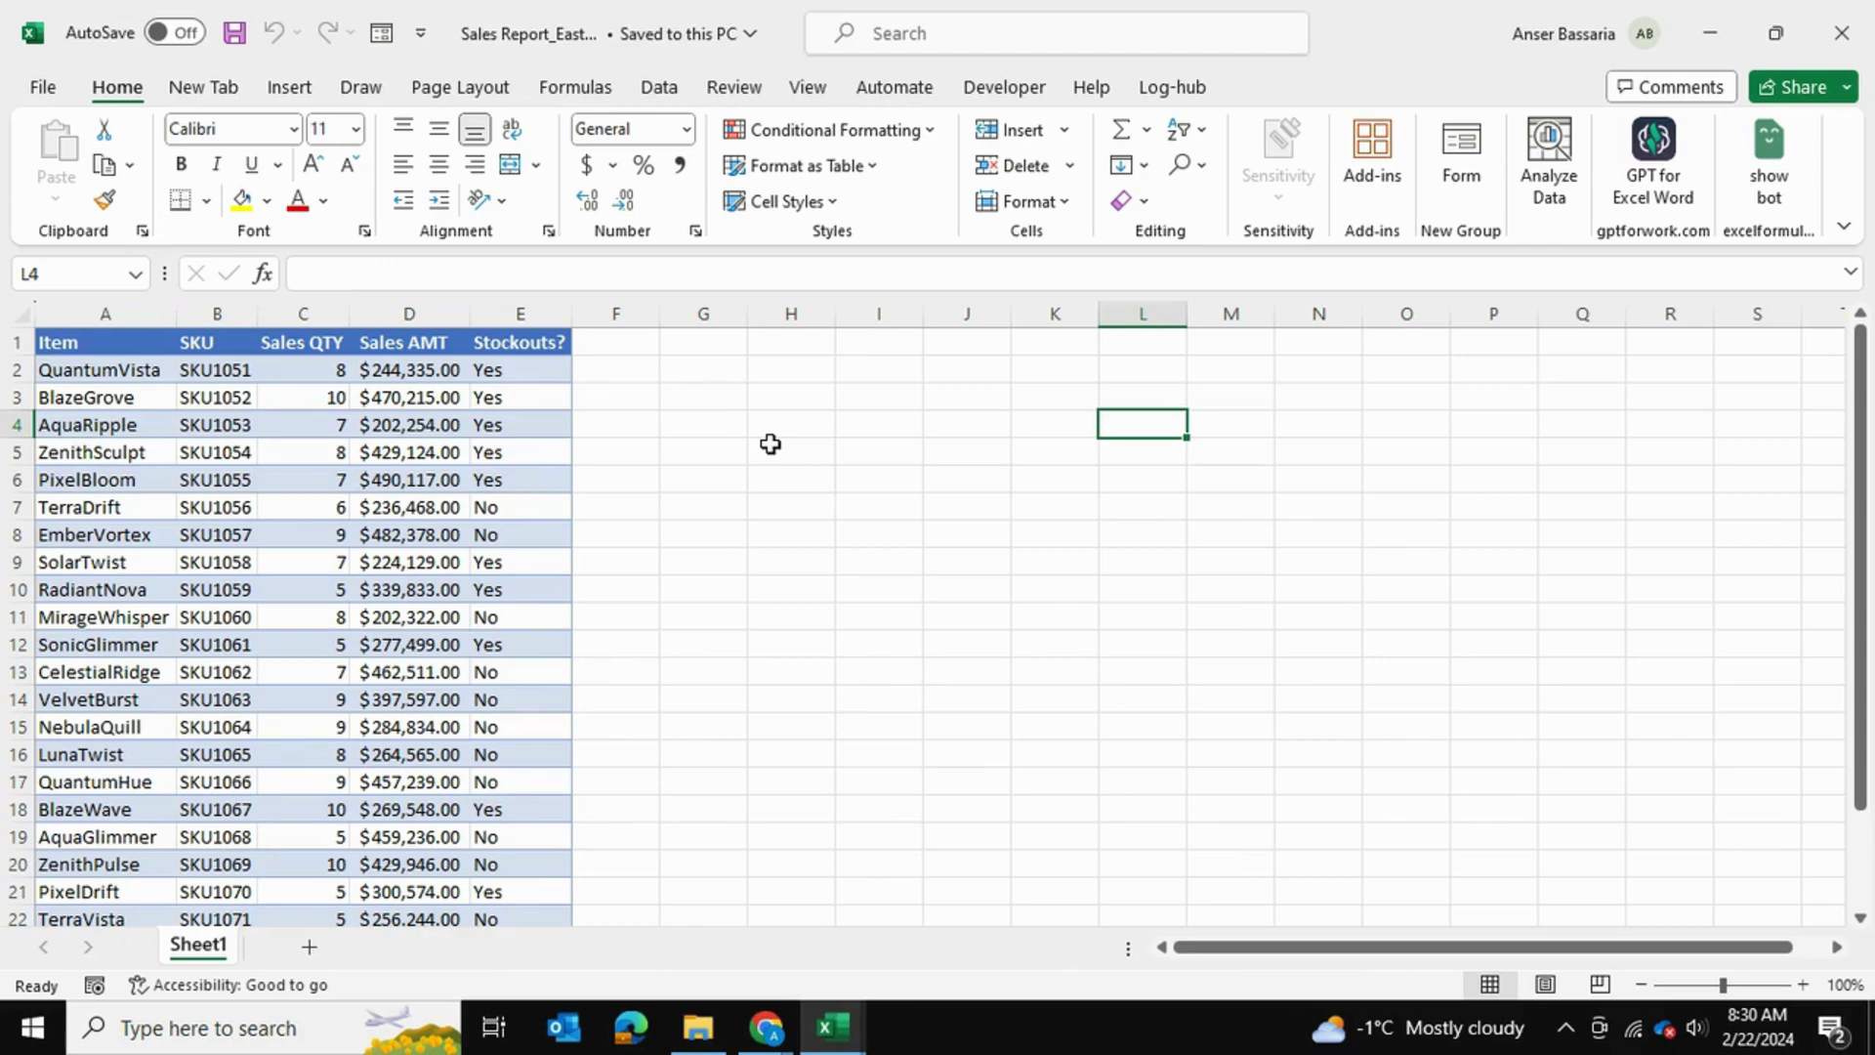
Examine the East and West sales report workbooks and the files in the Business Info folder
scroll(771, 444, down, 5)
scroll(771, 444, up, 5)
click(699, 1026)
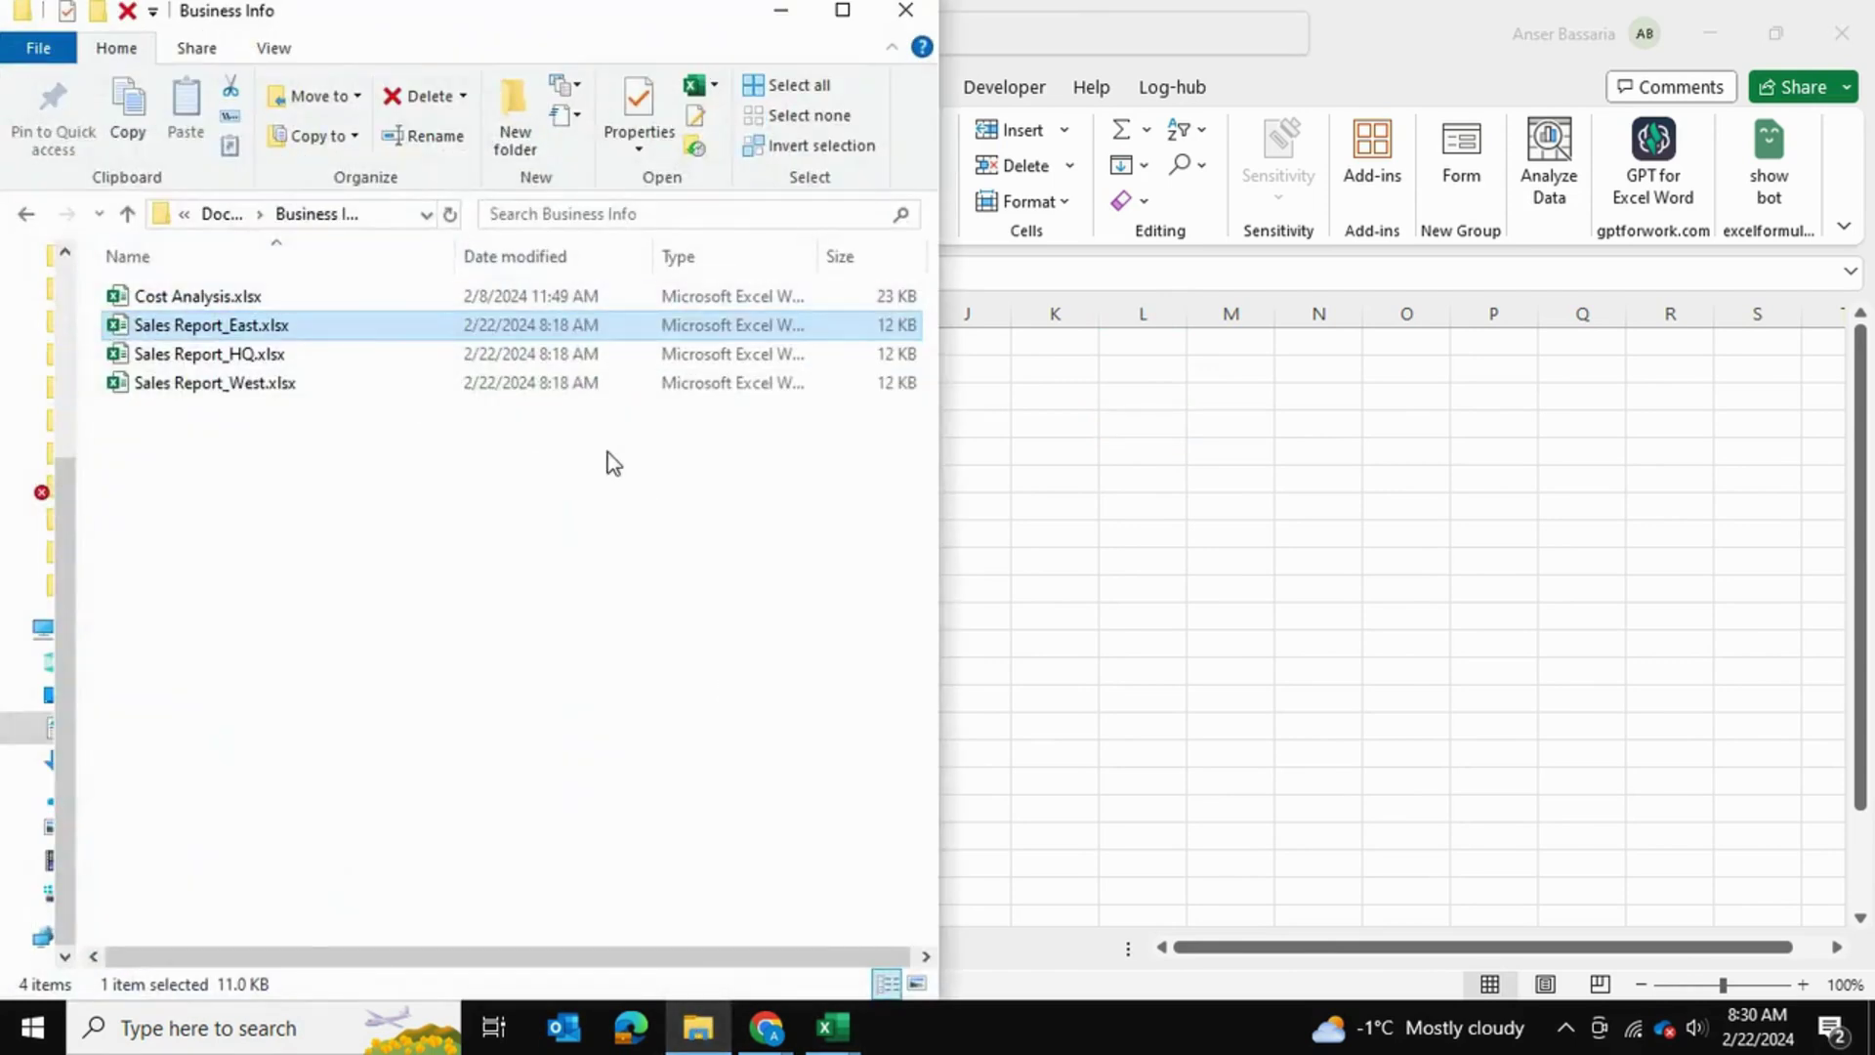
drag(550, 23, 672, 34)
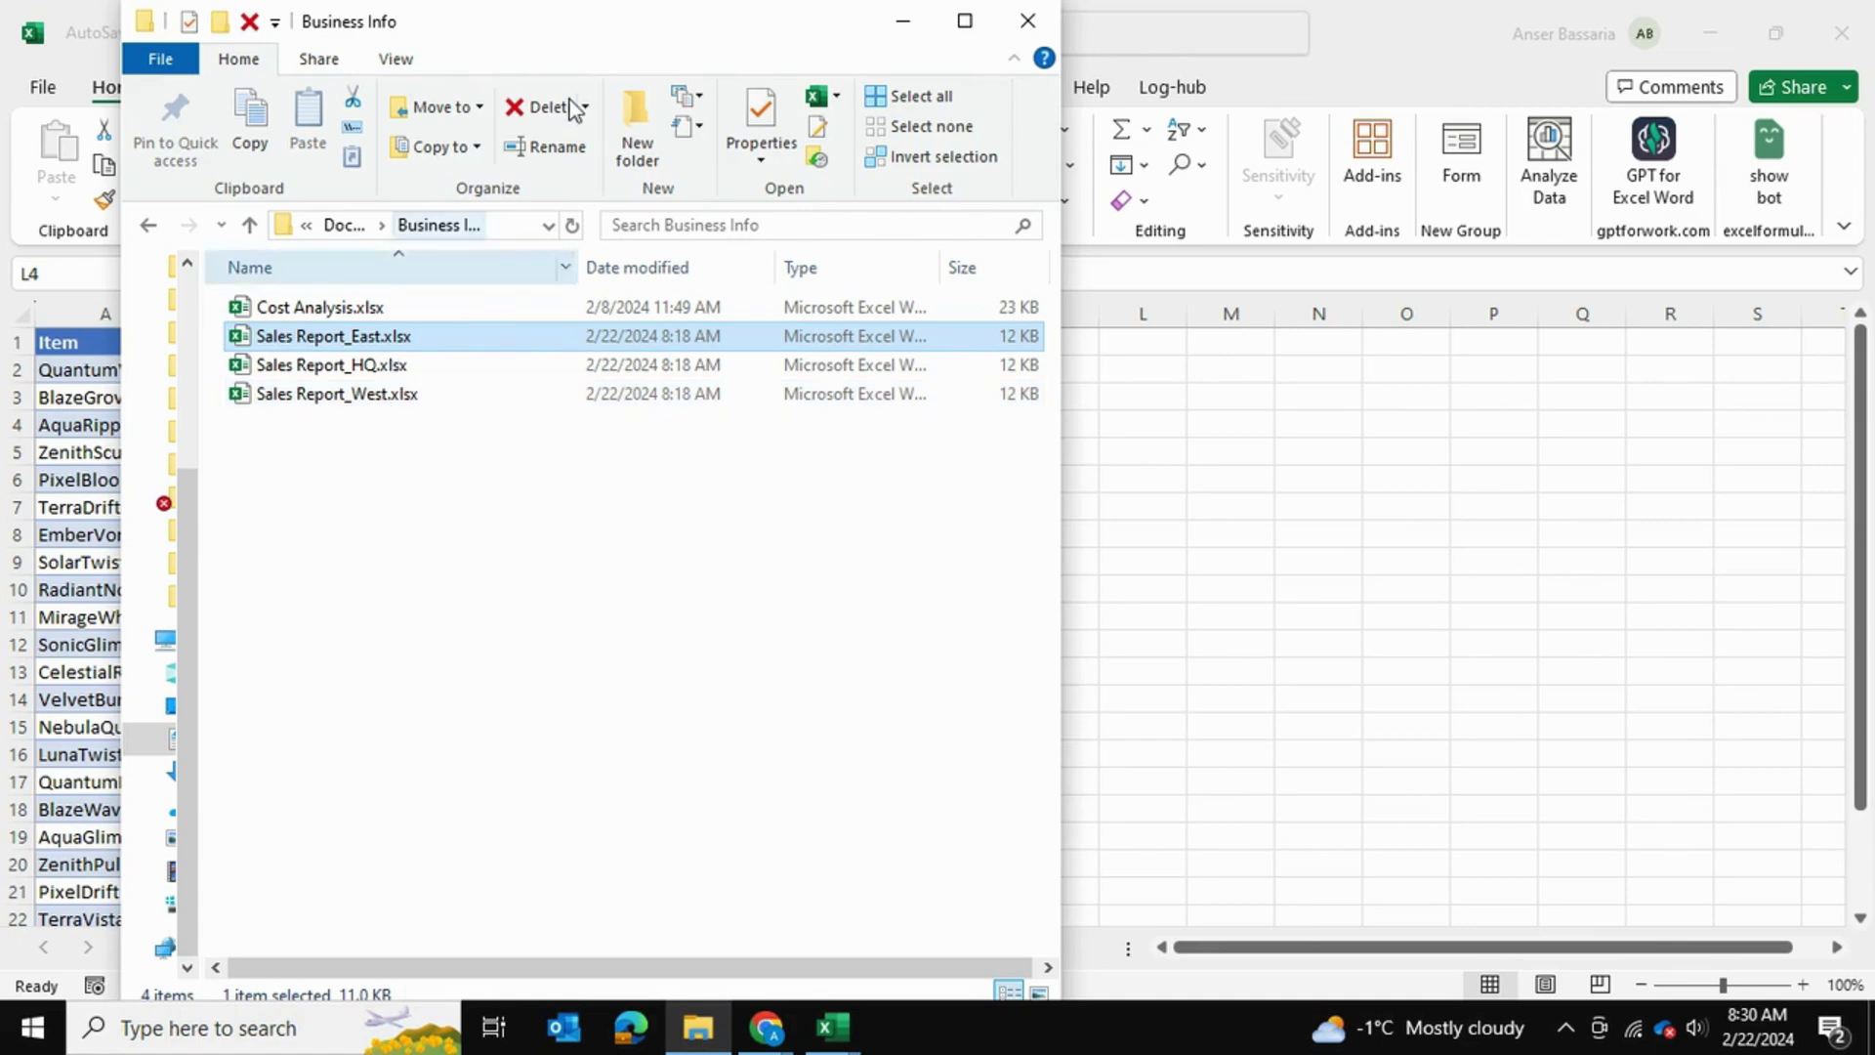
drag(465, 43, 1056, 45)
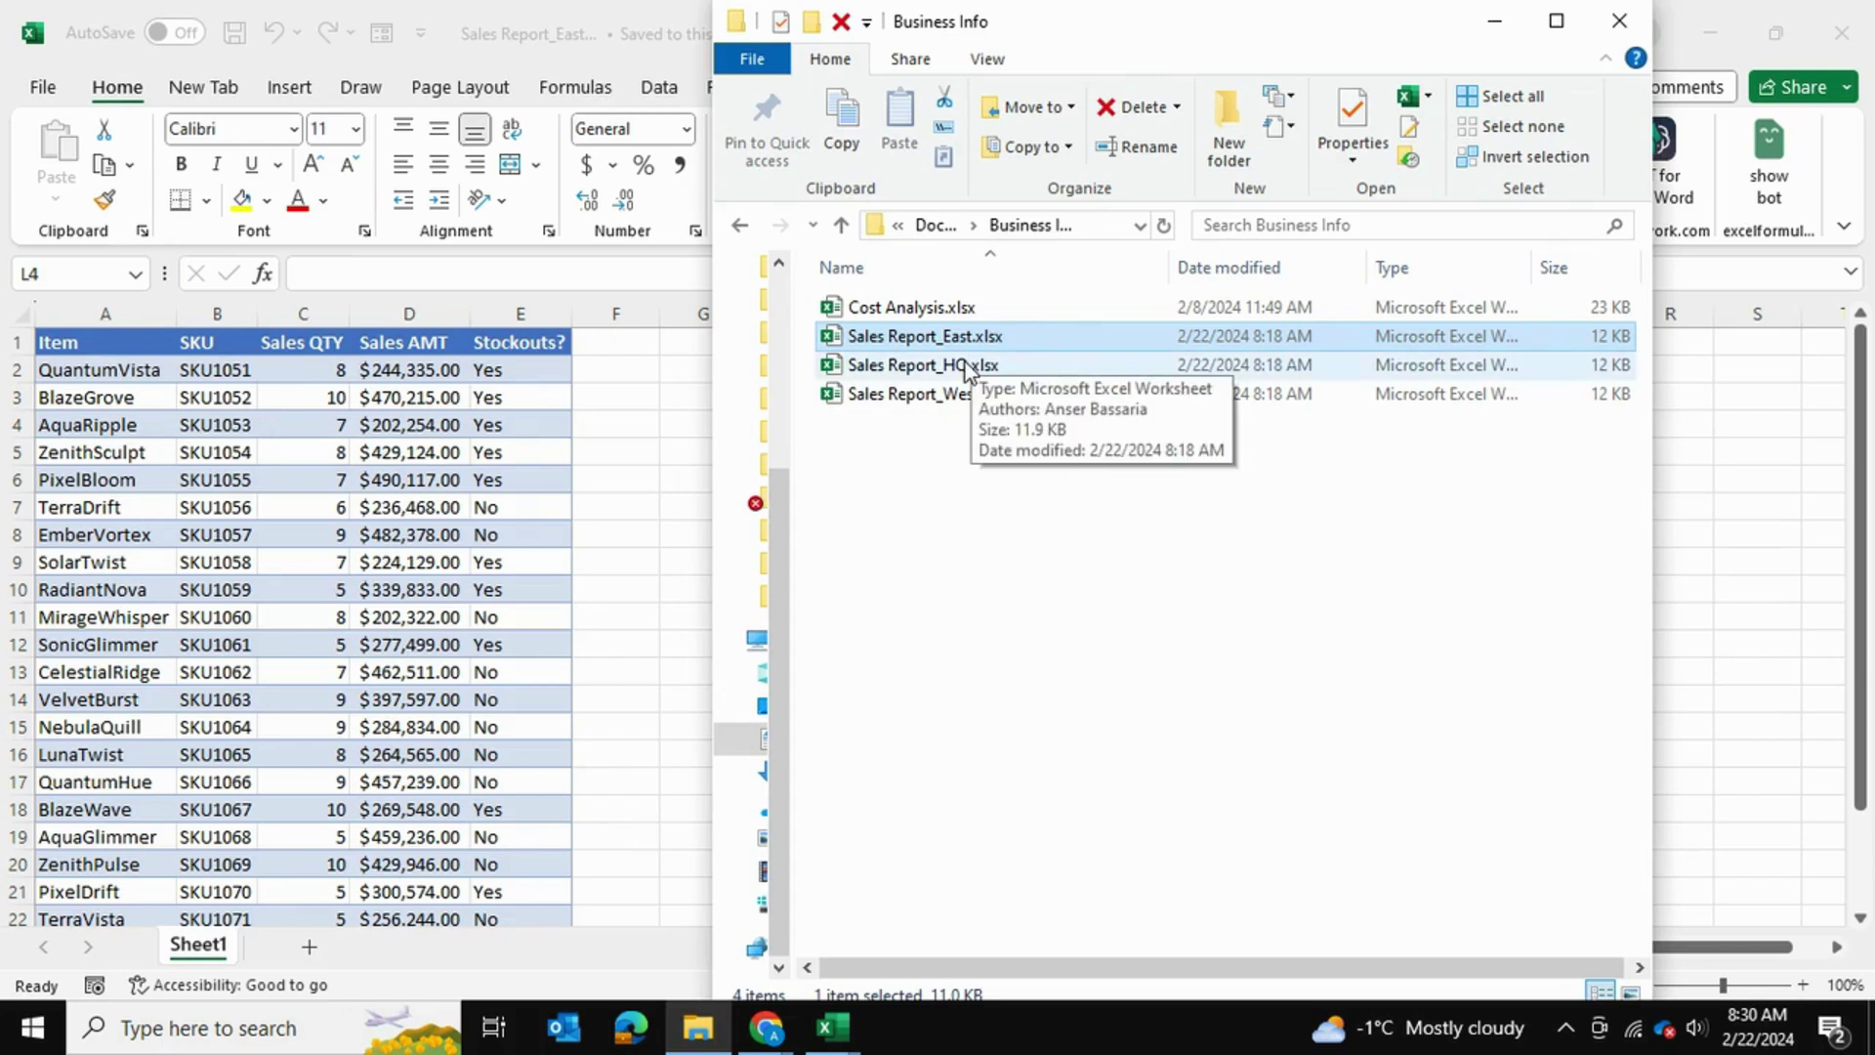
key(alt+Tab)
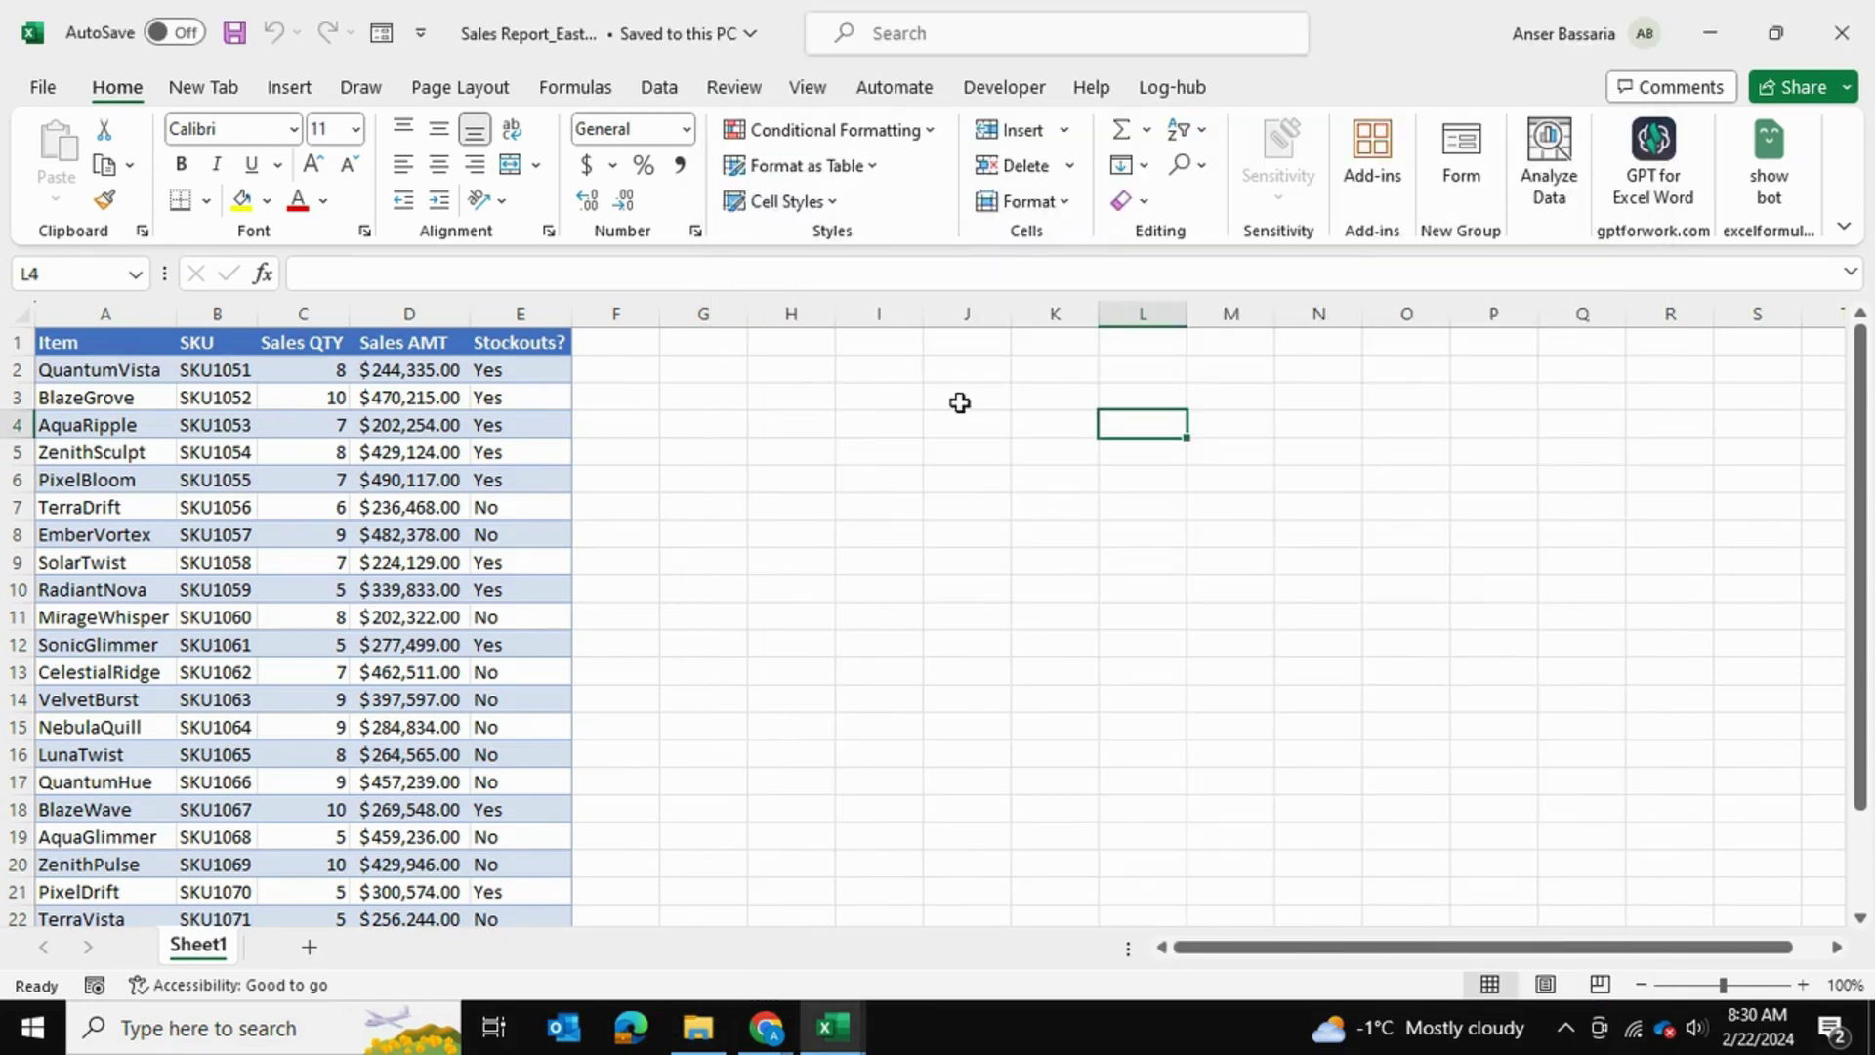
key(alt+Tab)
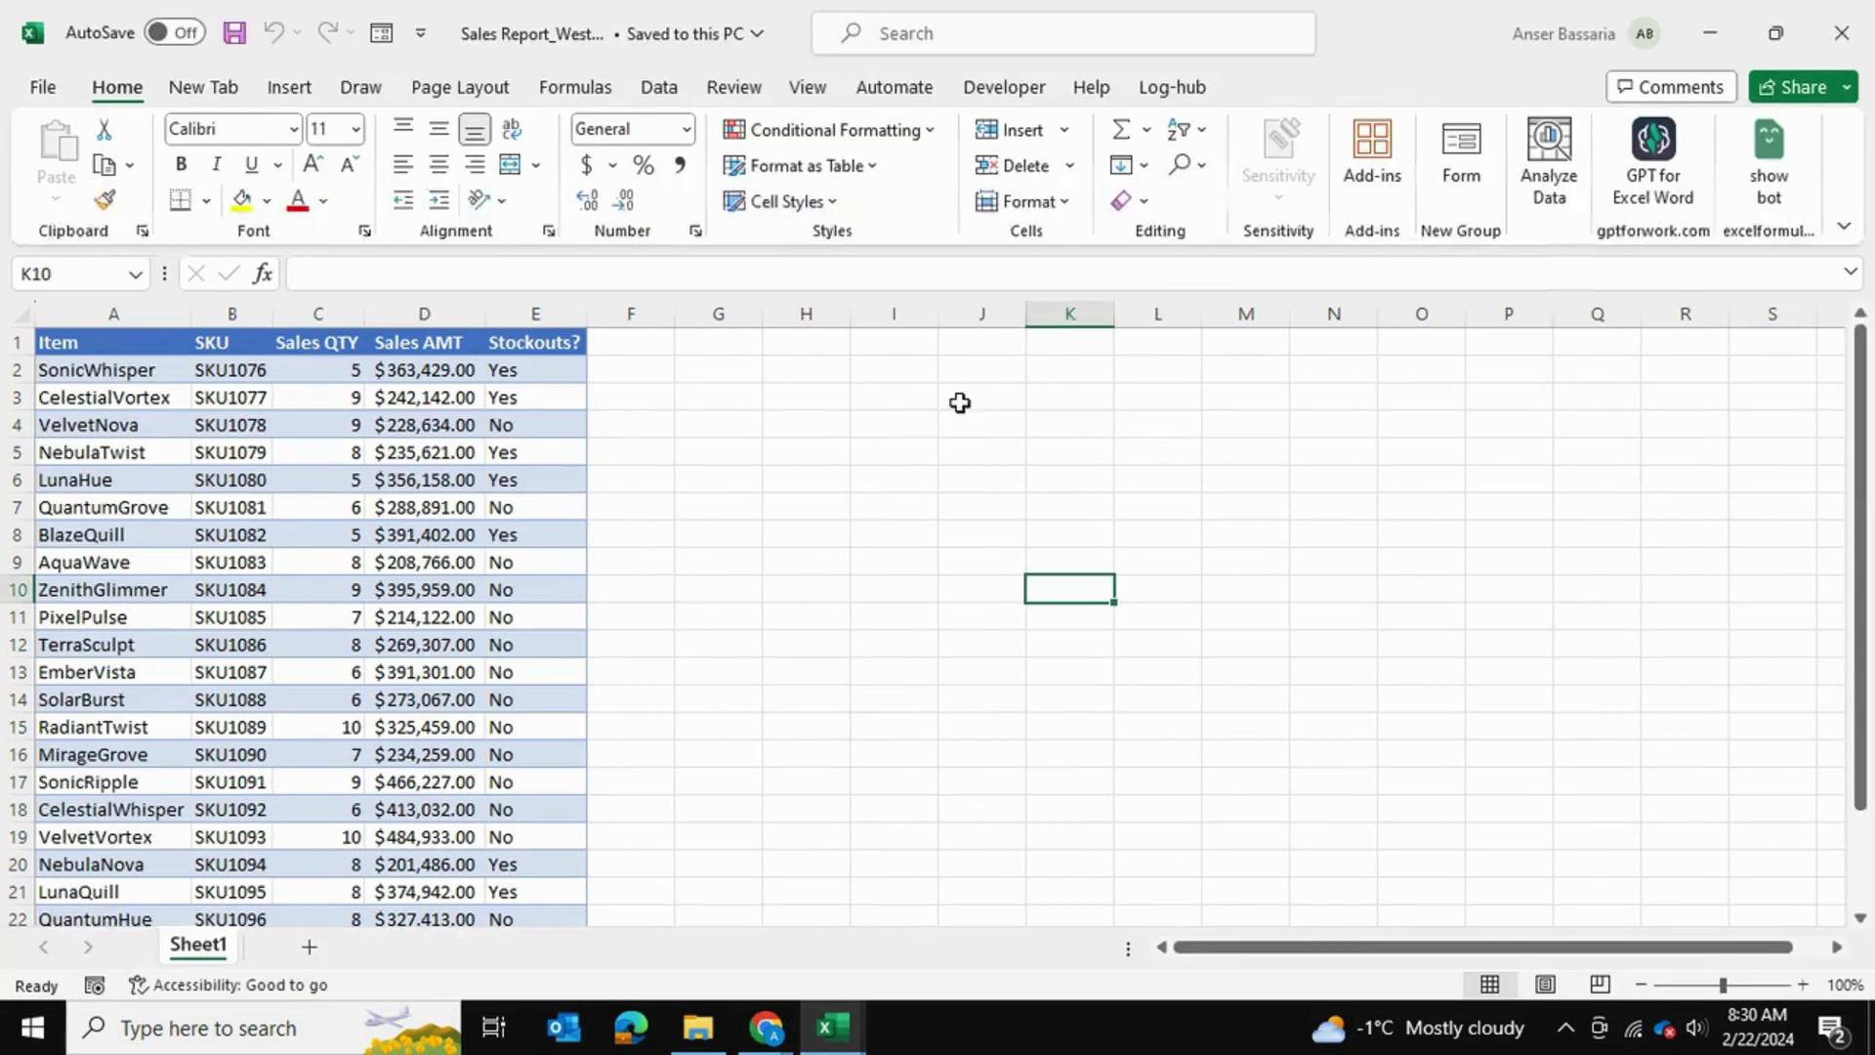
scroll(820, 379, down, 4)
scroll(820, 379, up, 4)
key(alt+Tab)
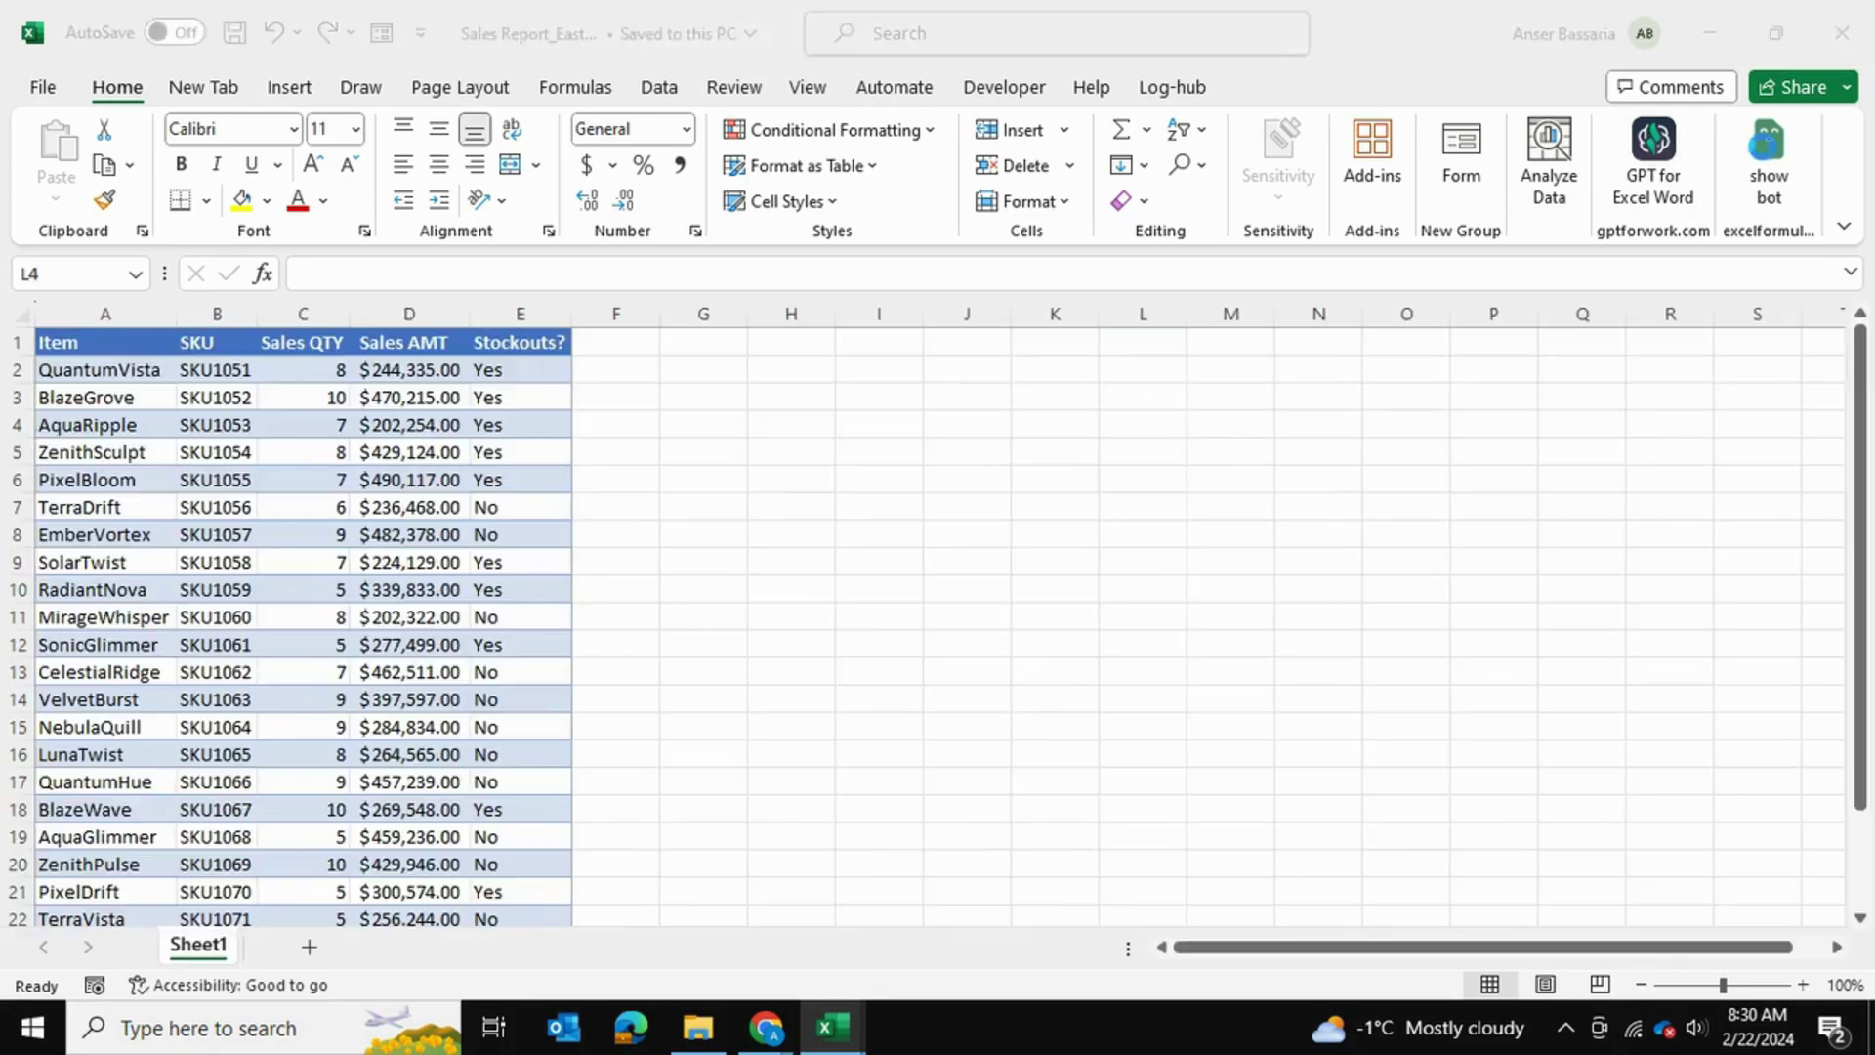
Bring up the blank workbook Book1 at full size and close the Business Info folder window
click(1815, 48)
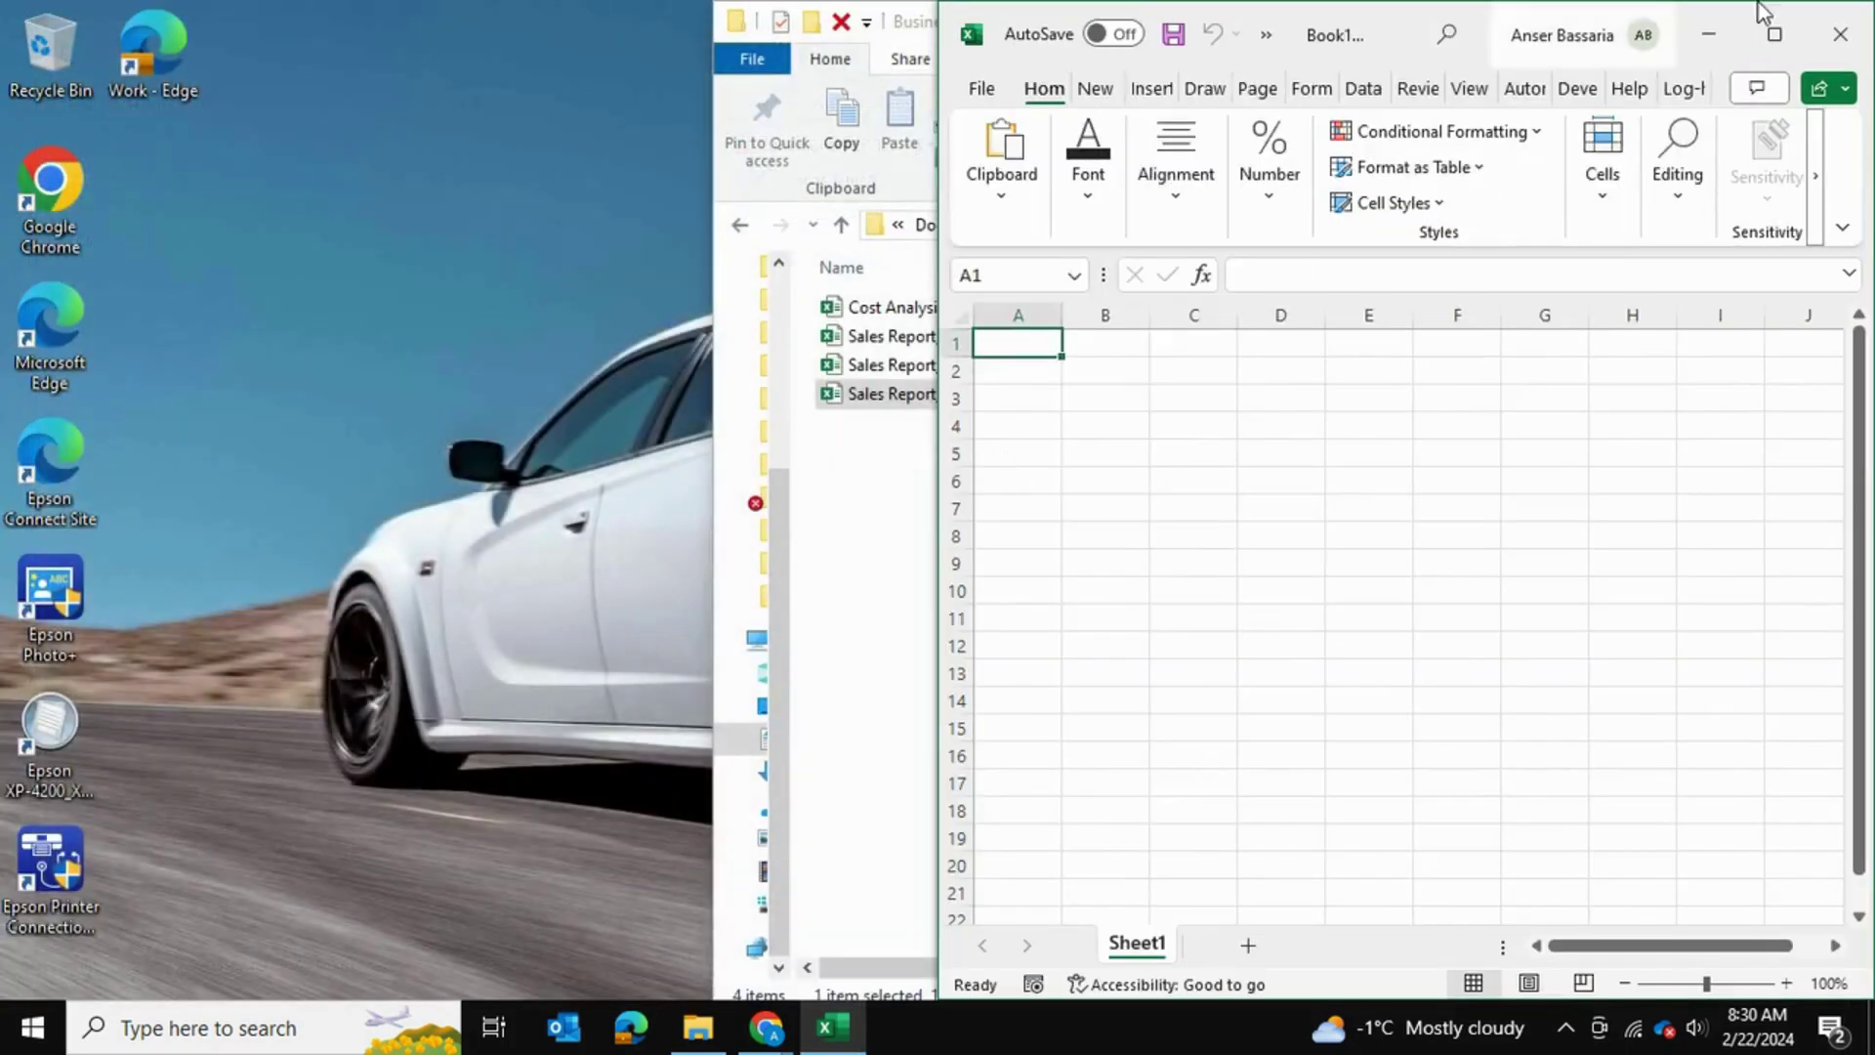
click(1773, 31)
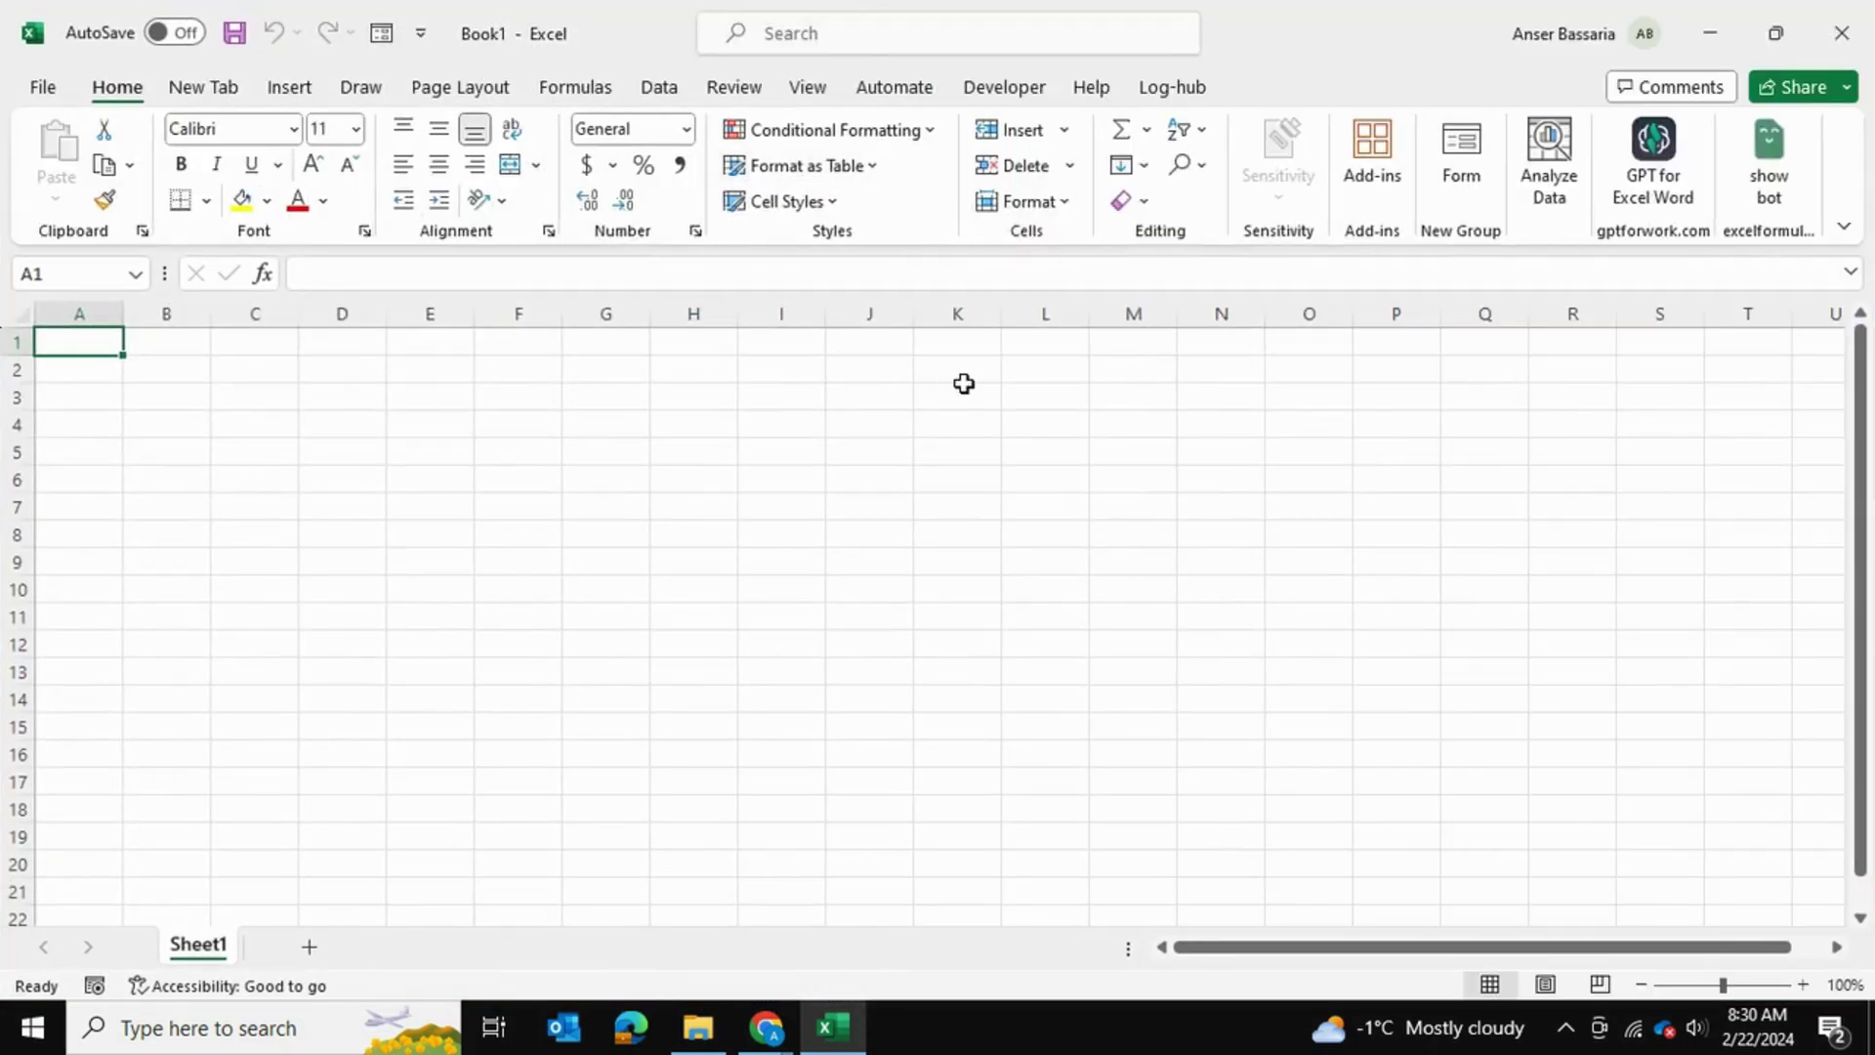
click(711, 1023)
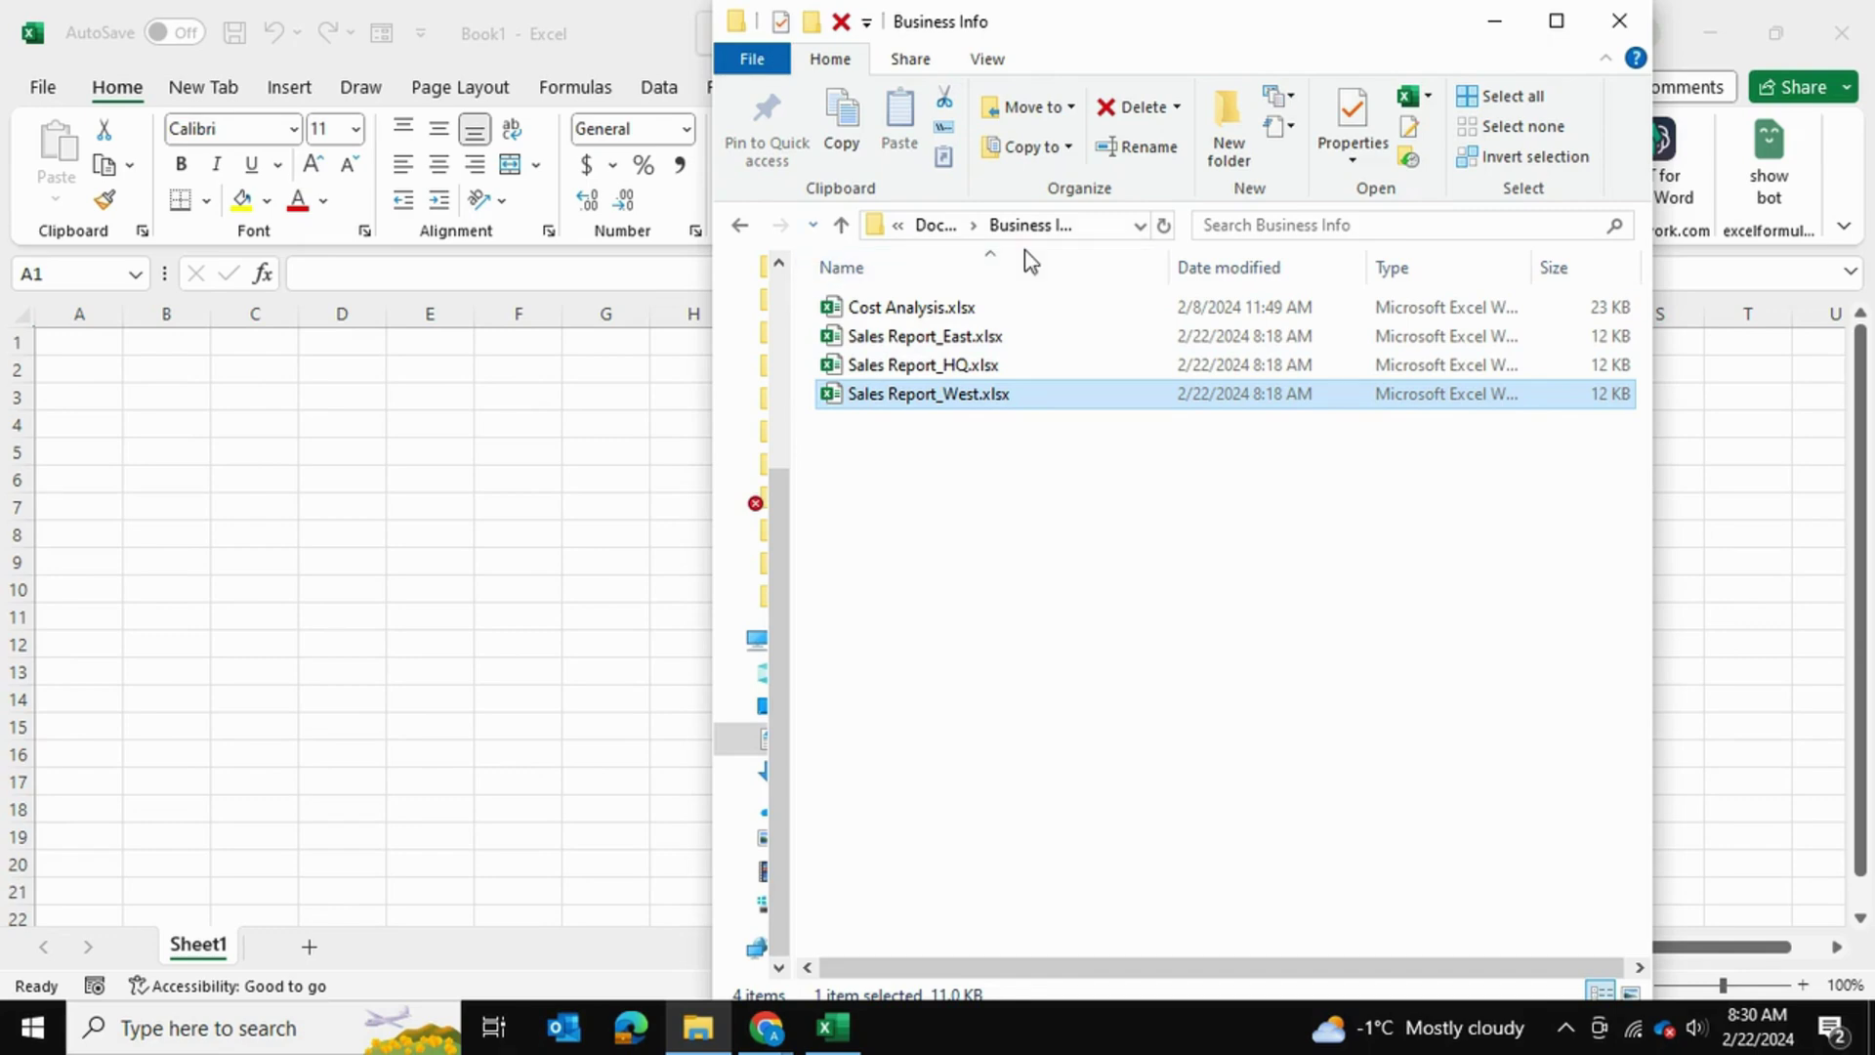
click(1620, 20)
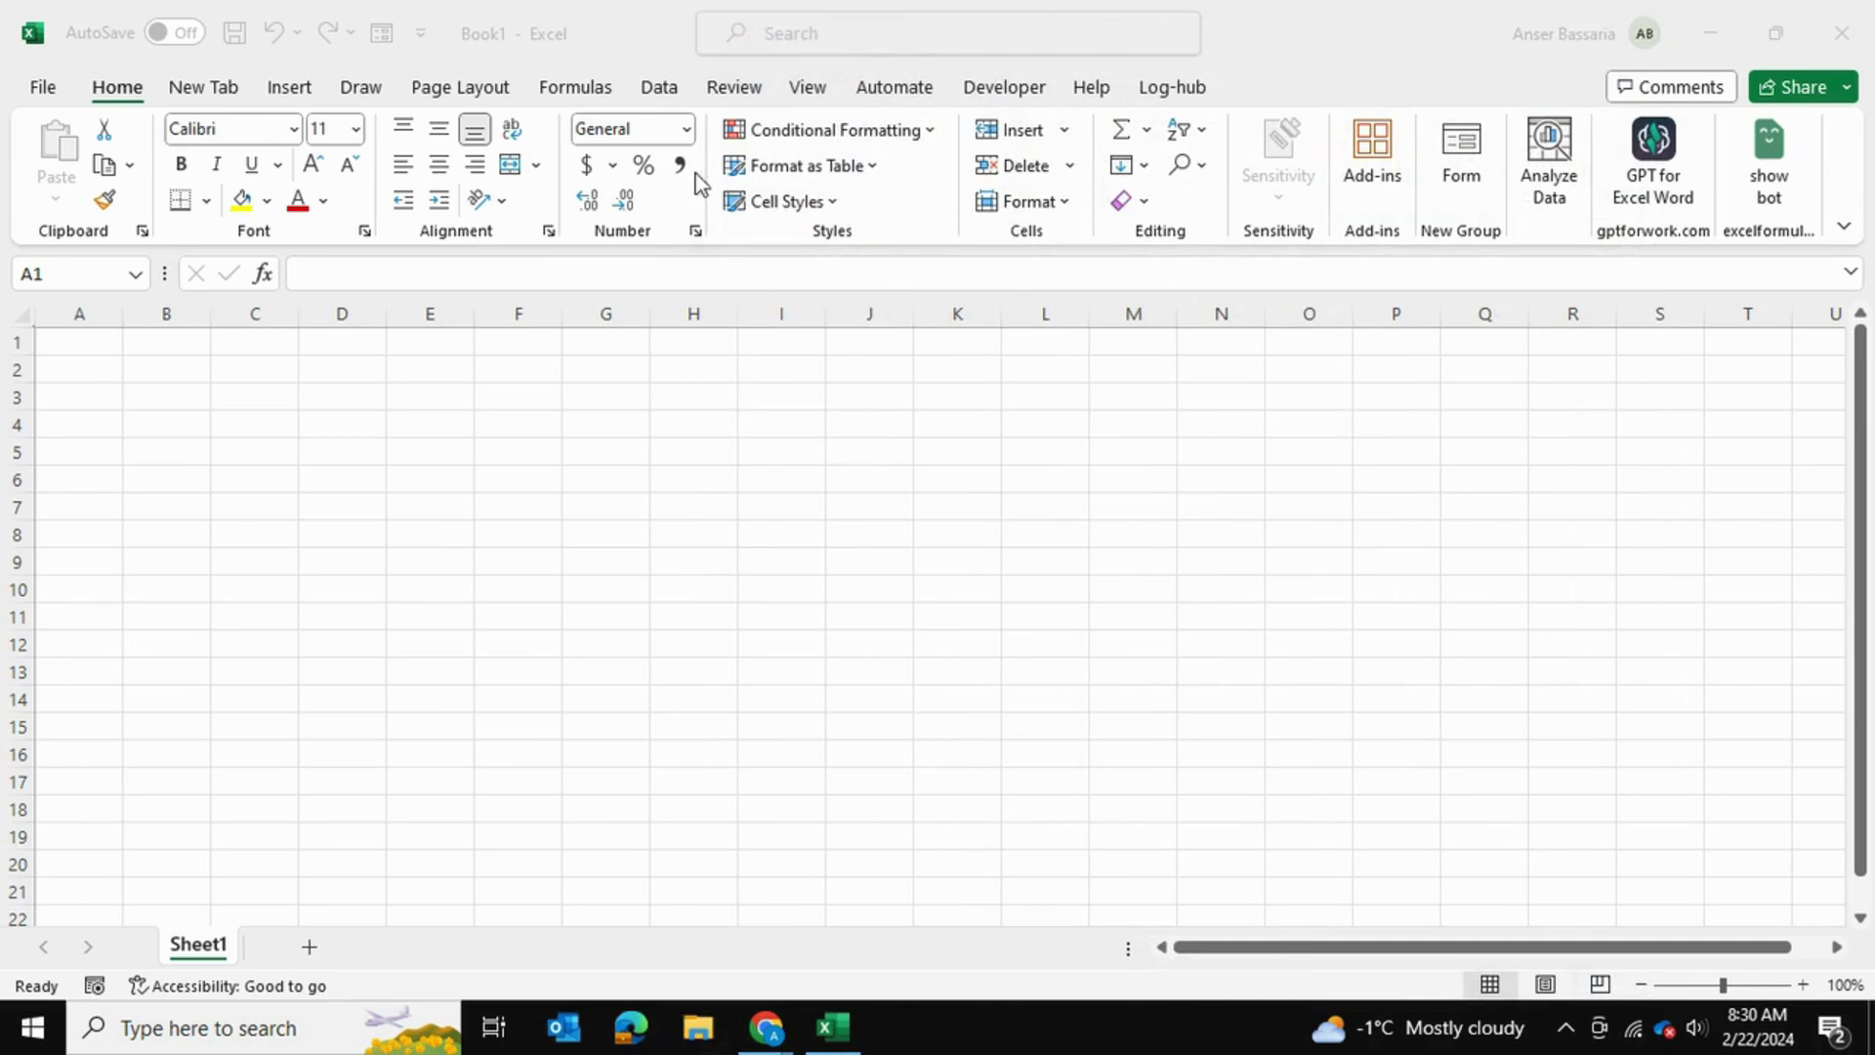
Import data from the Business Info folder in Documents and open it in Power Query Editor for transformation
click(657, 94)
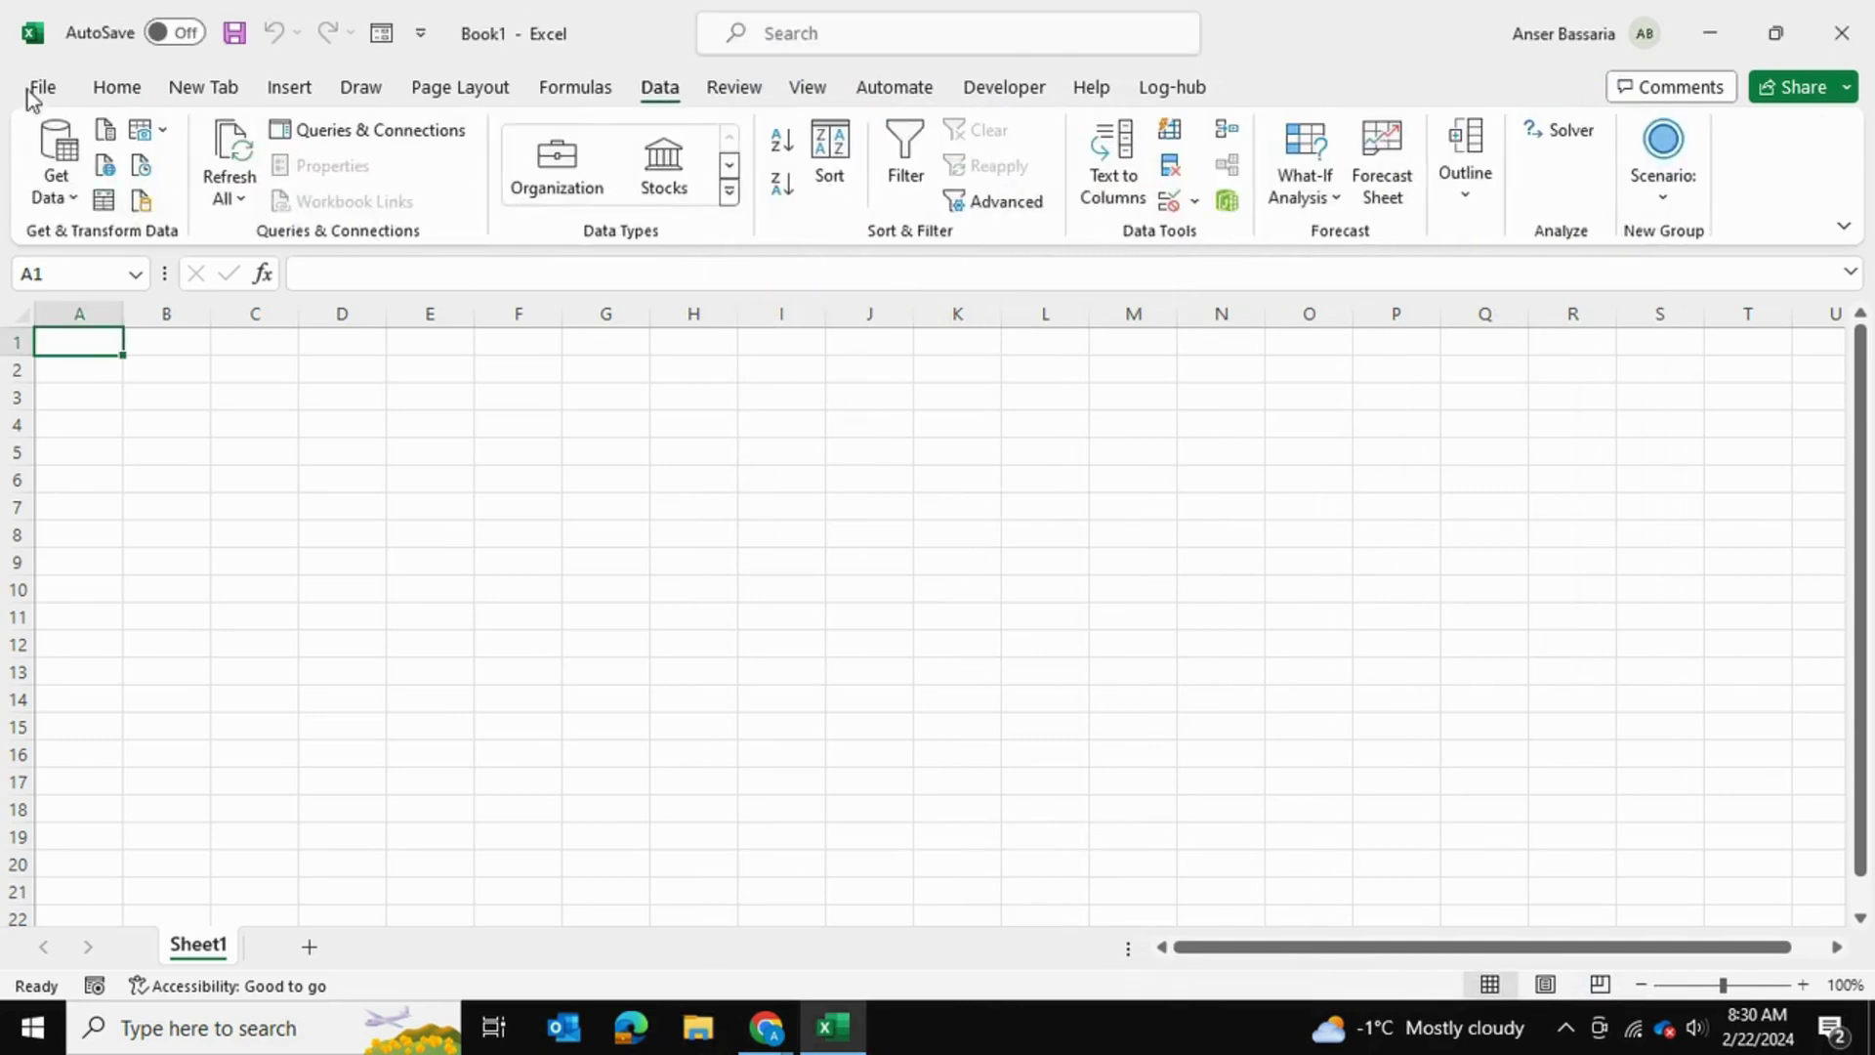
click(54, 195)
mouse_move(137, 246)
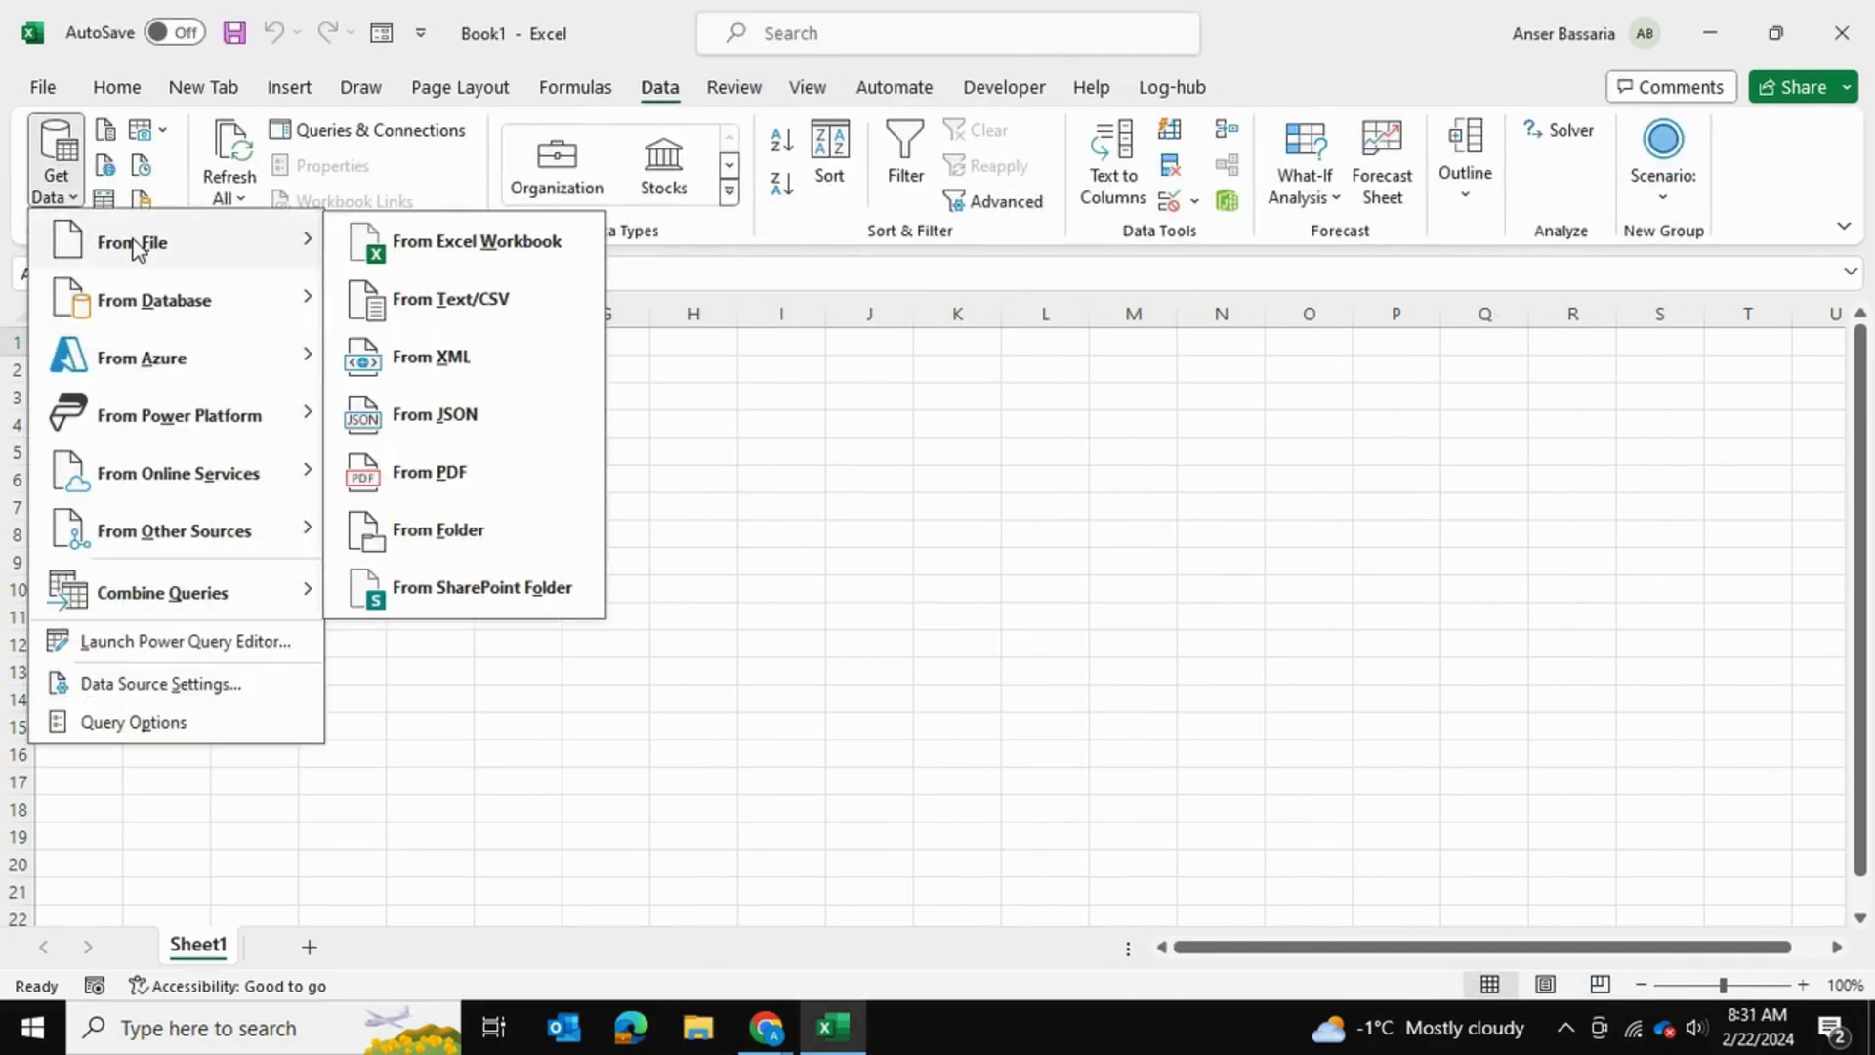
click(471, 530)
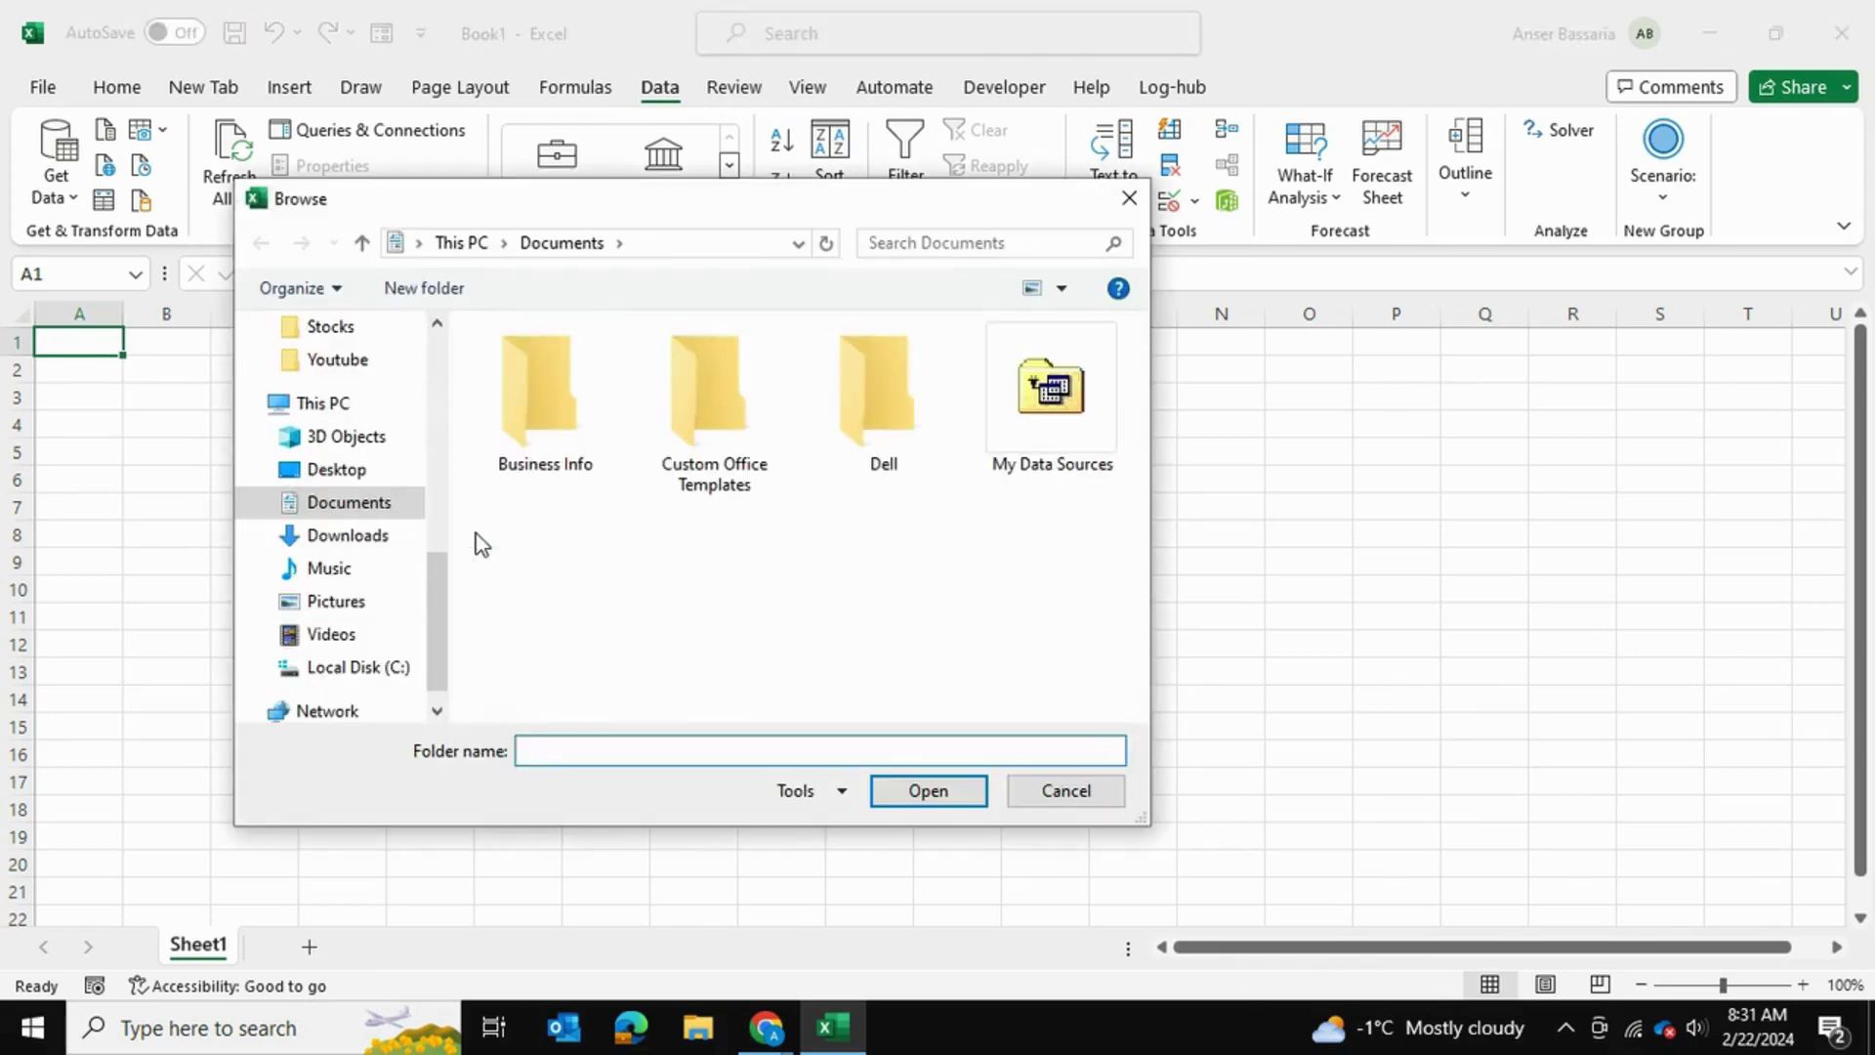
double_click(526, 422)
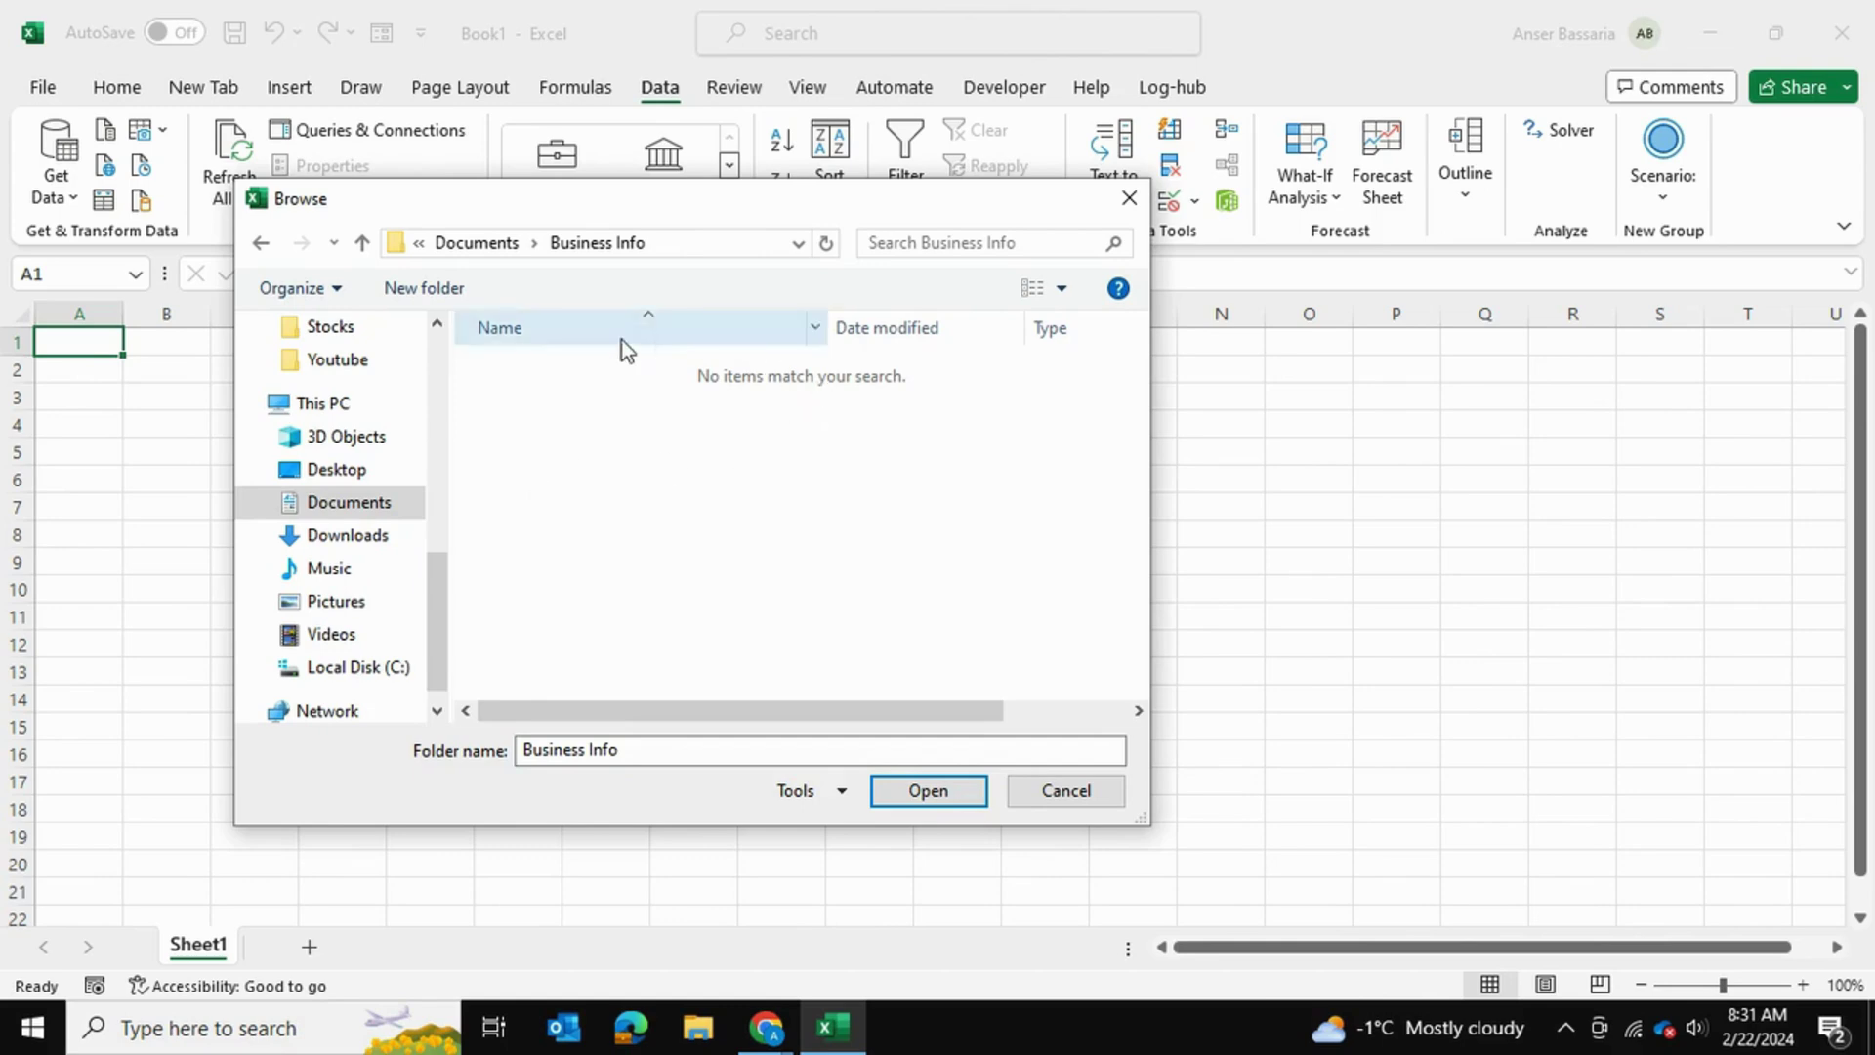
key(alt+Tab)
click(1708, 16)
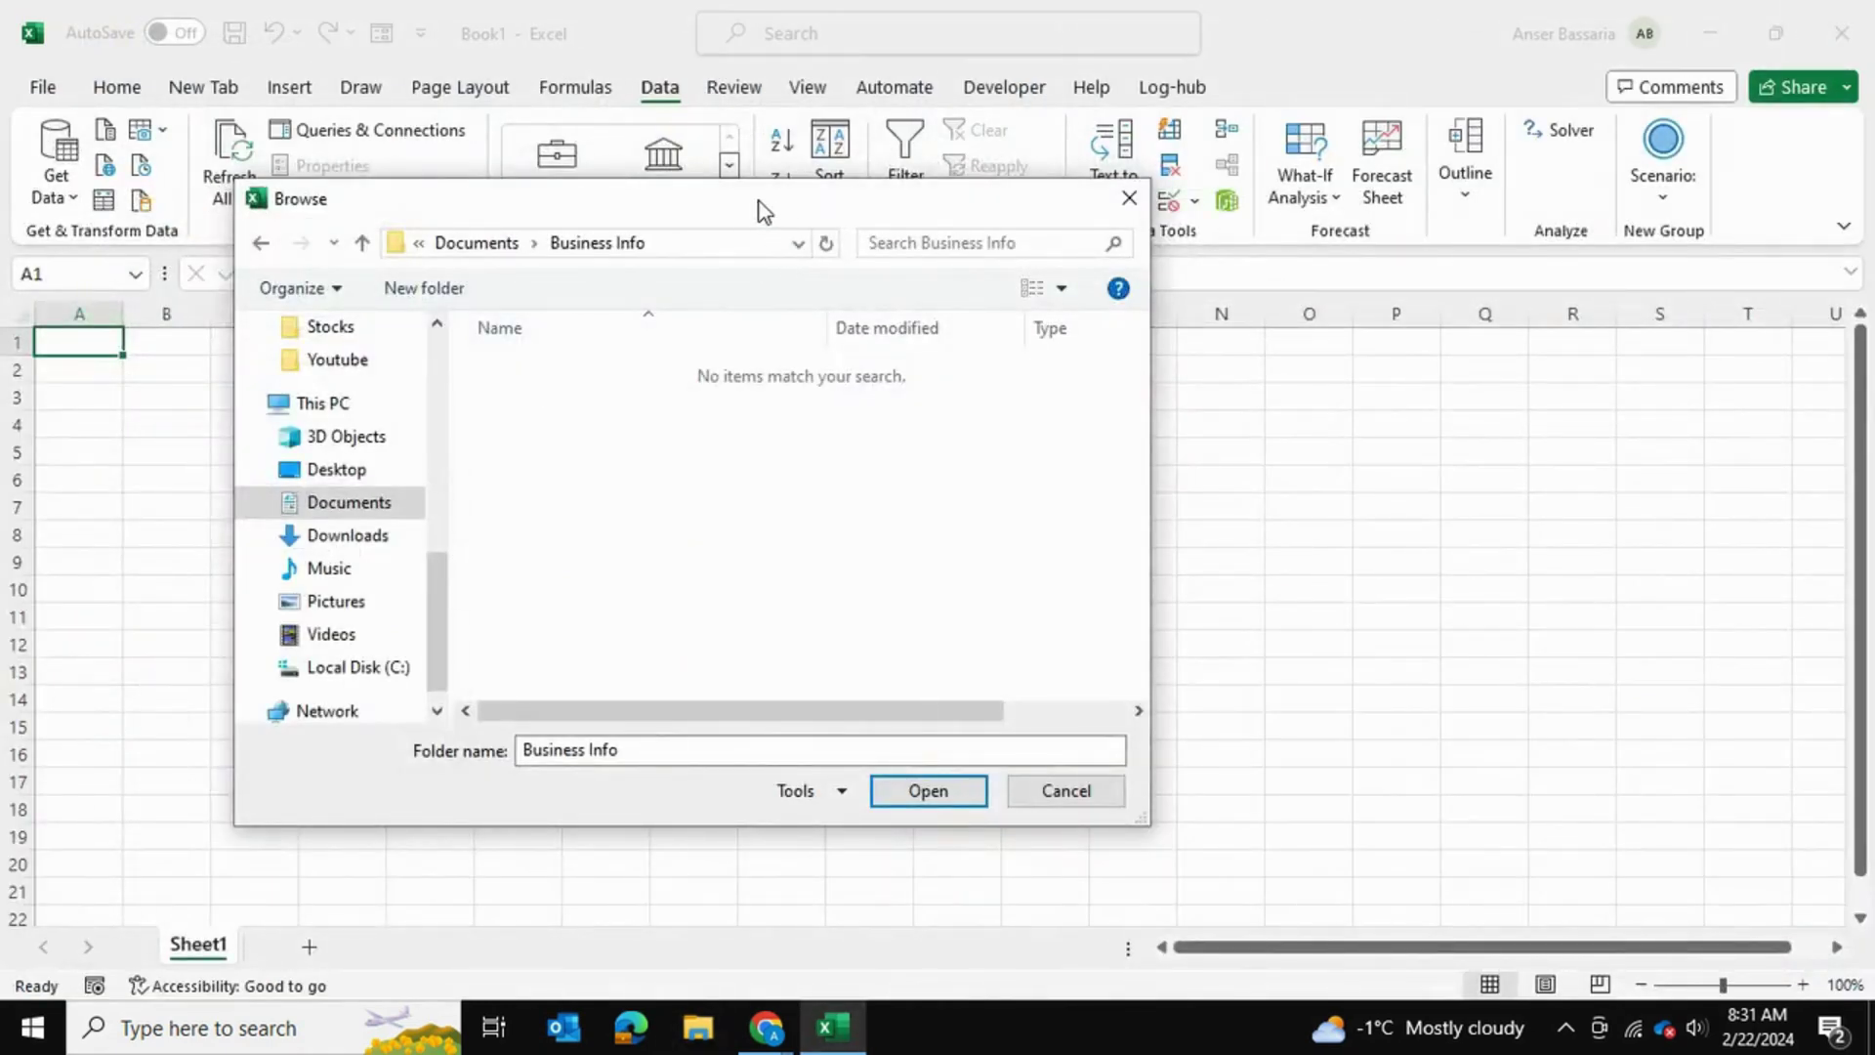
drag(759, 205, 909, 176)
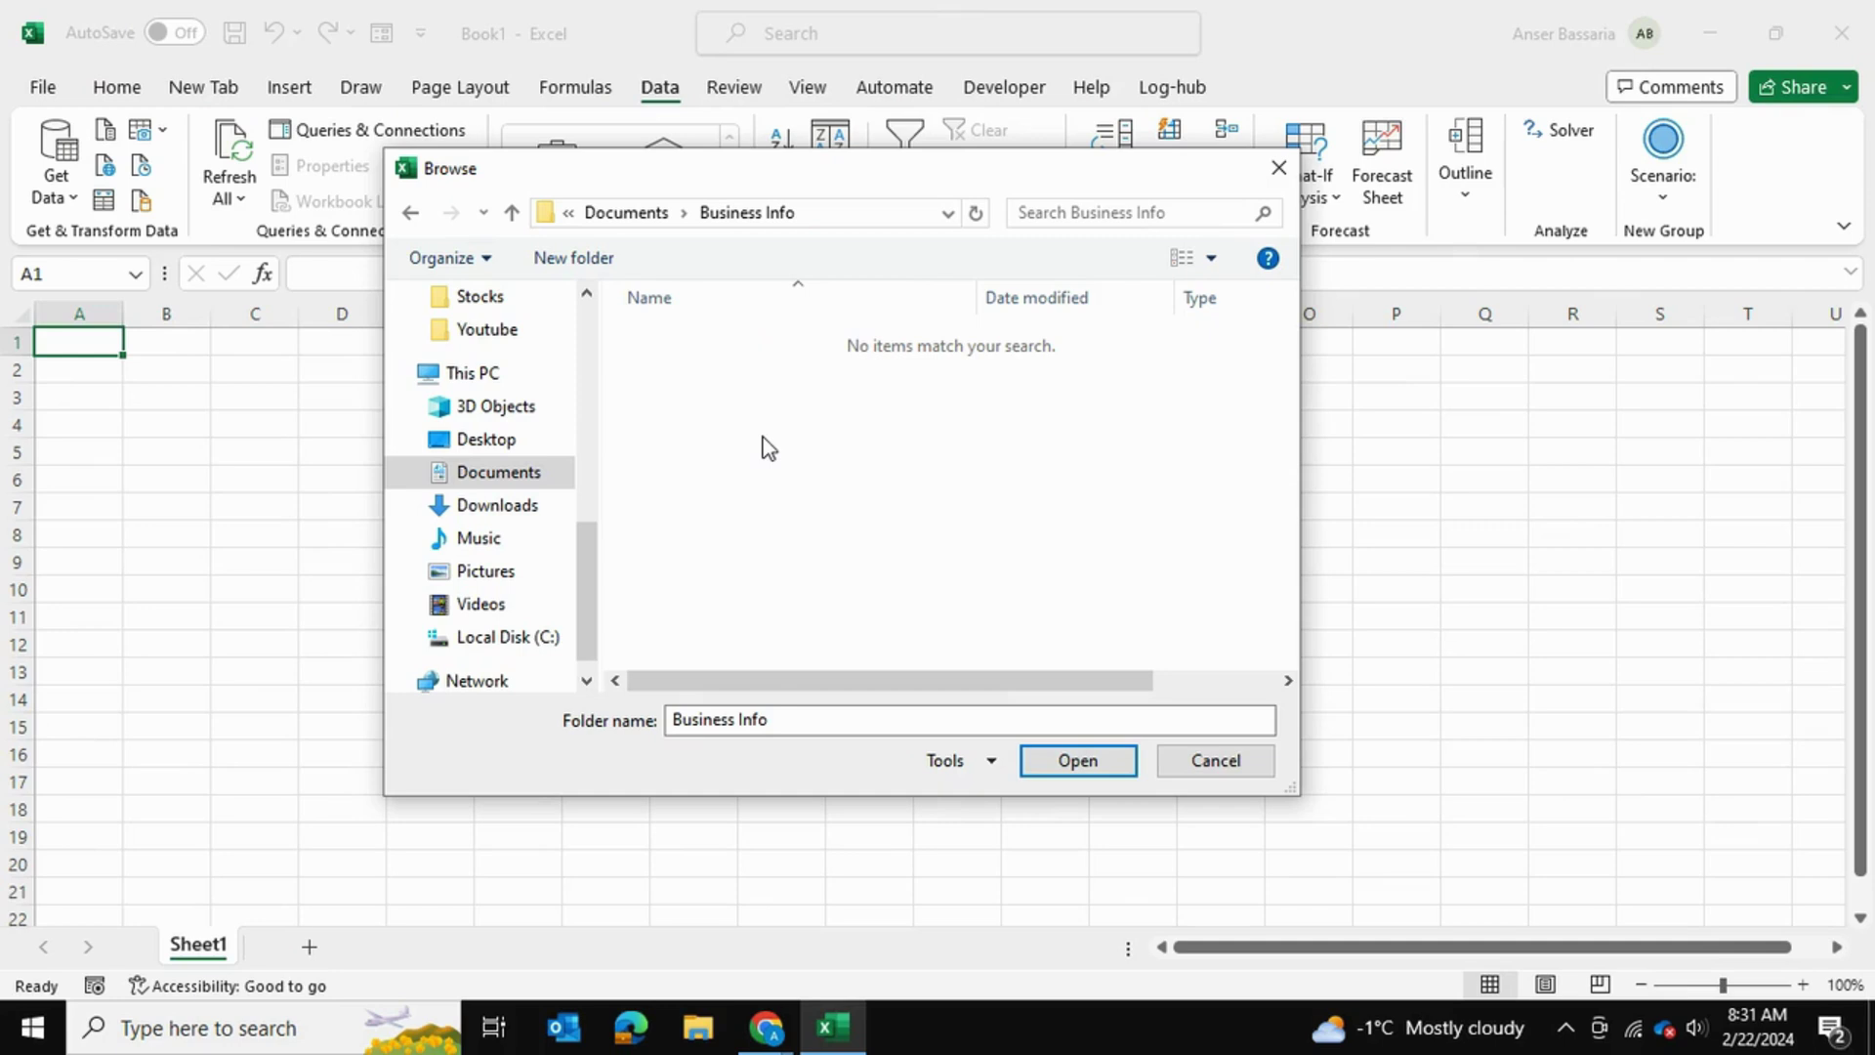
click(1096, 770)
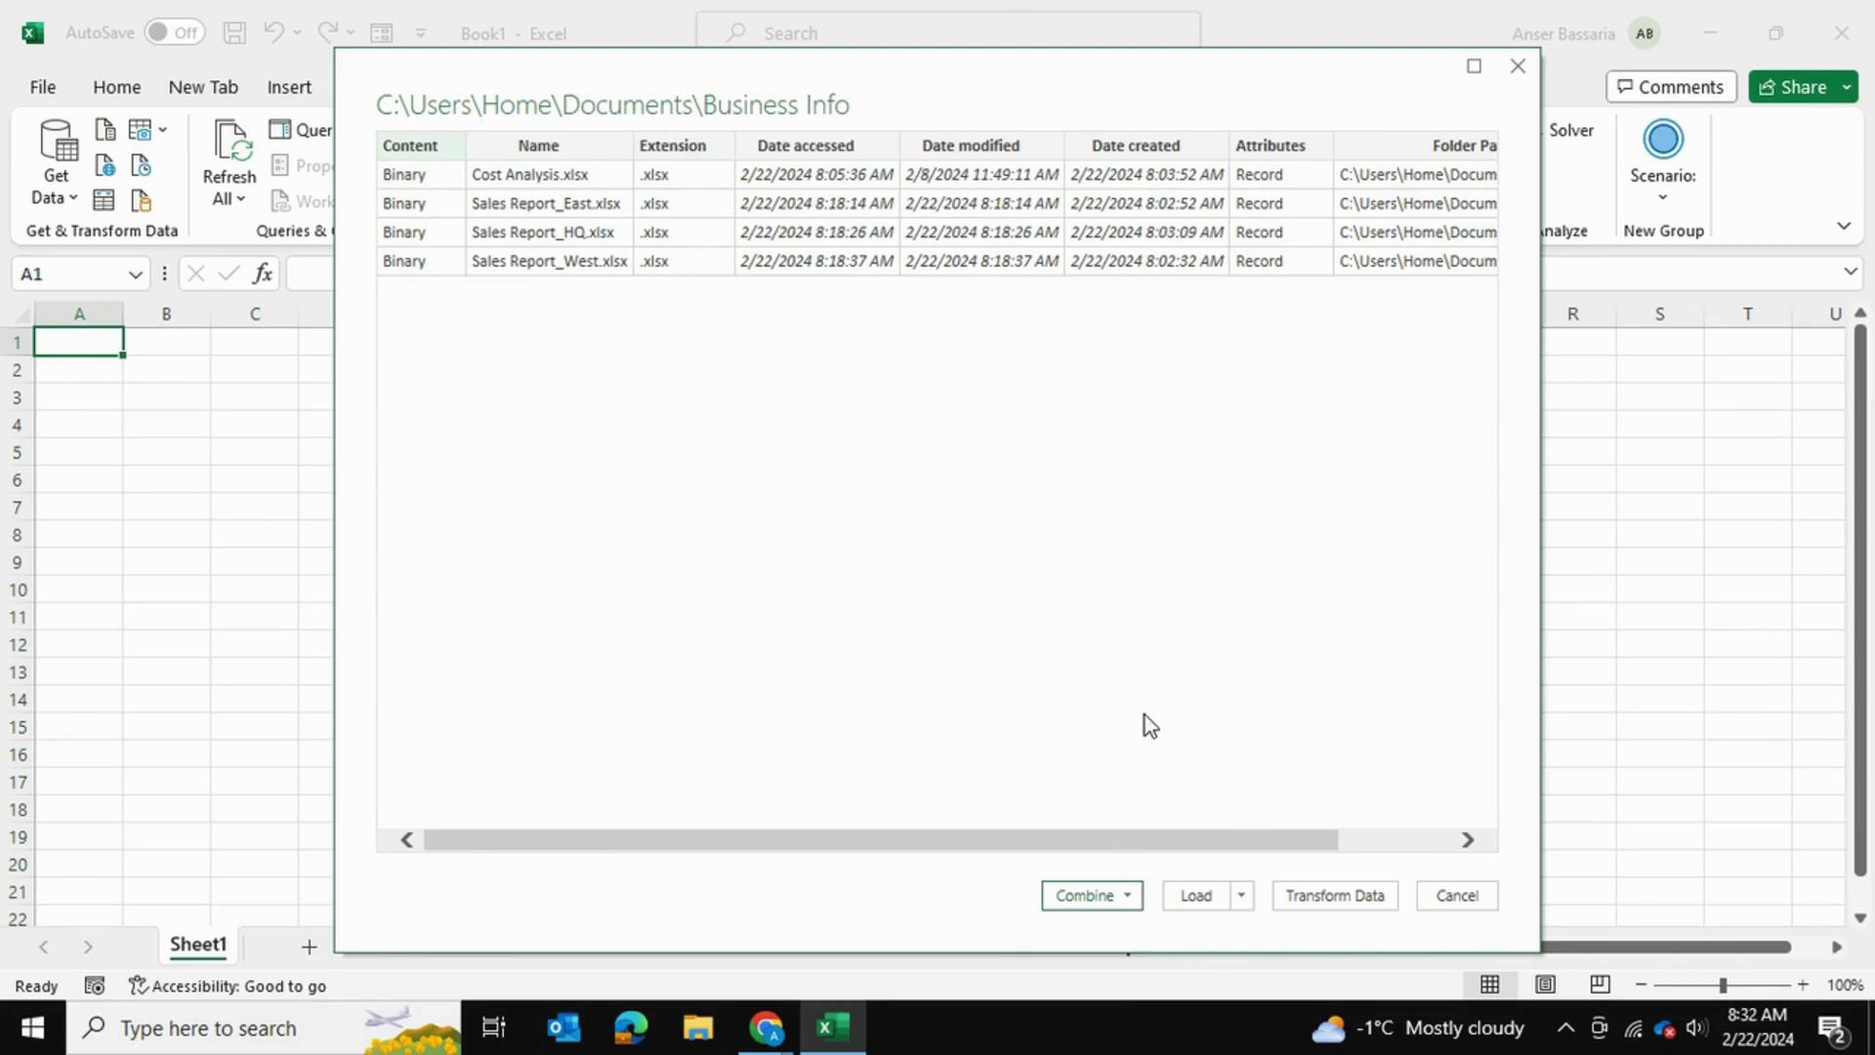
click(1356, 895)
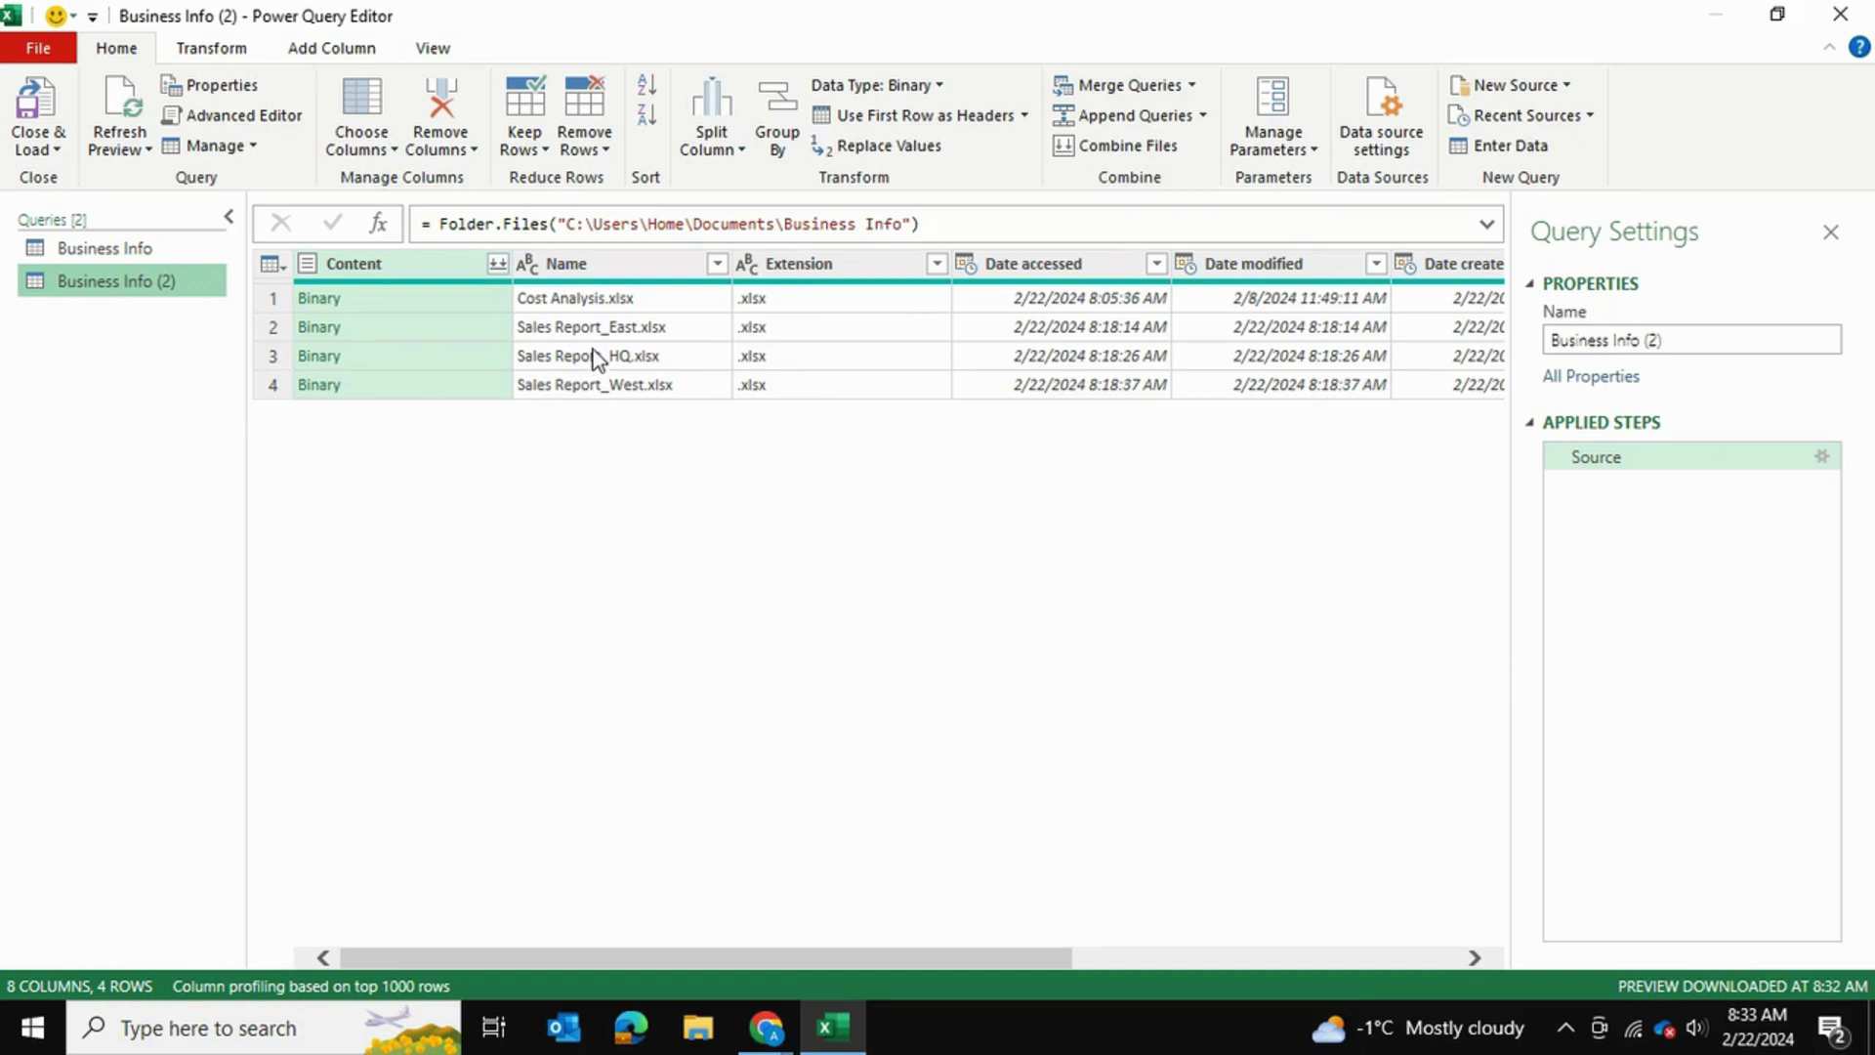
Try filtering the Name column to rows containing "report" and delete that filter step
click(600, 394)
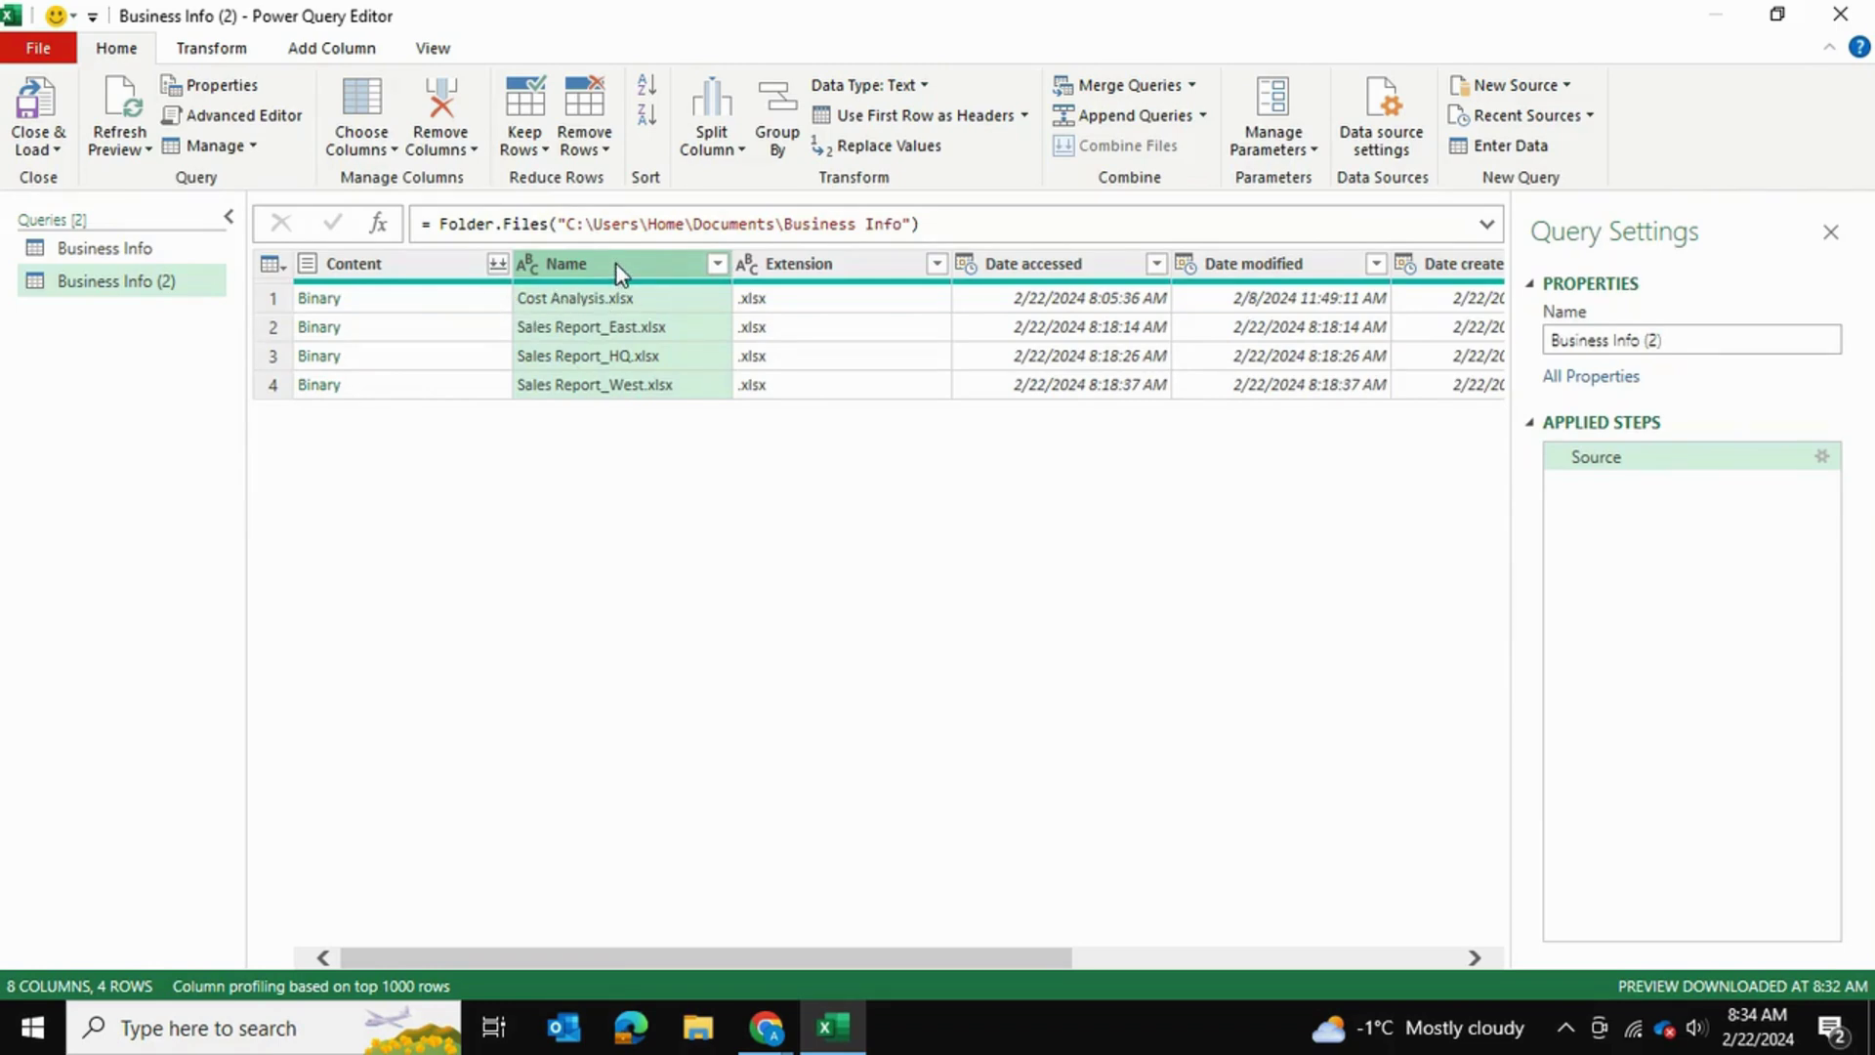
click(718, 263)
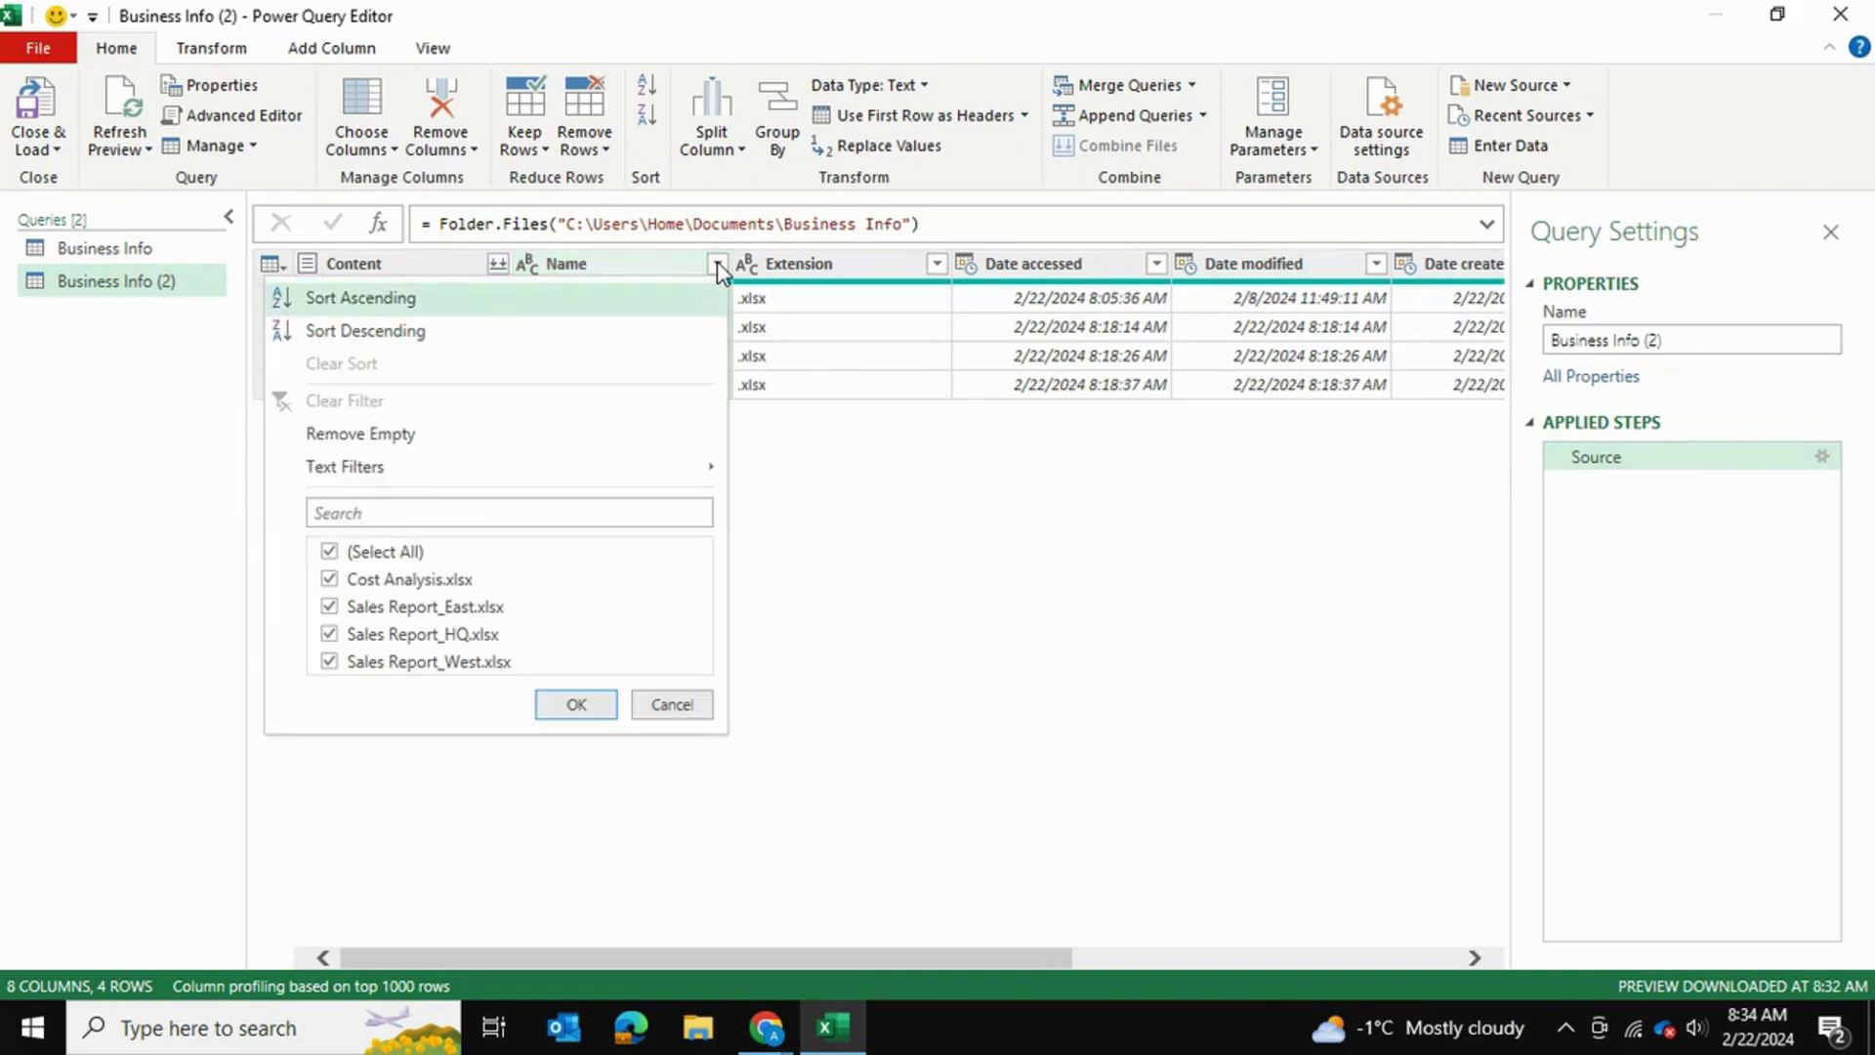
mouse_move(351, 467)
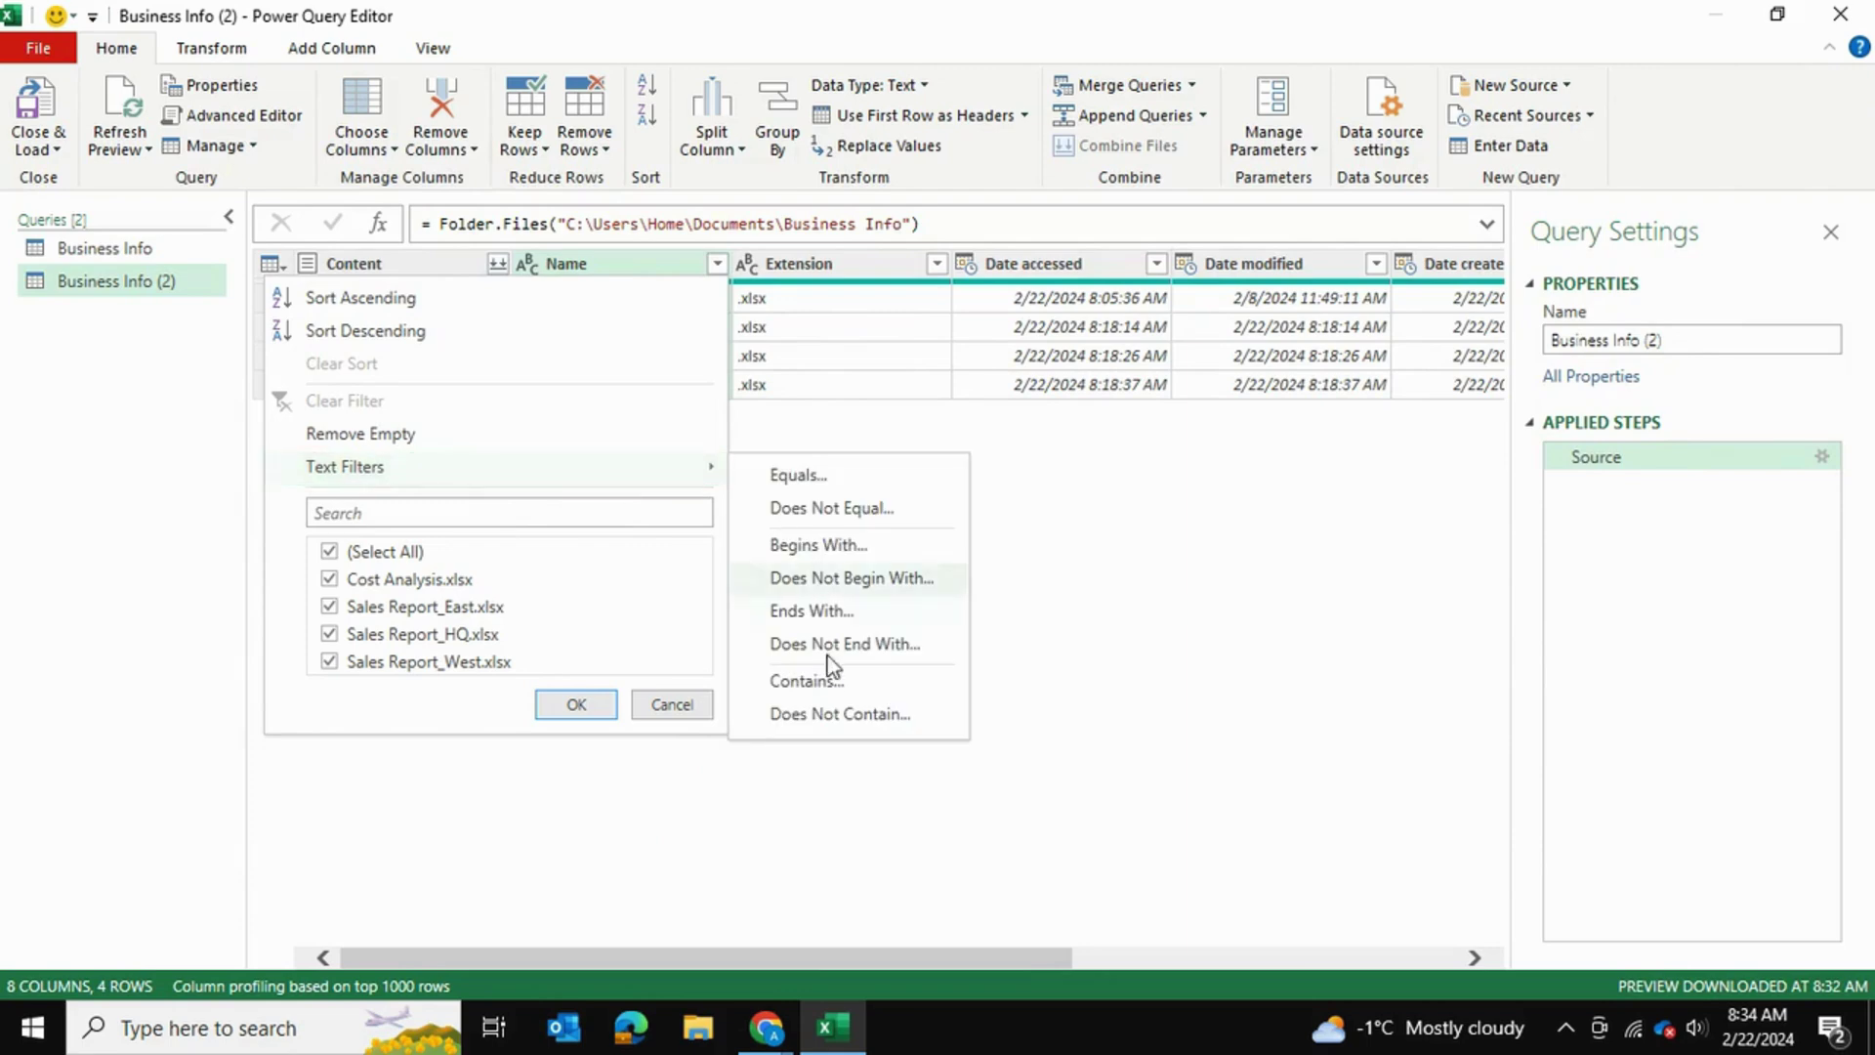
click(828, 680)
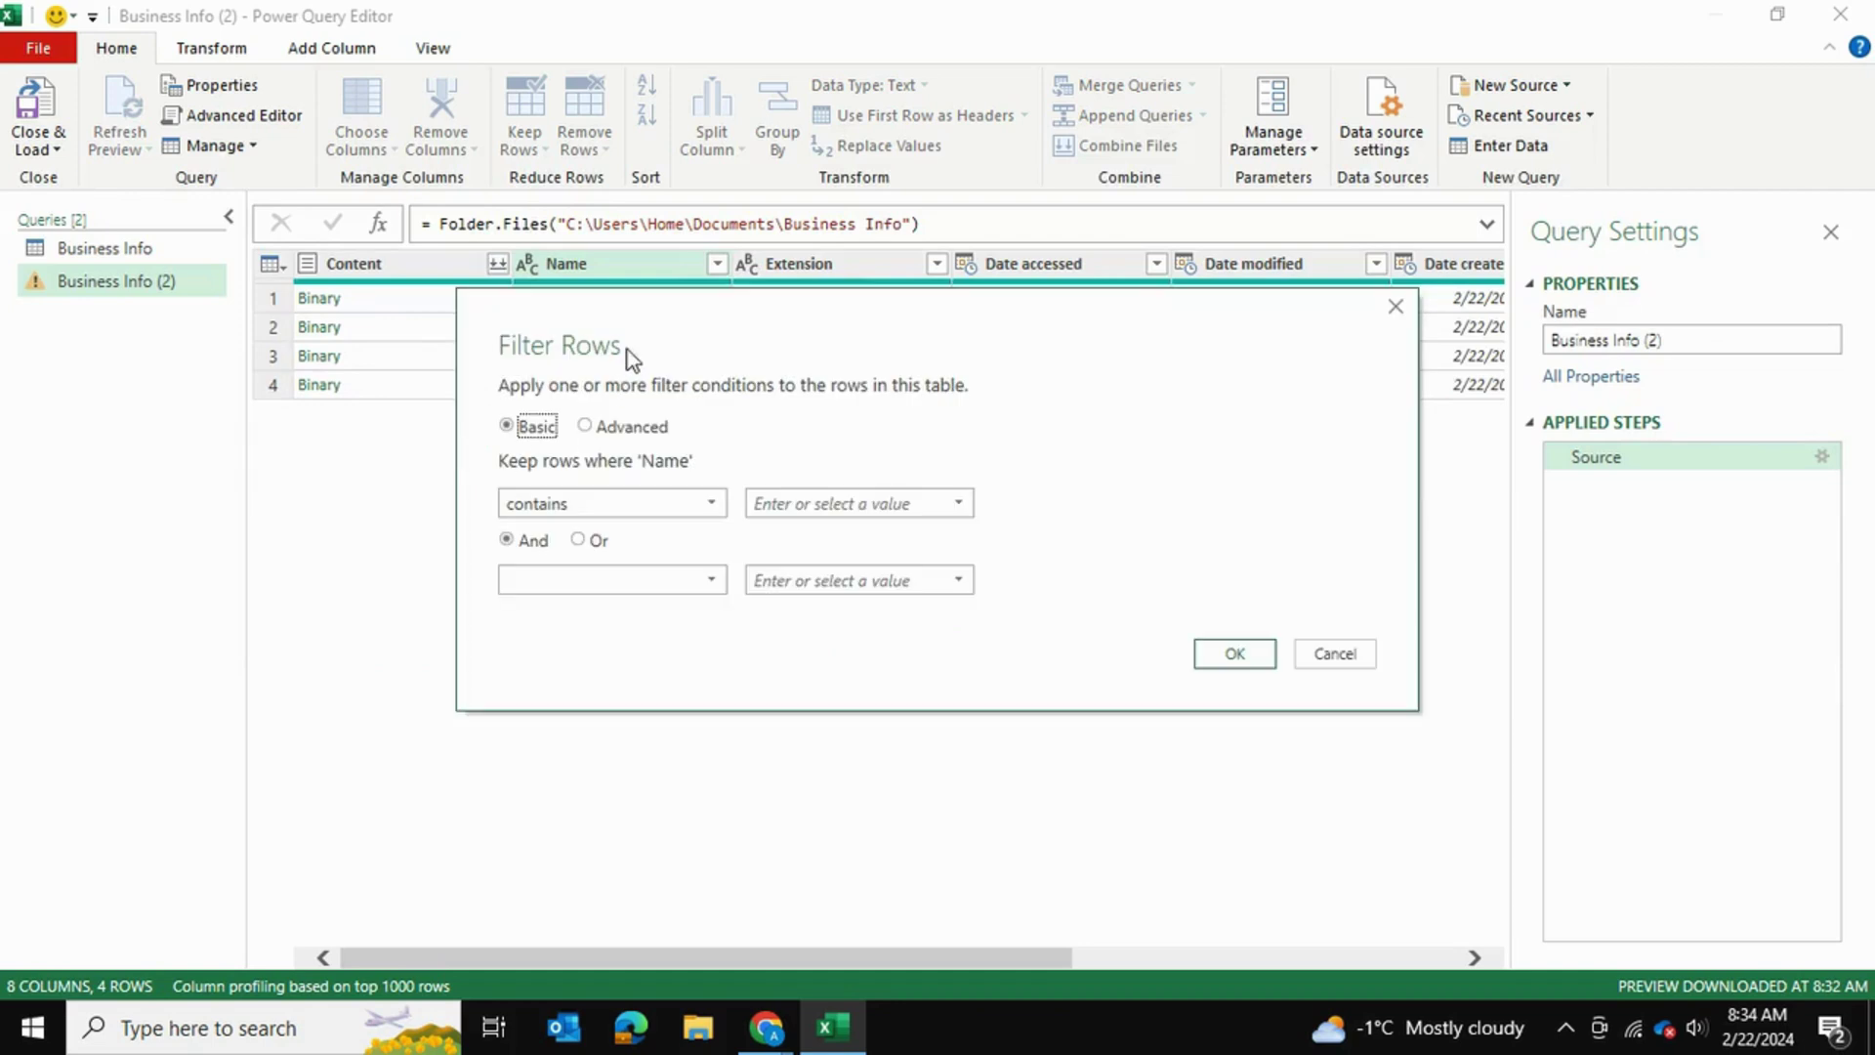
click(766, 498)
drag(742, 368, 1084, 388)
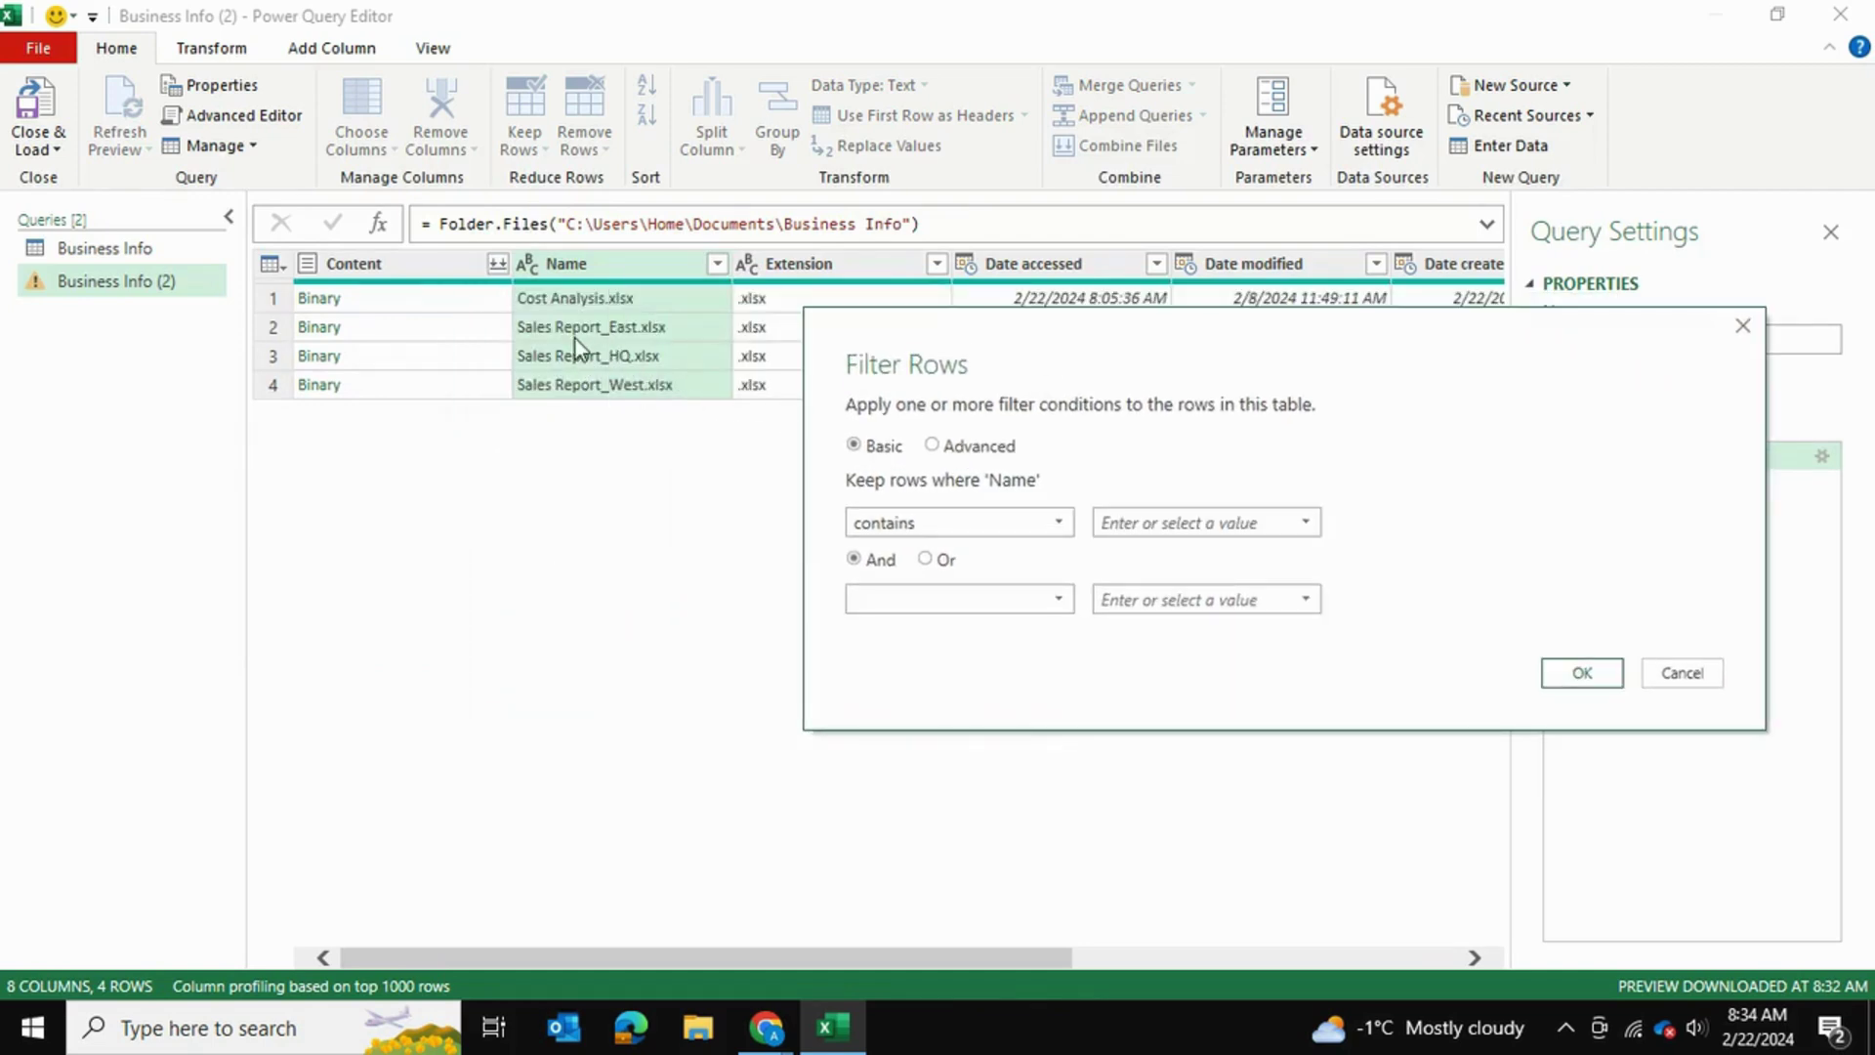
click(1218, 530)
text(report)
click(1581, 674)
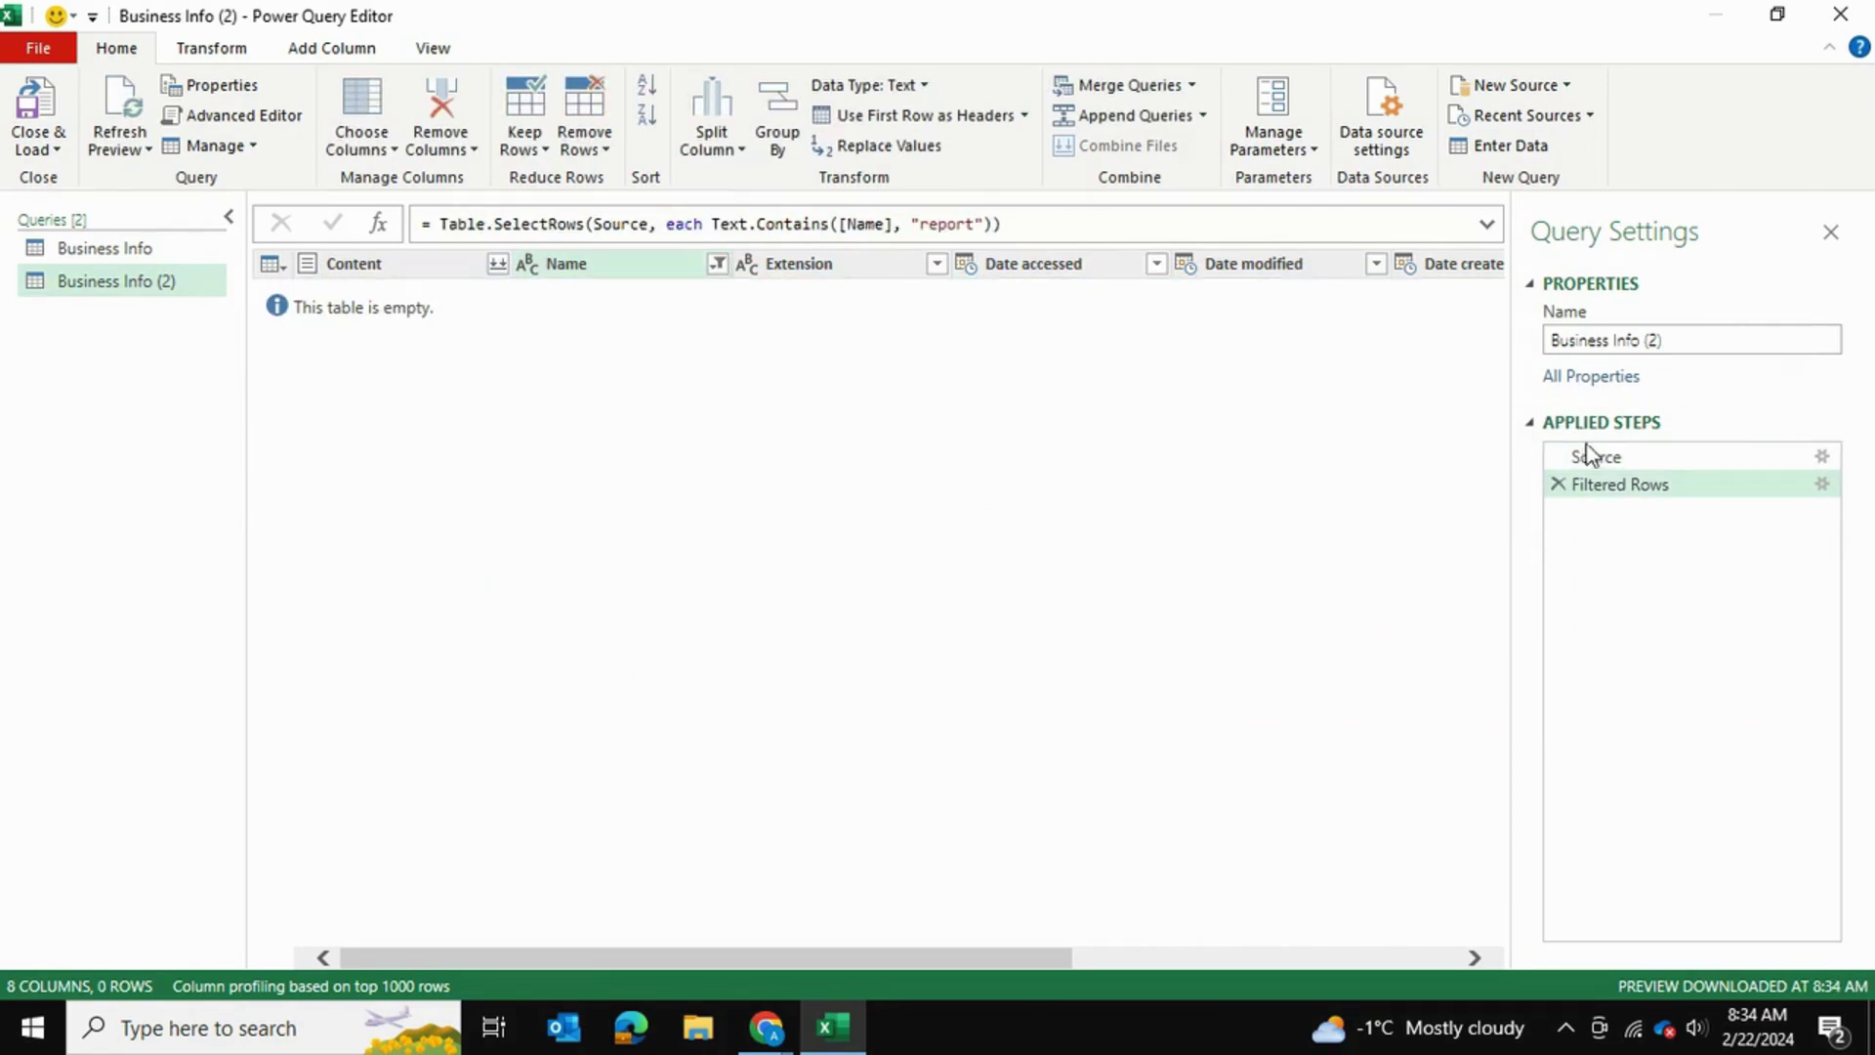
click(1557, 484)
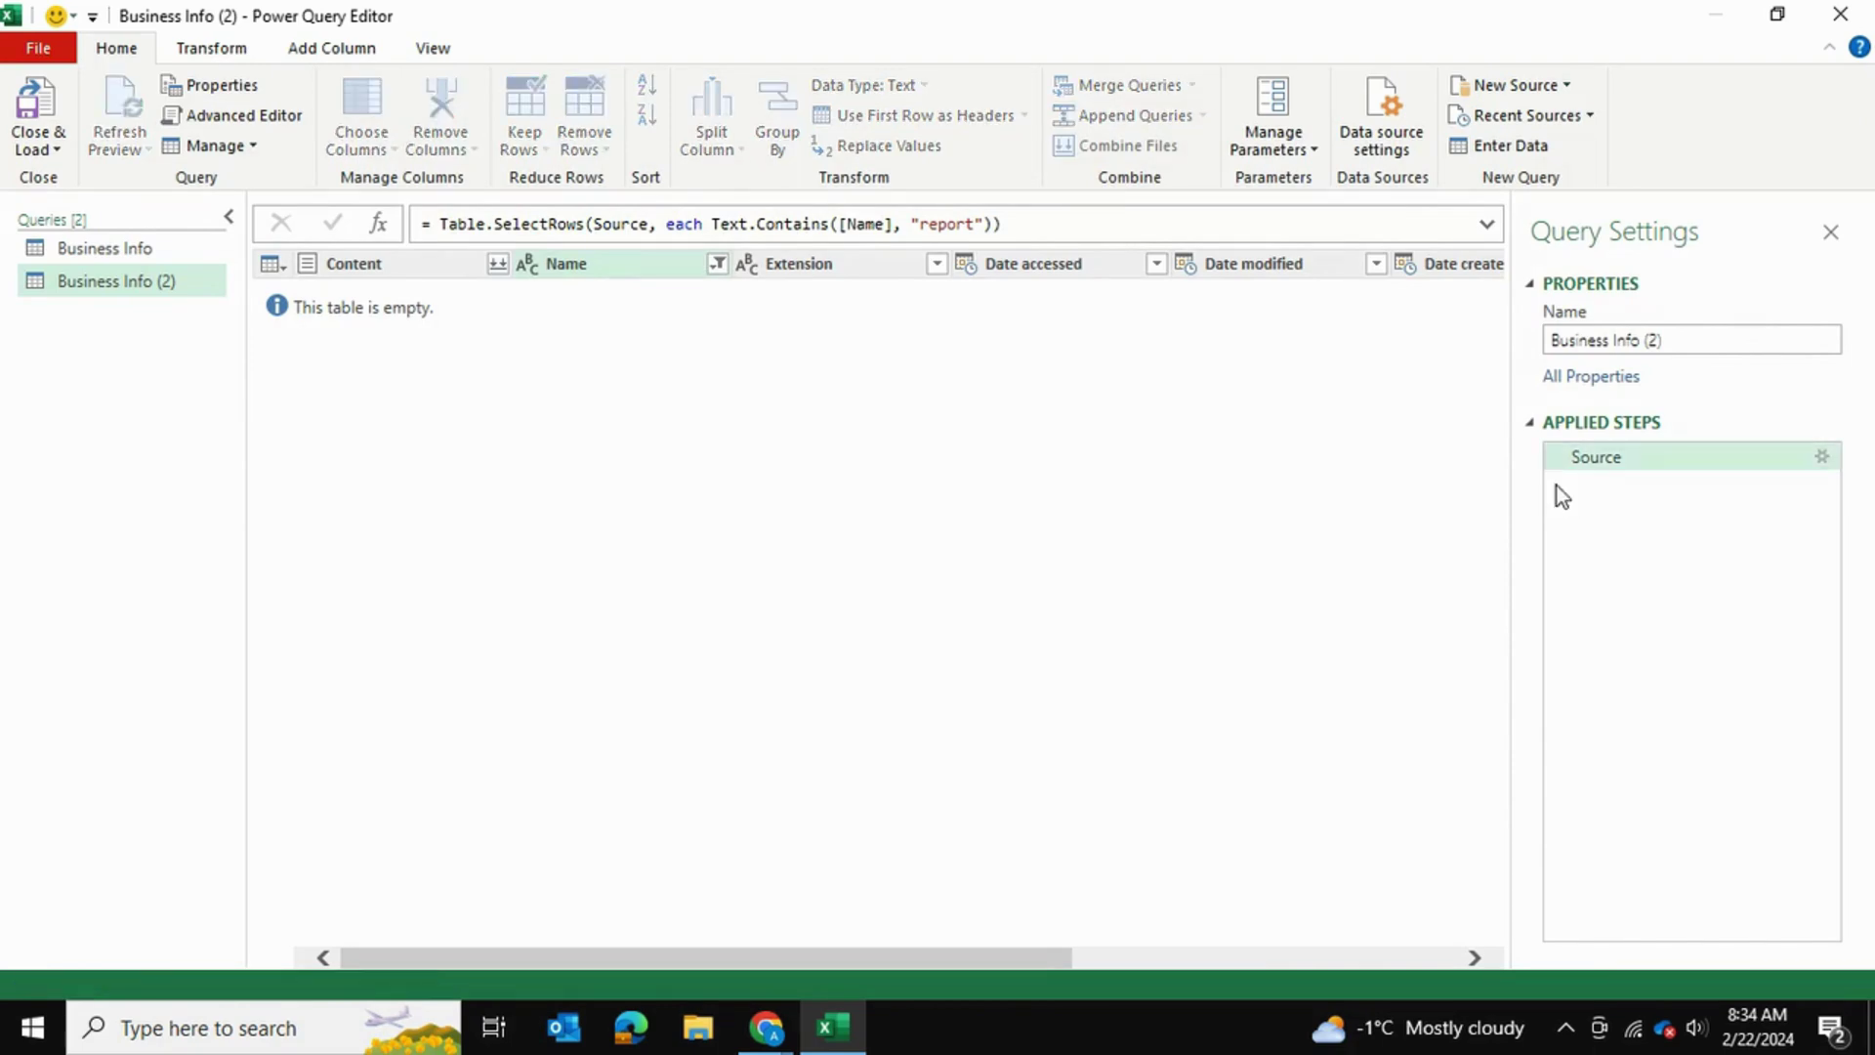
Filter the Name column to keep only rows containing "Report" with a capital R
click(714, 264)
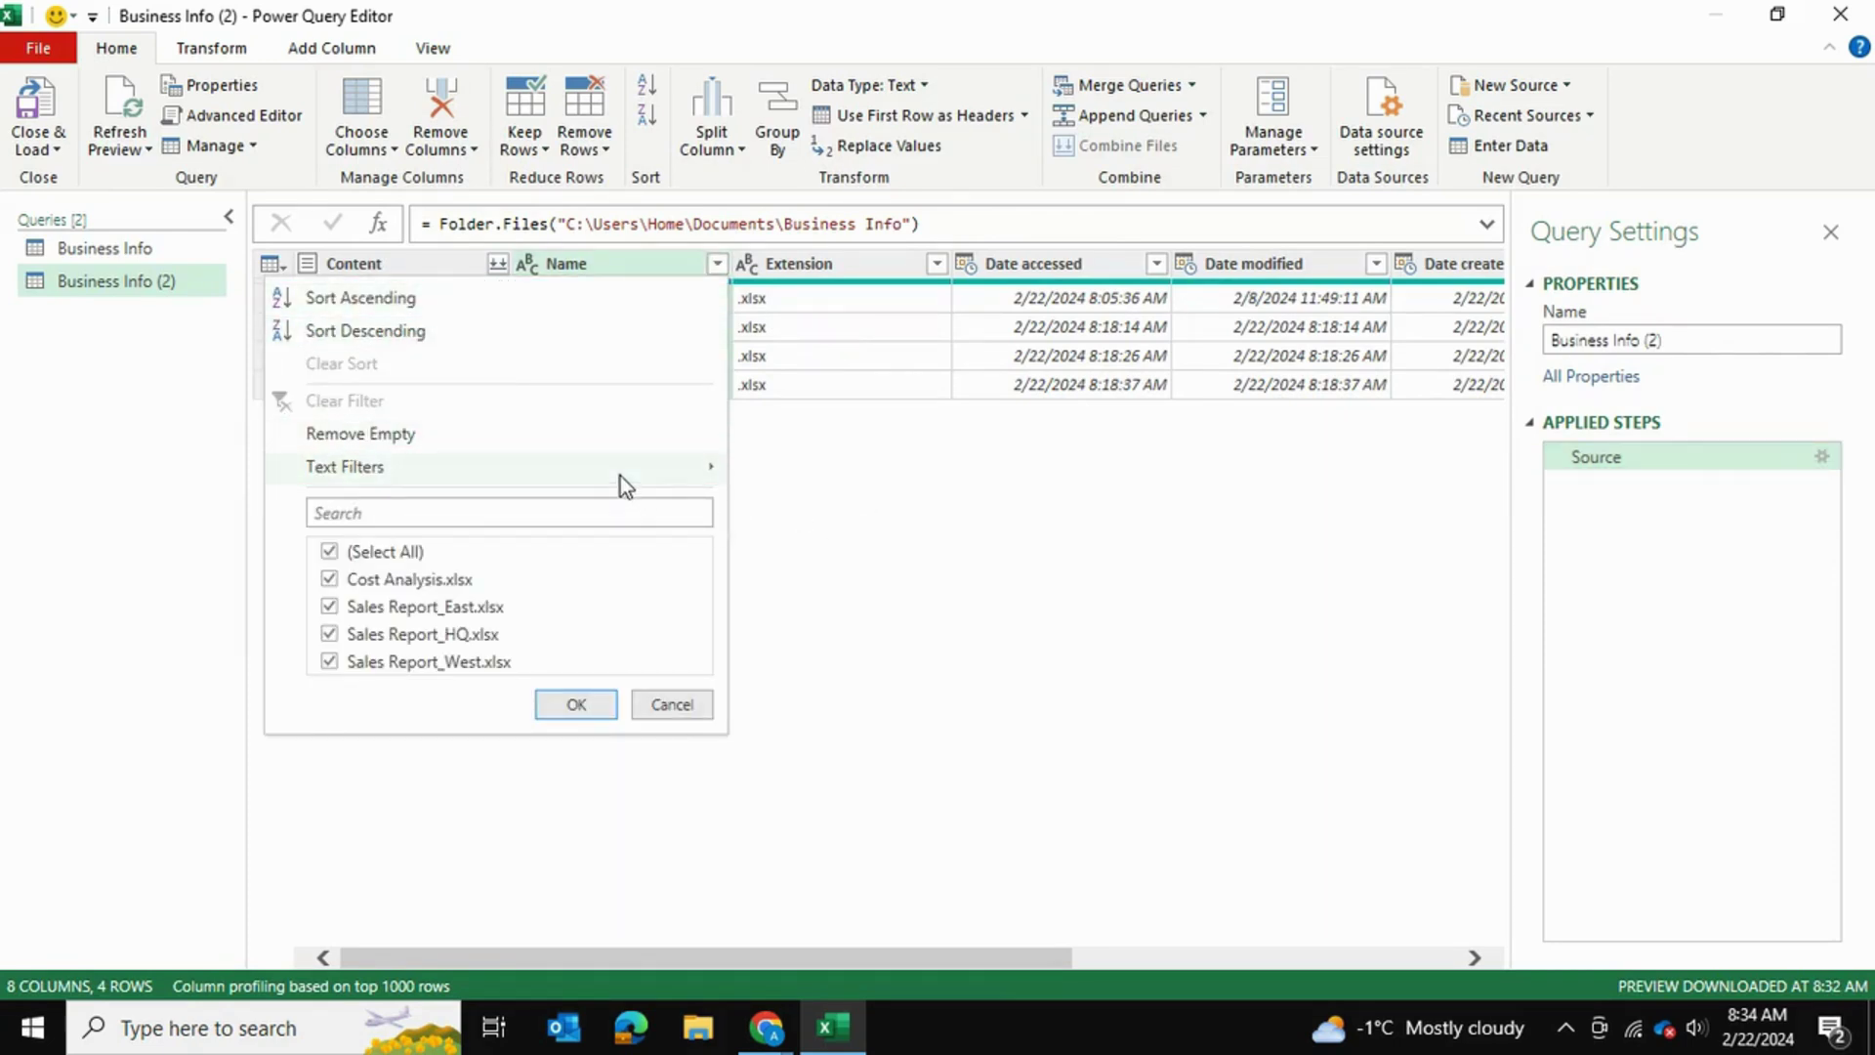
mouse_move(619, 477)
click(864, 682)
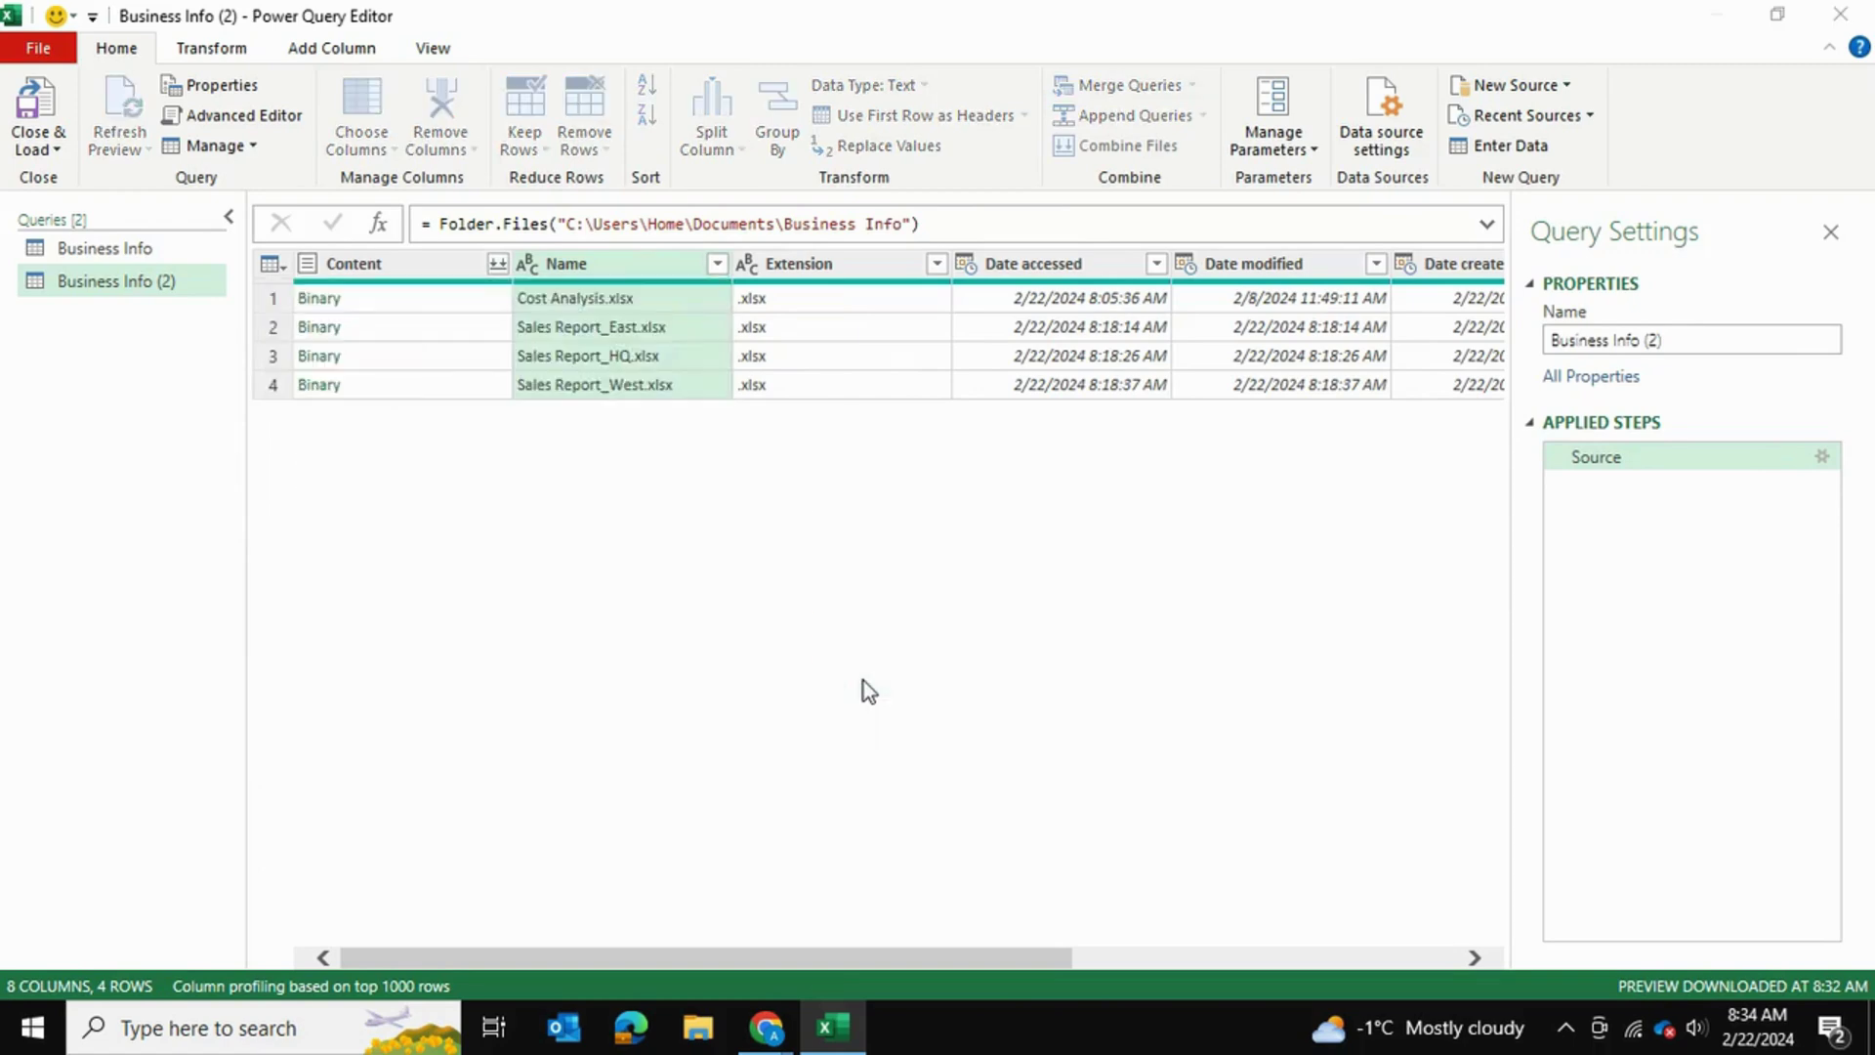
click(823, 501)
text(Report)
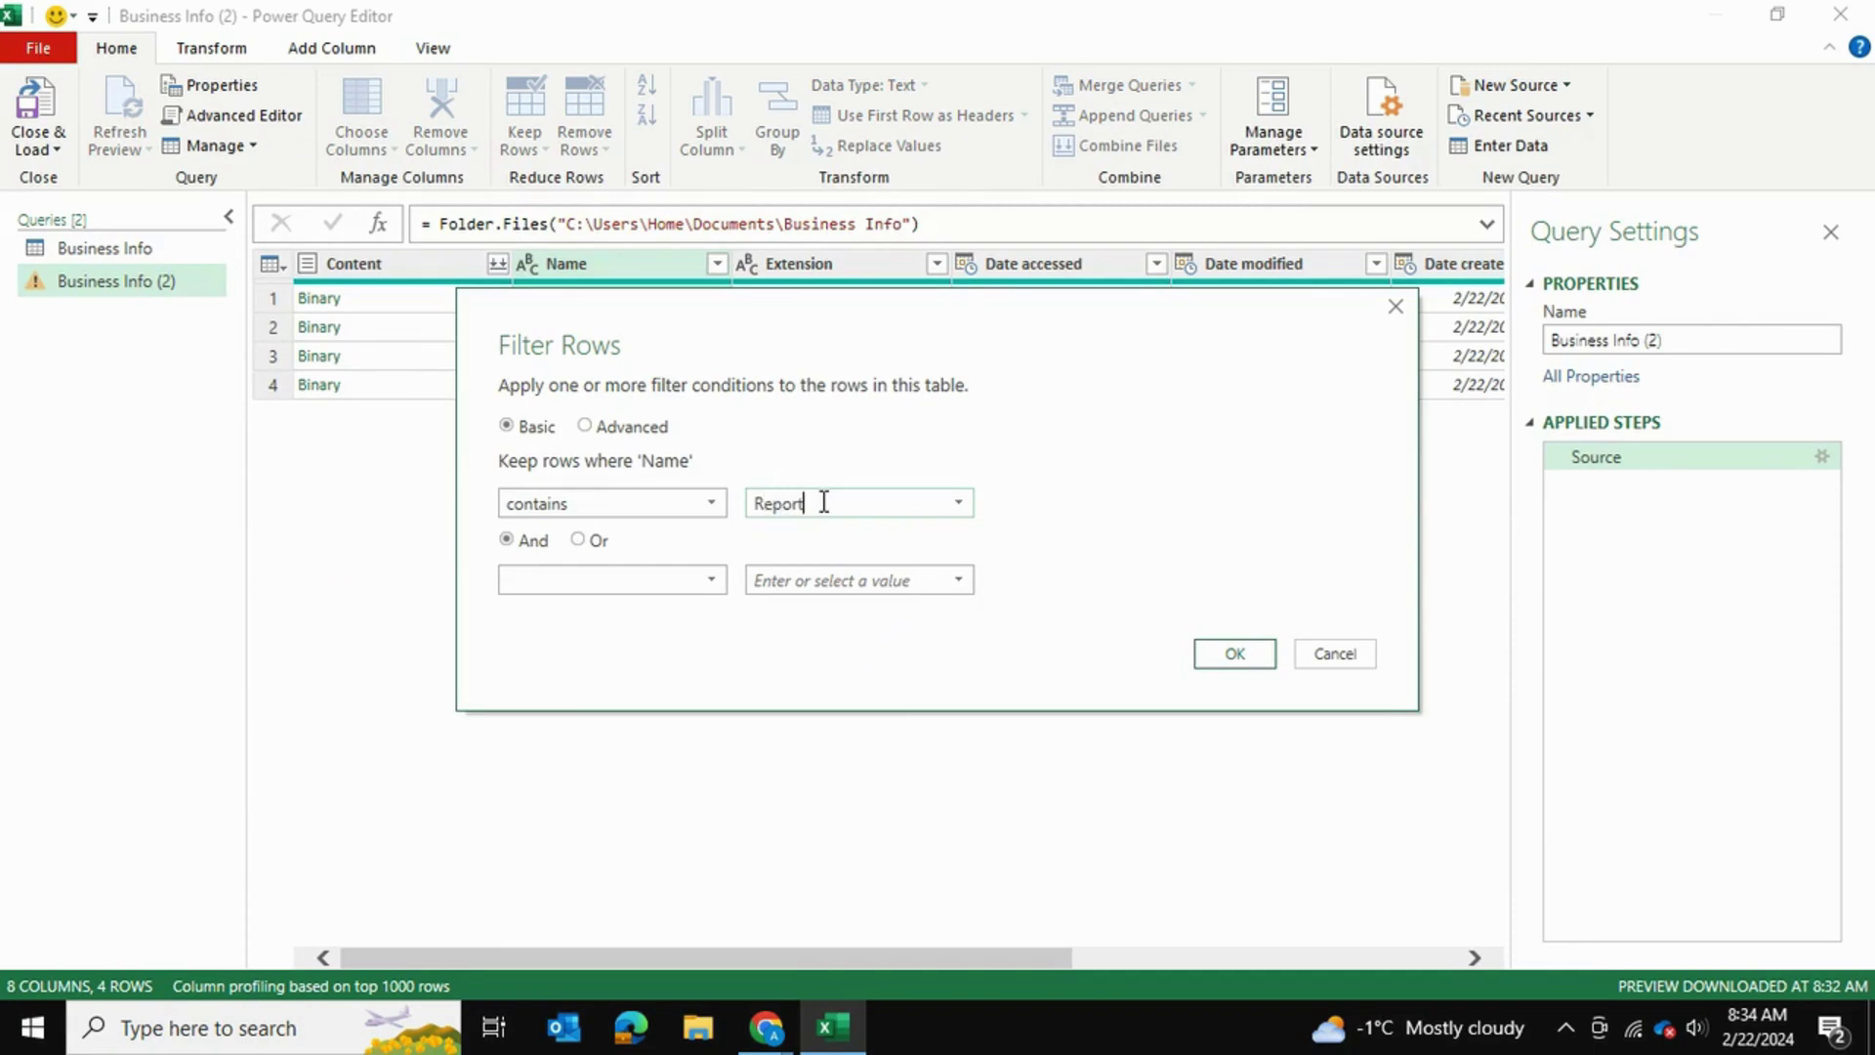
drag(793, 342, 1153, 318)
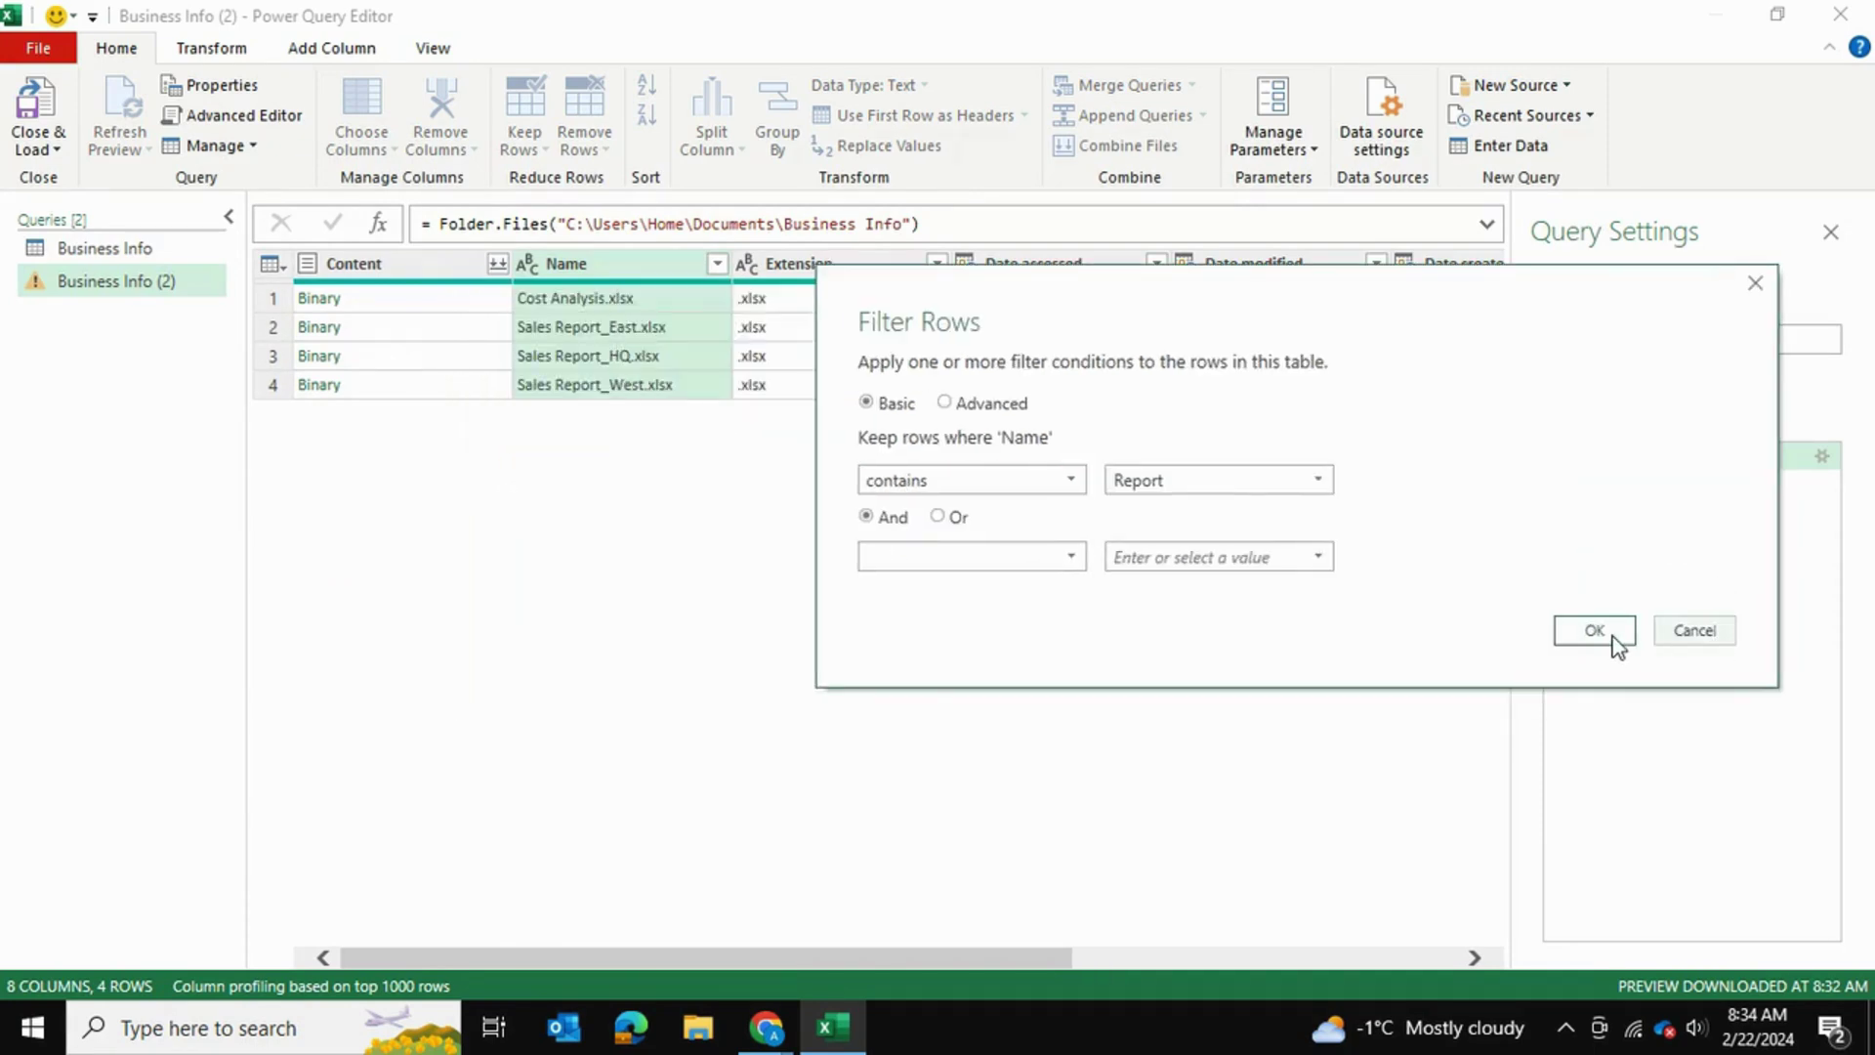
click(1594, 630)
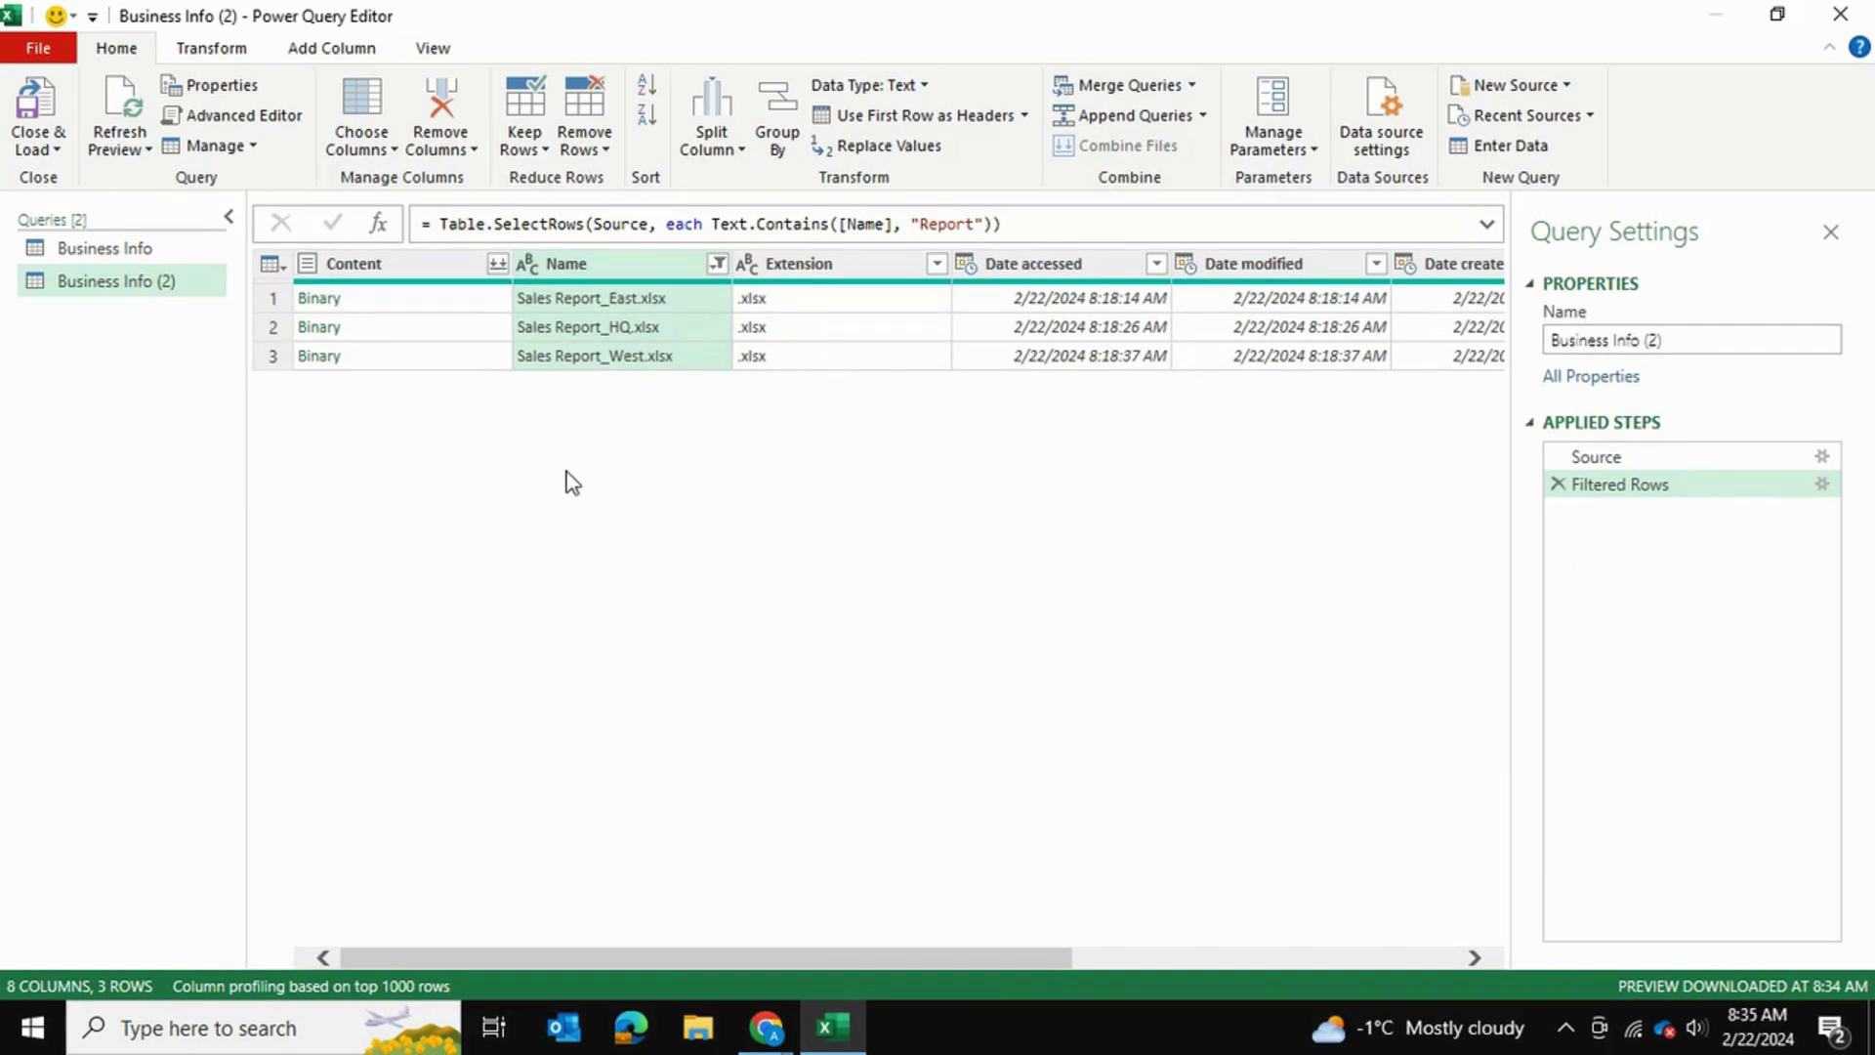
Combine the binary files in the Content column using Sales Report_East.xlsx as the sample file and Table1 as the object to extract
drag(508, 958, 1057, 959)
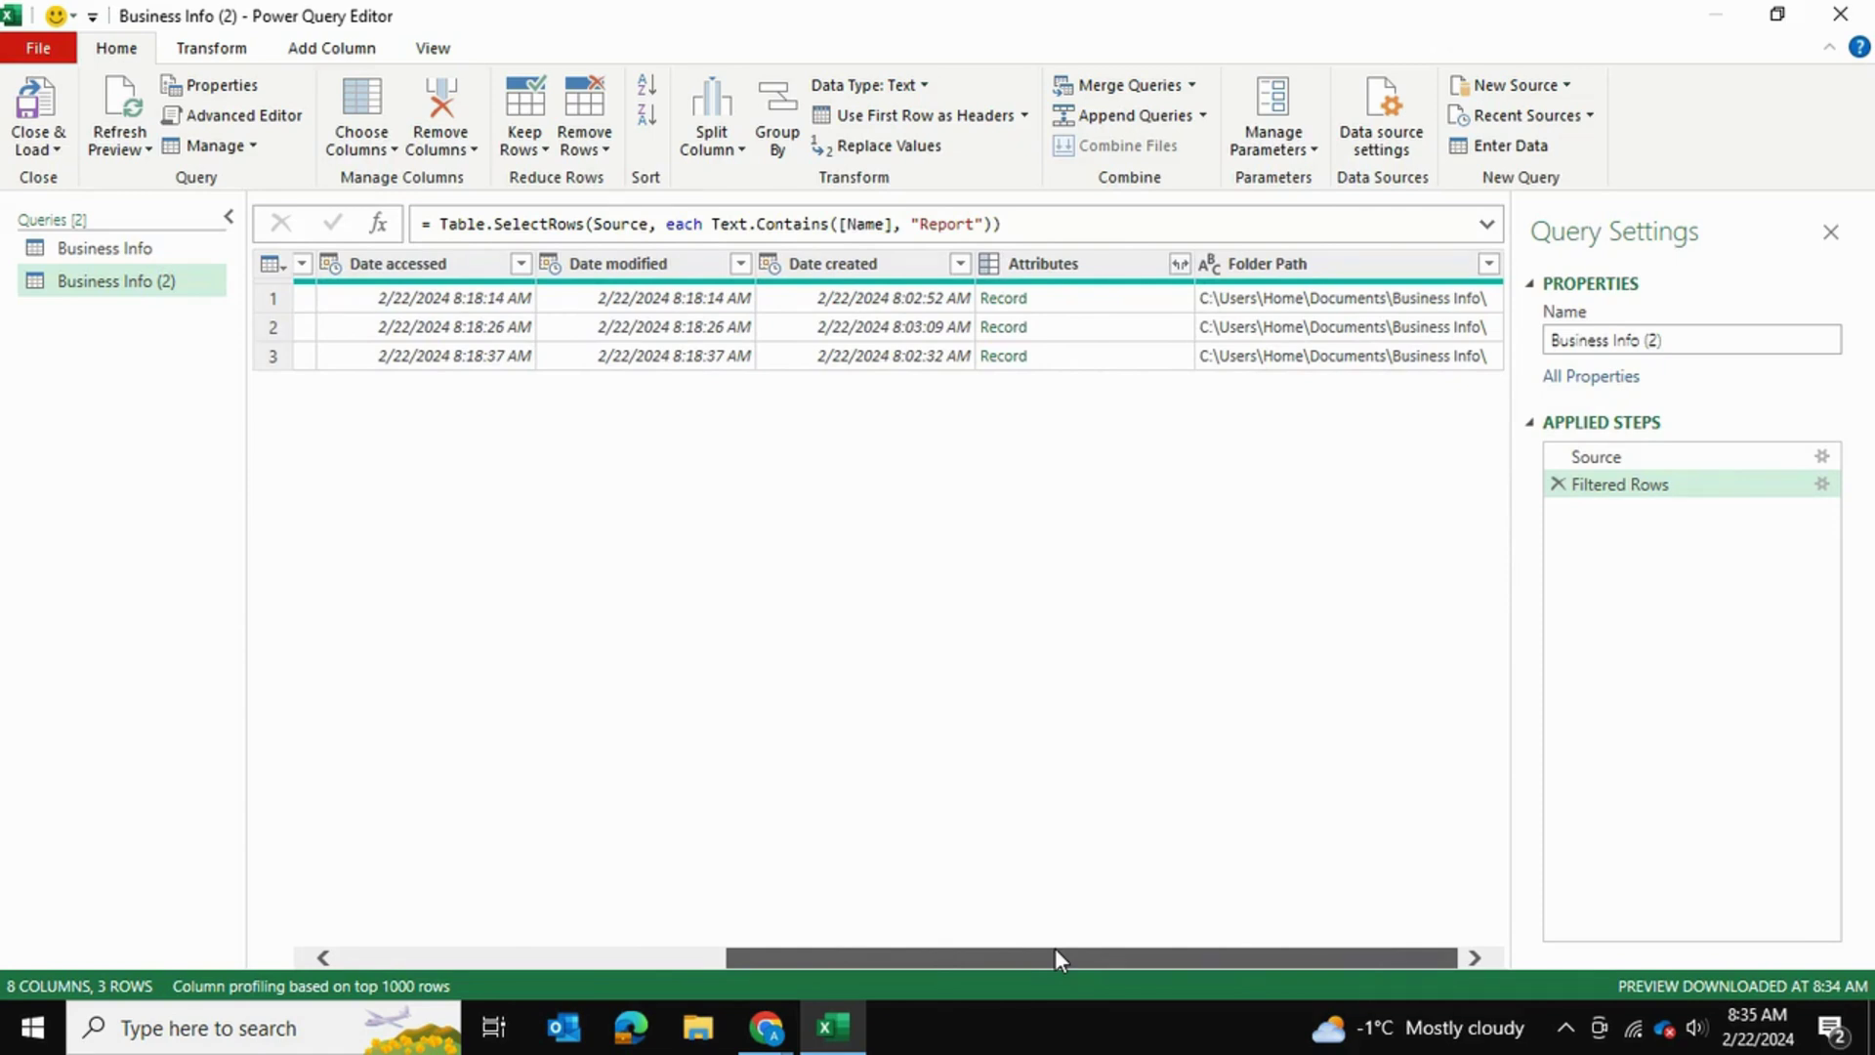
drag(1055, 959, 439, 859)
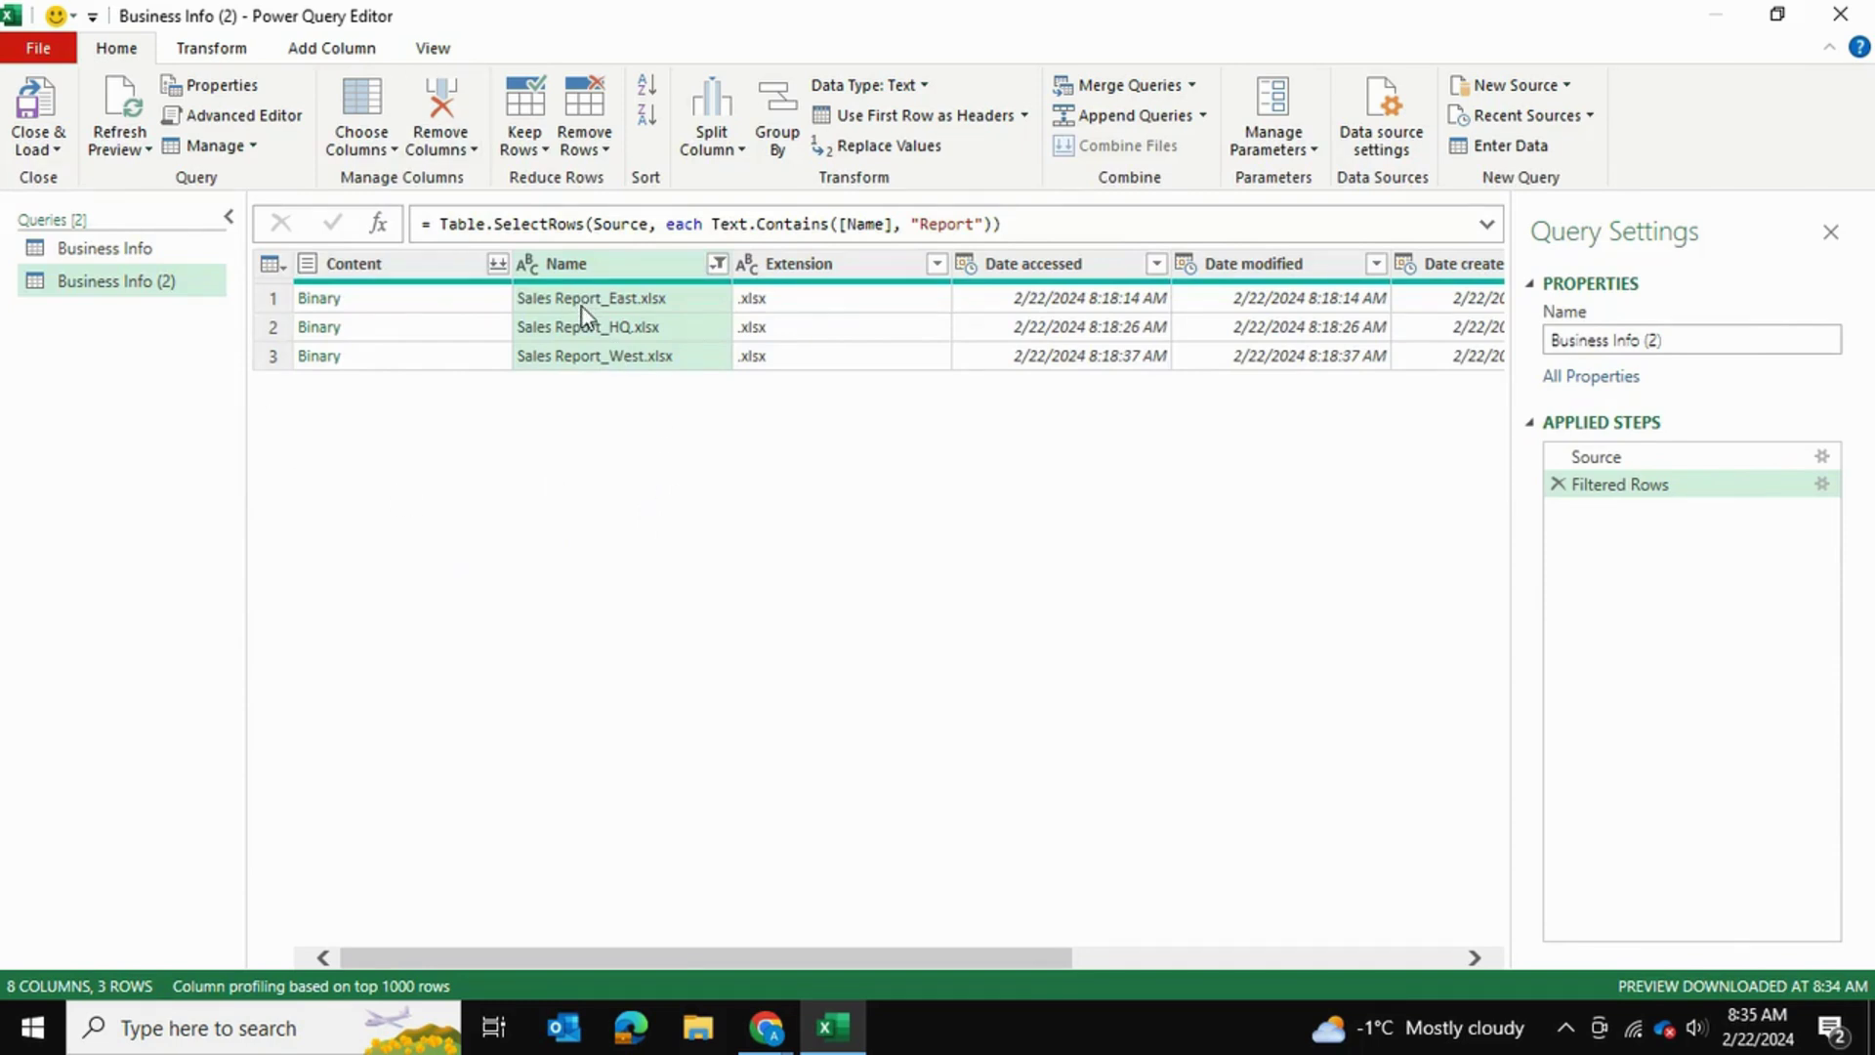
click(498, 265)
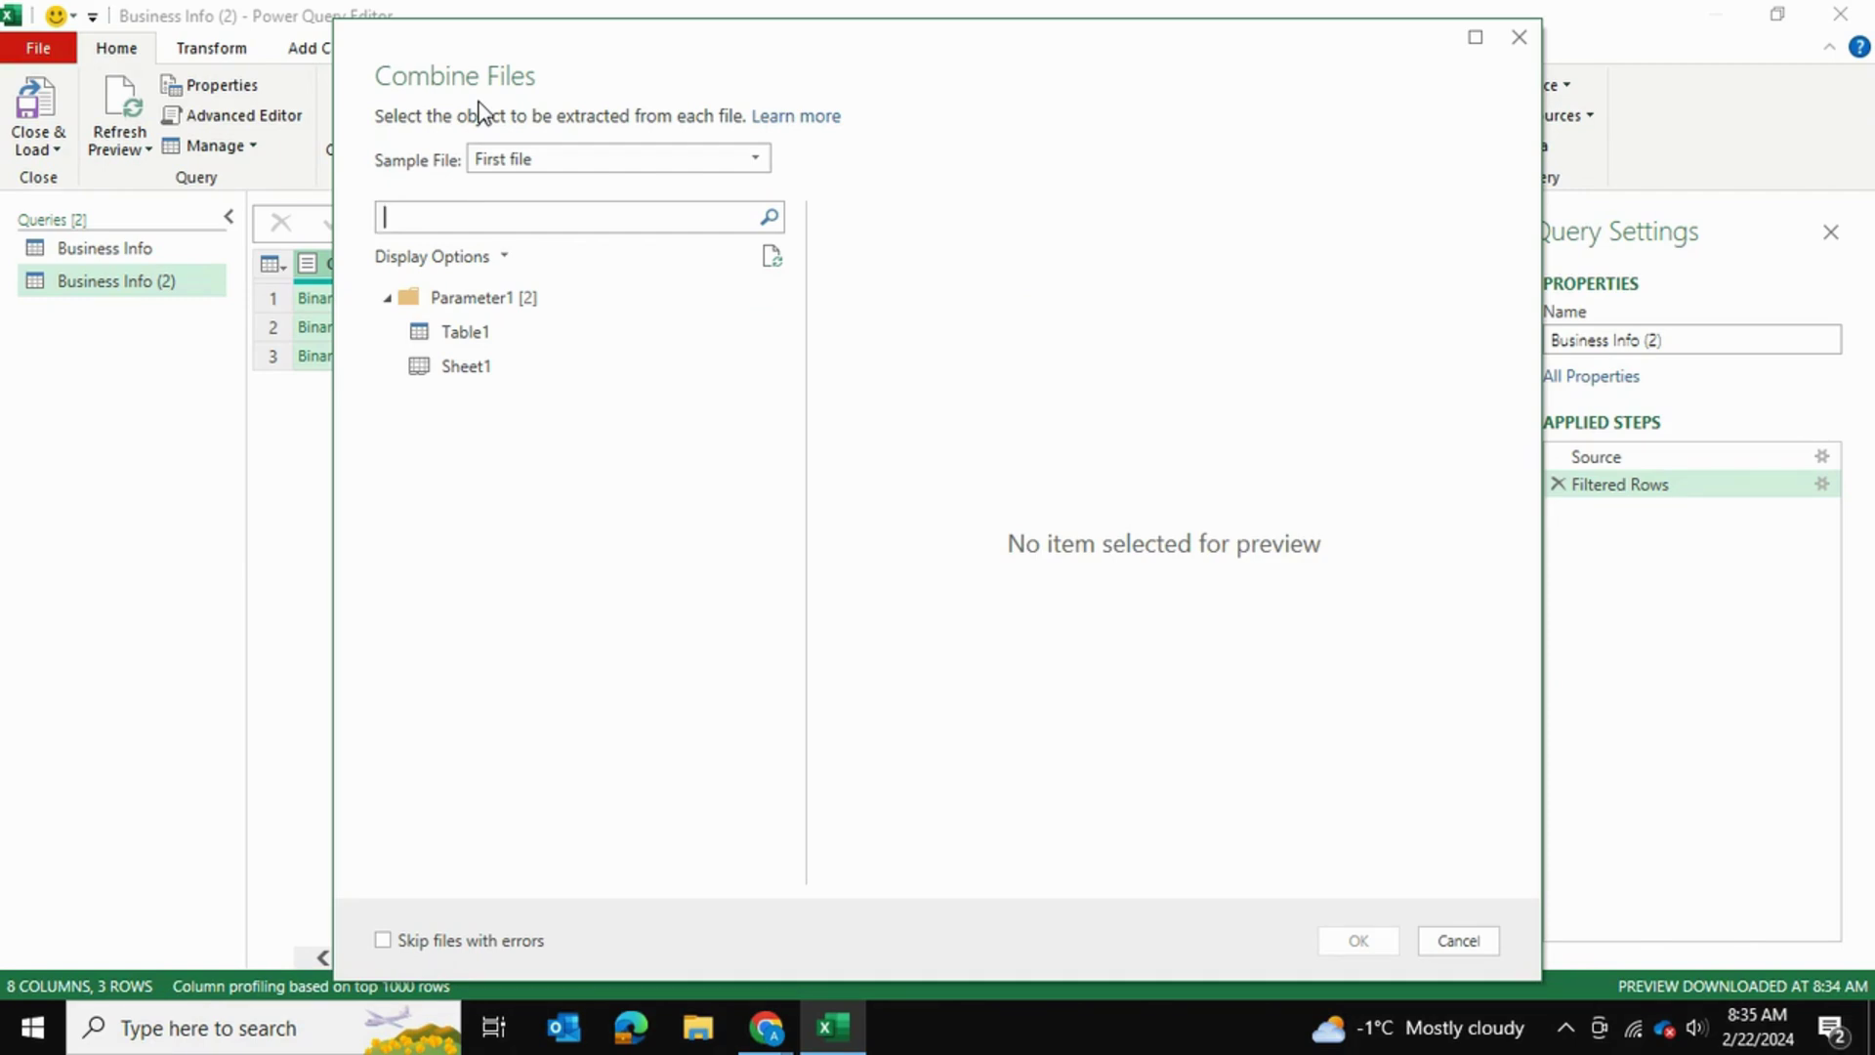
click(535, 161)
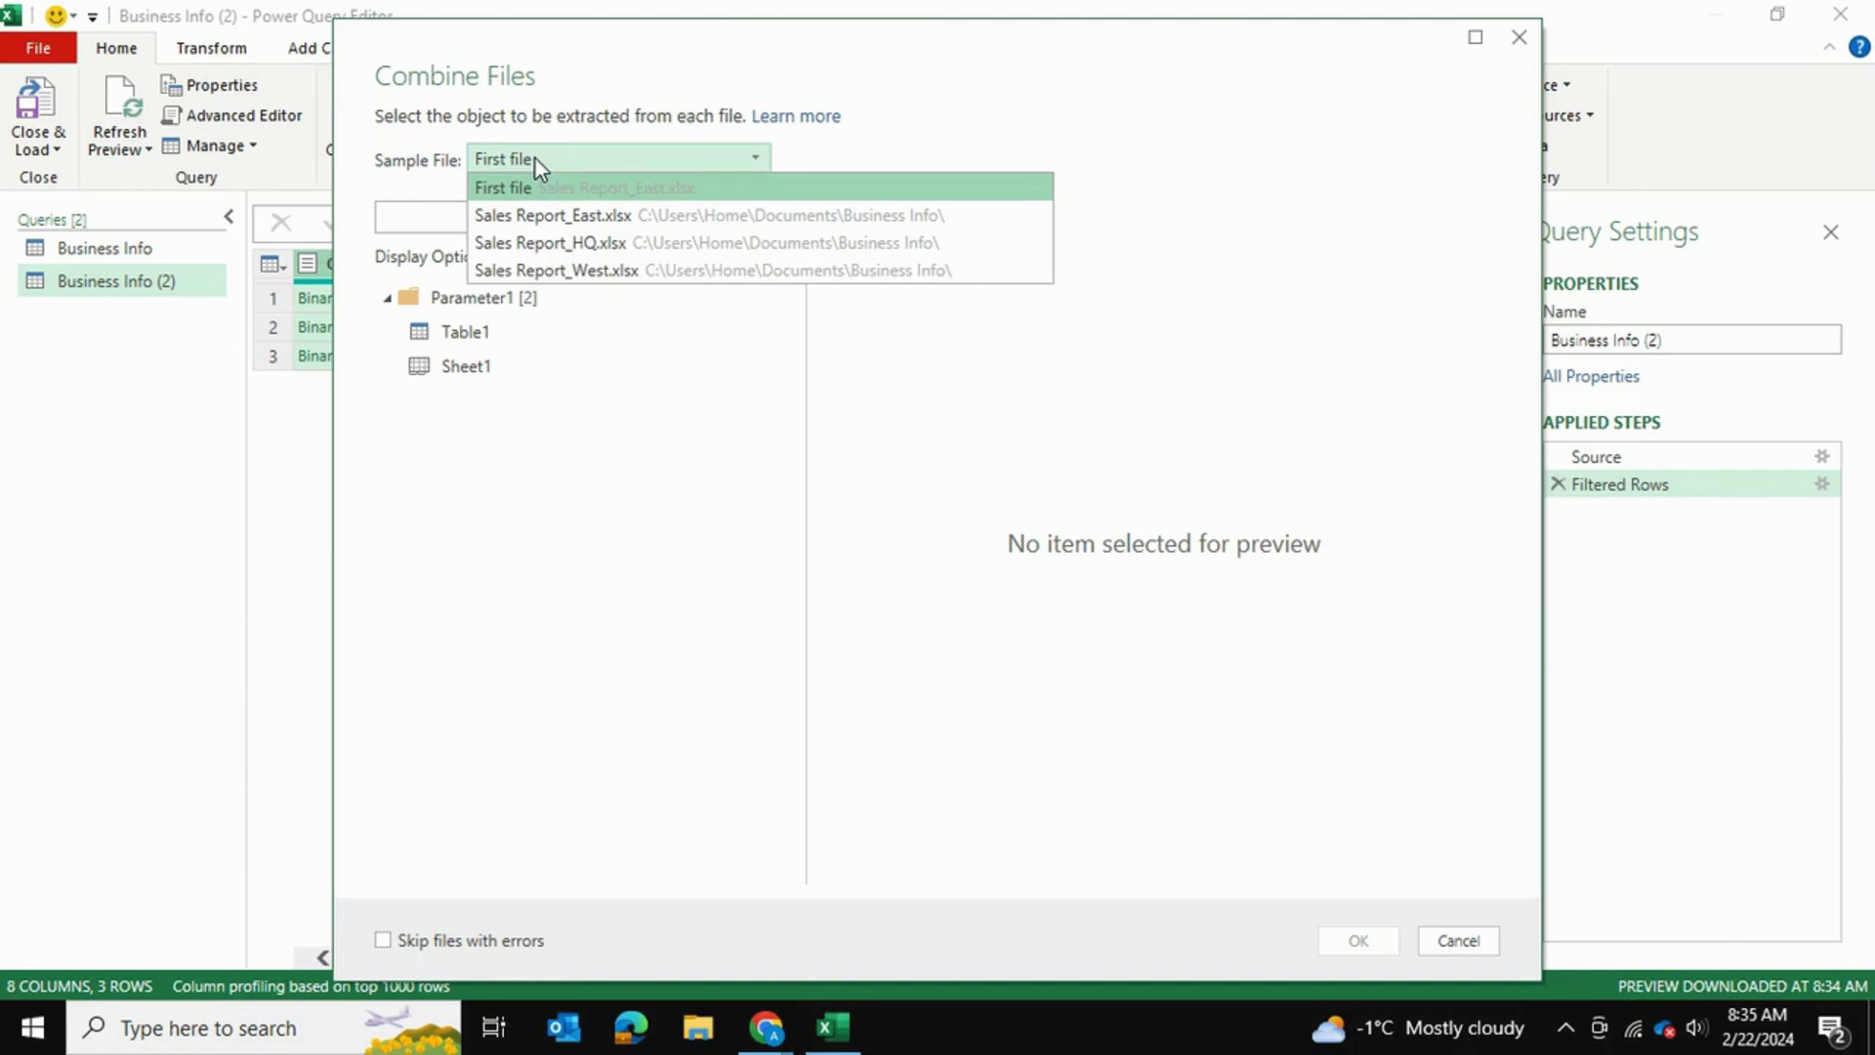
click(548, 212)
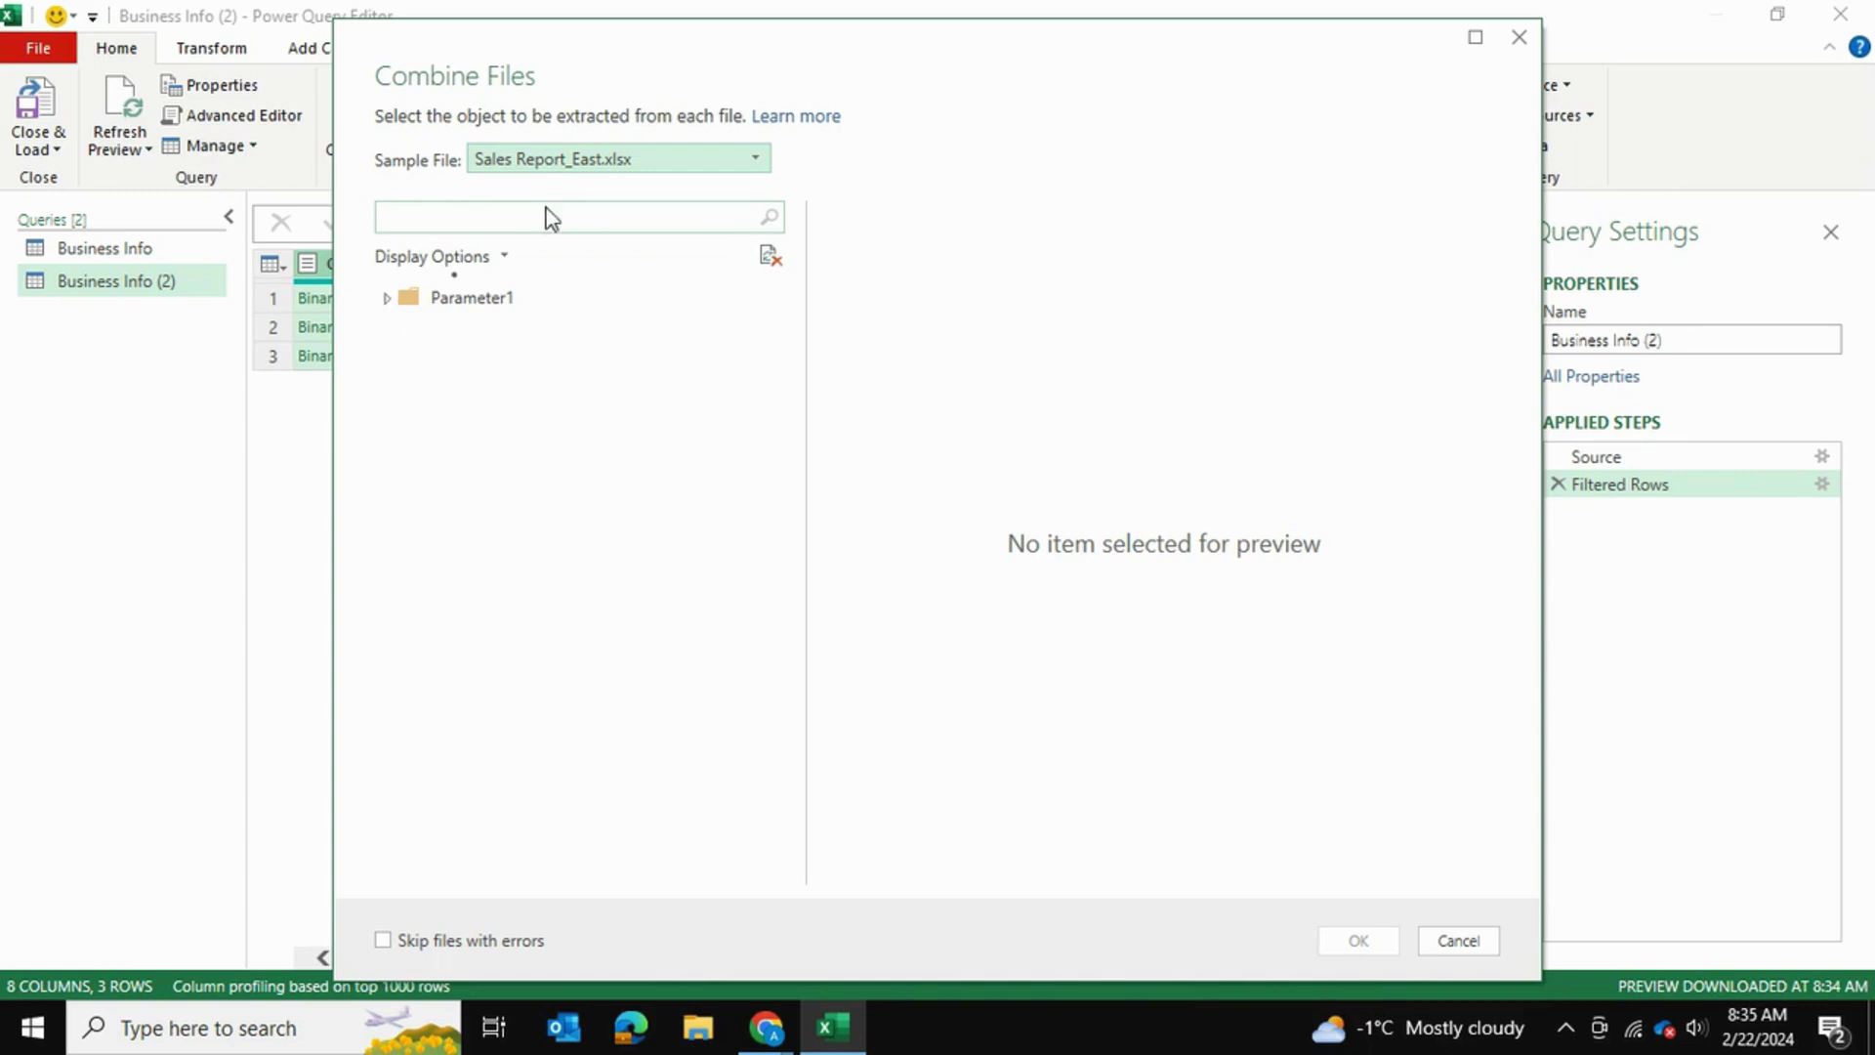
click(506, 332)
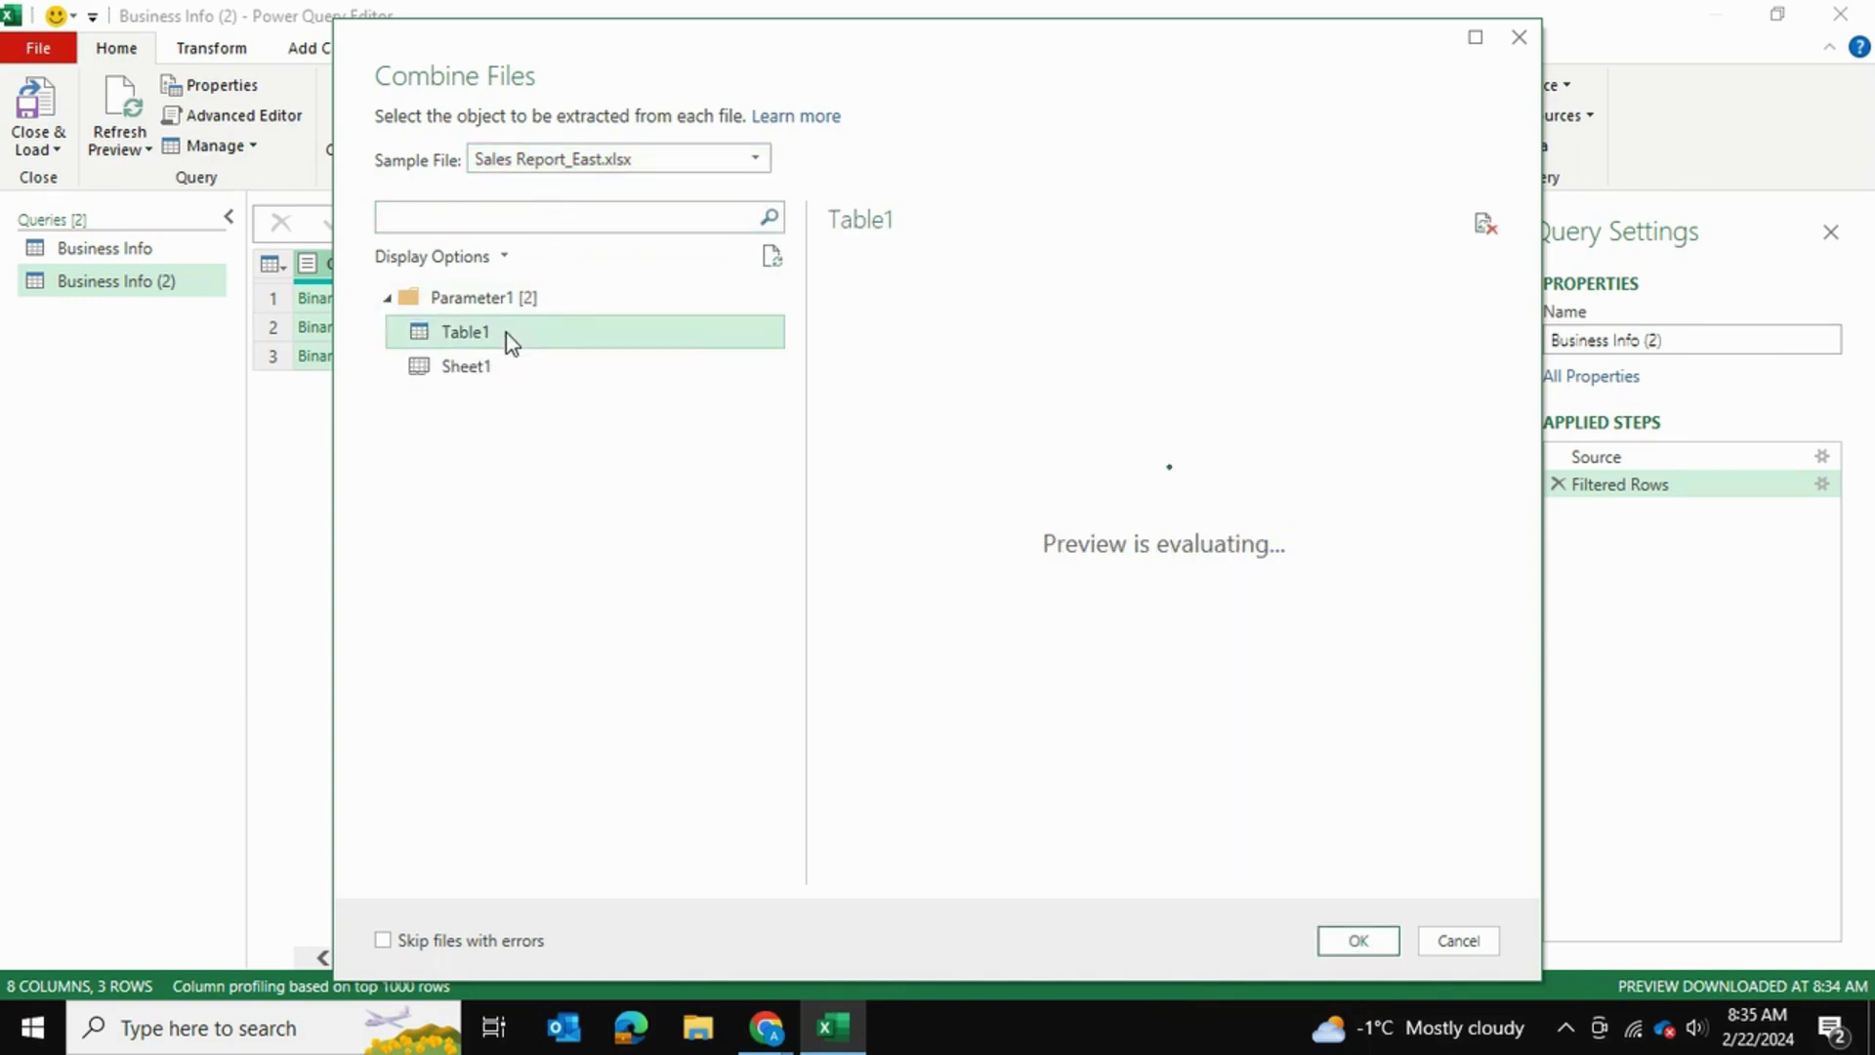
scroll(957, 433, down, 5)
scroll(963, 436, up, 5)
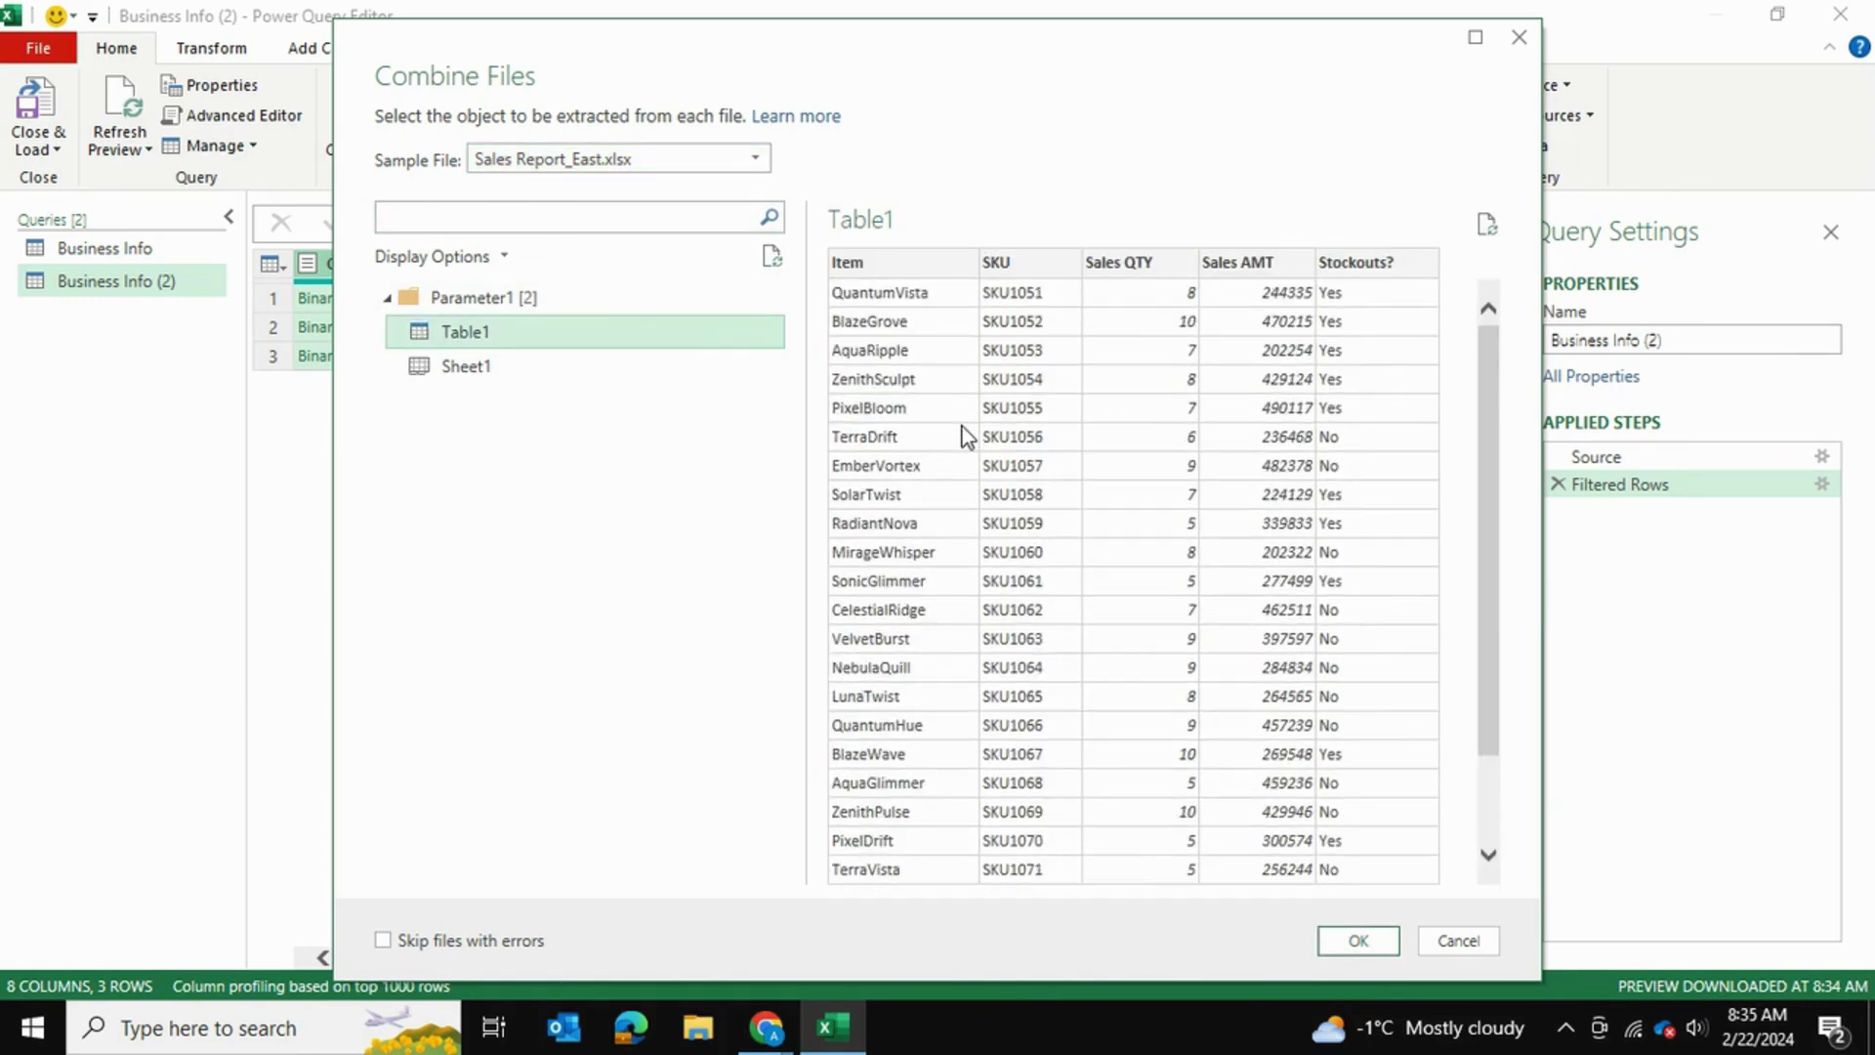
scroll(963, 436, down, 5)
scroll(964, 436, up, 5)
click(1334, 941)
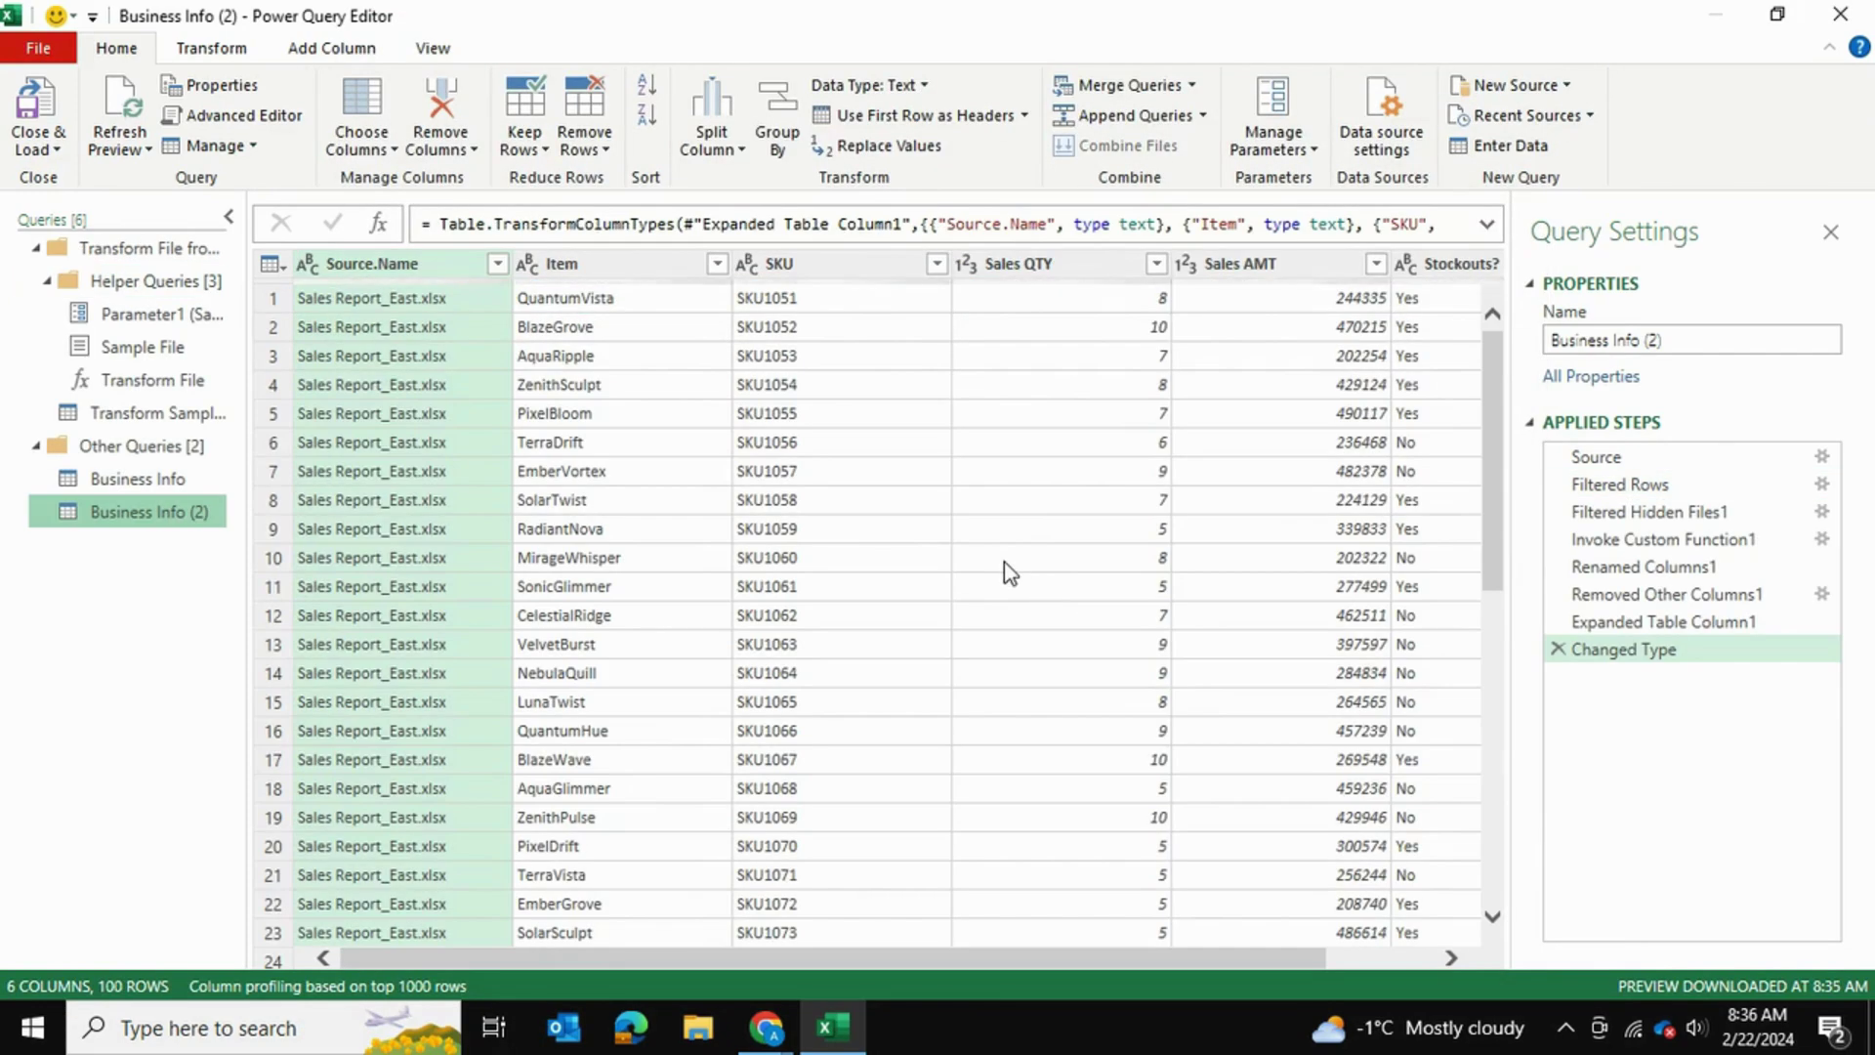
Review the combined rows and rename the Source.Name column to Region
scroll(1034, 554, down, 8)
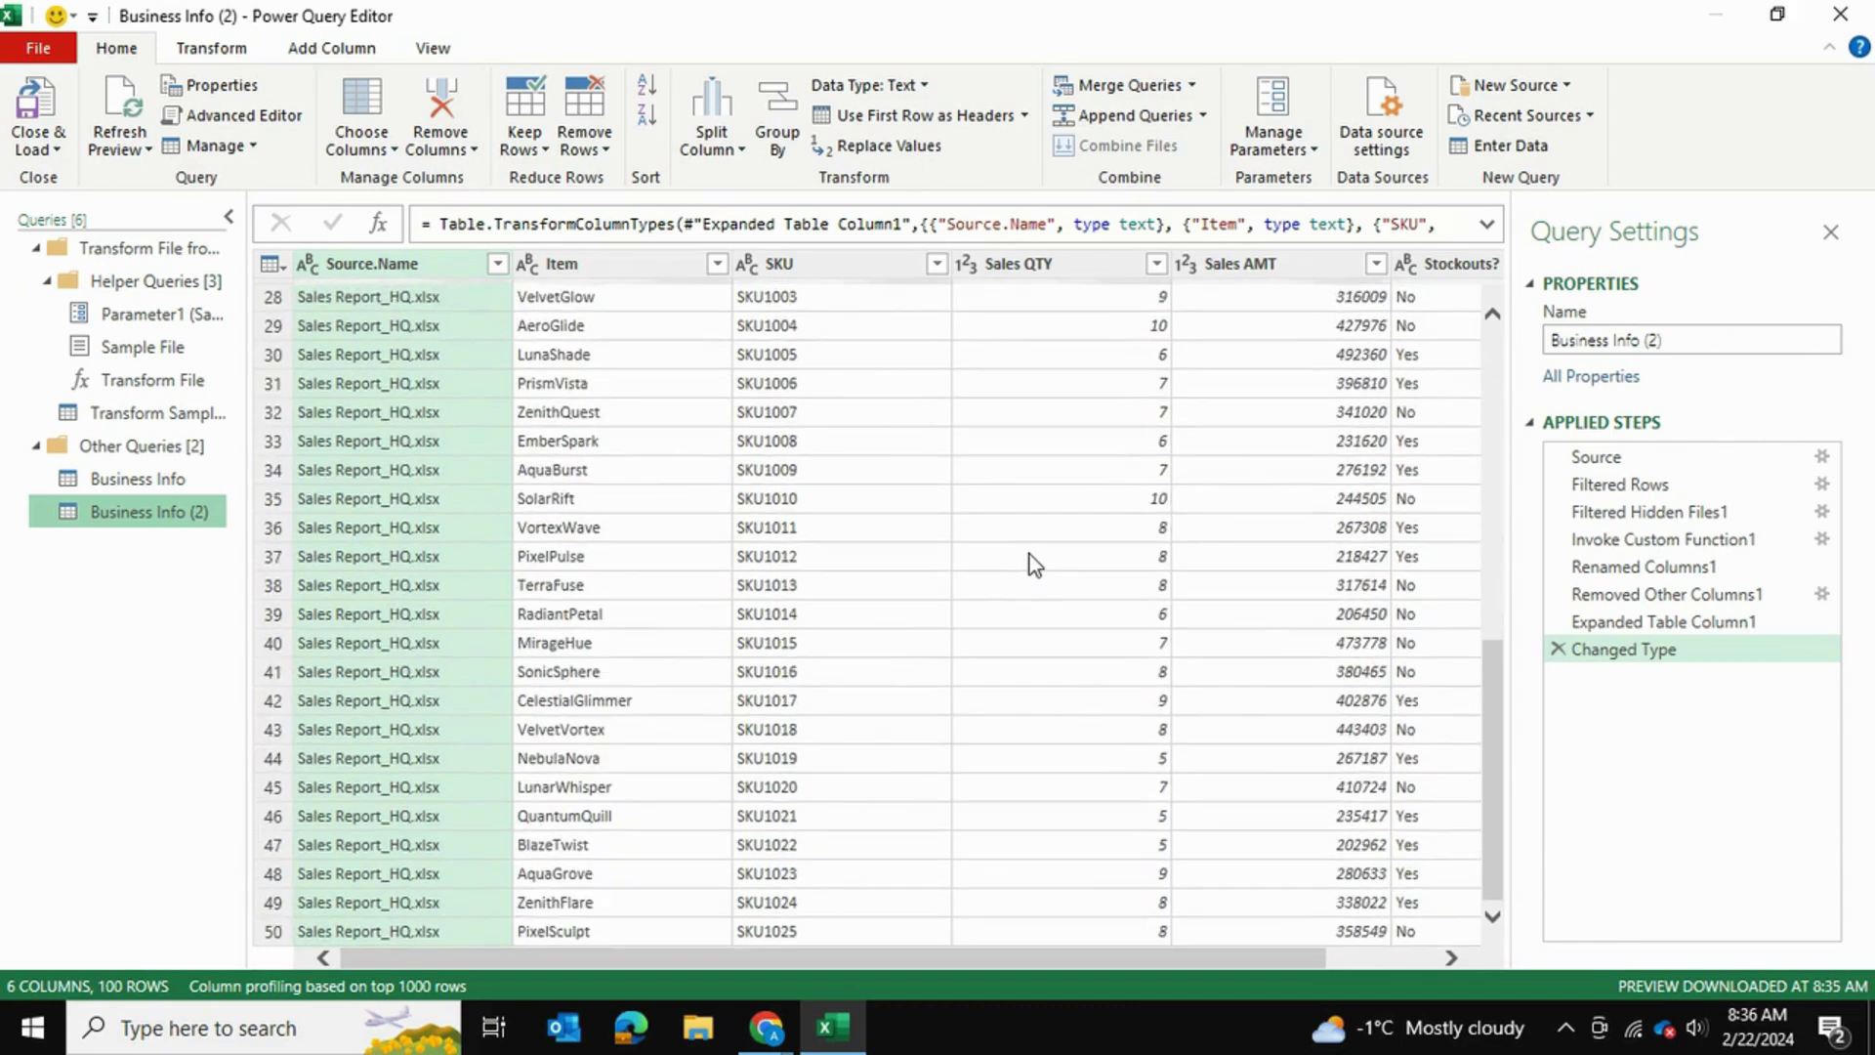
scroll(1030, 555, up, 8)
scroll(1030, 554, down, 20)
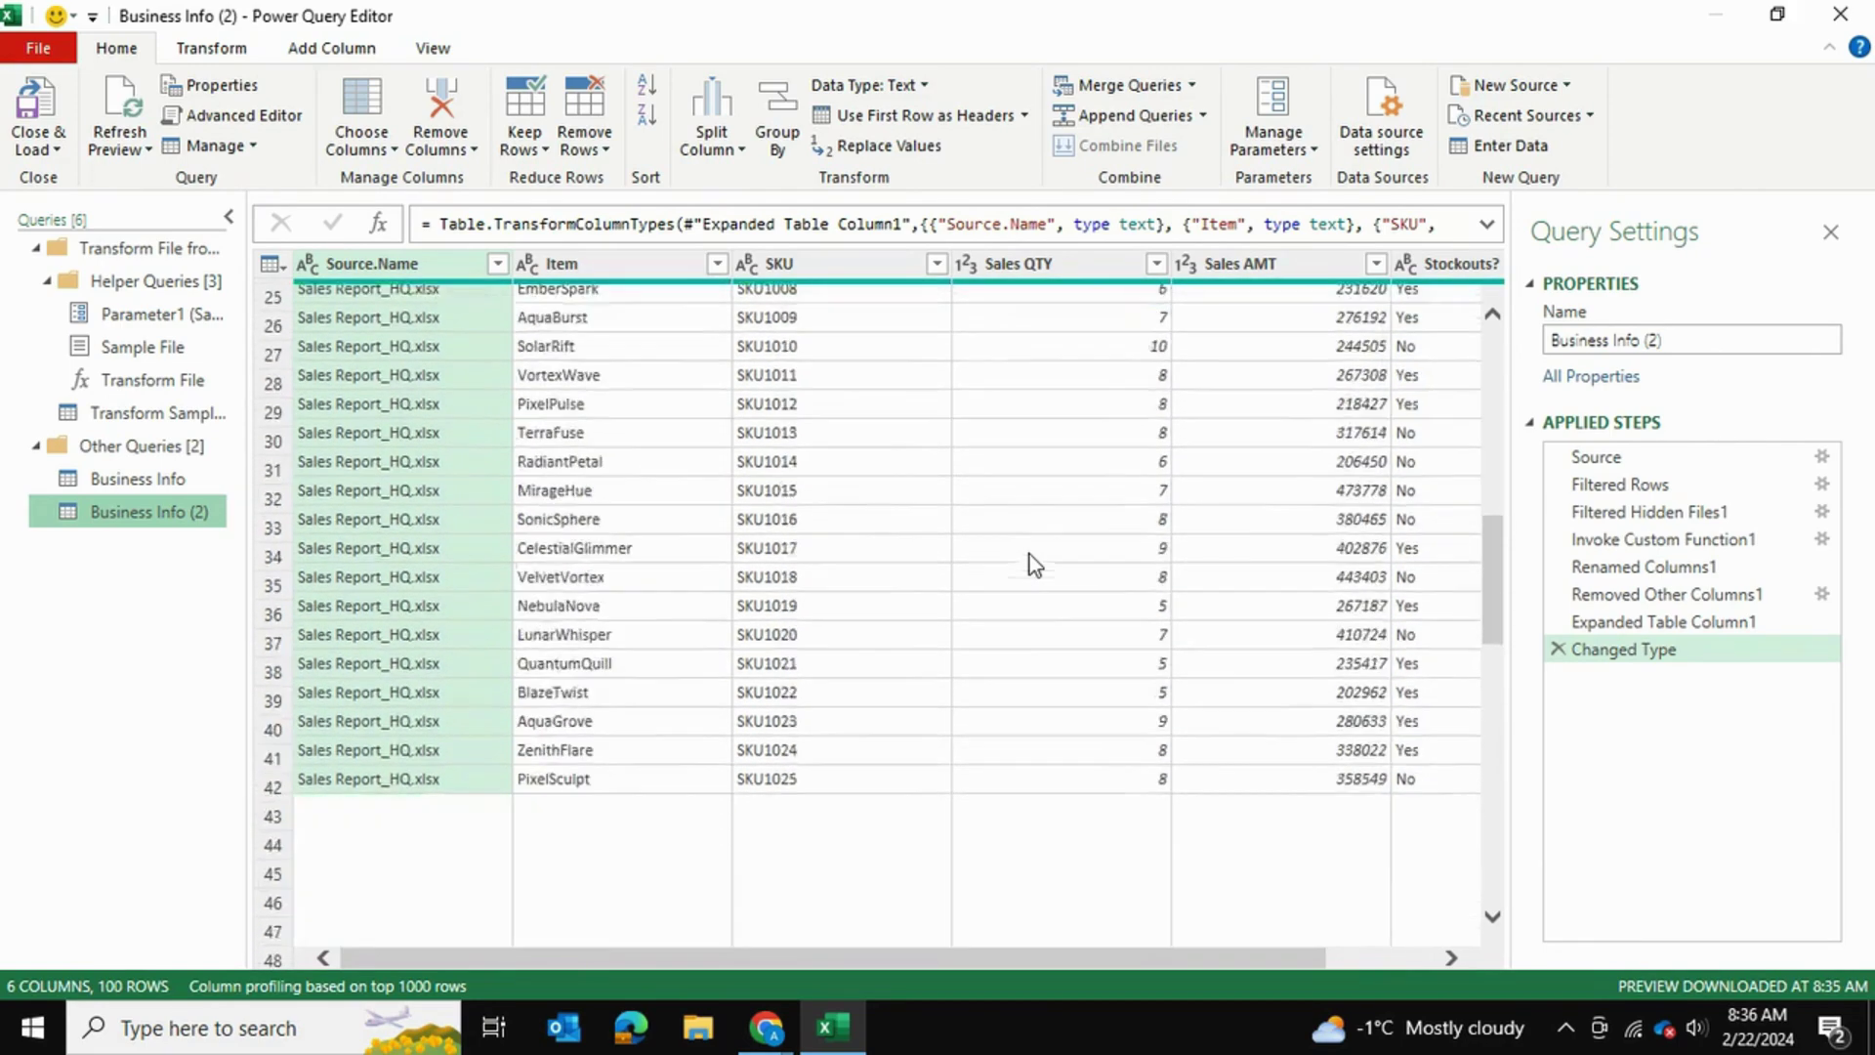
scroll(758, 616, down, 2)
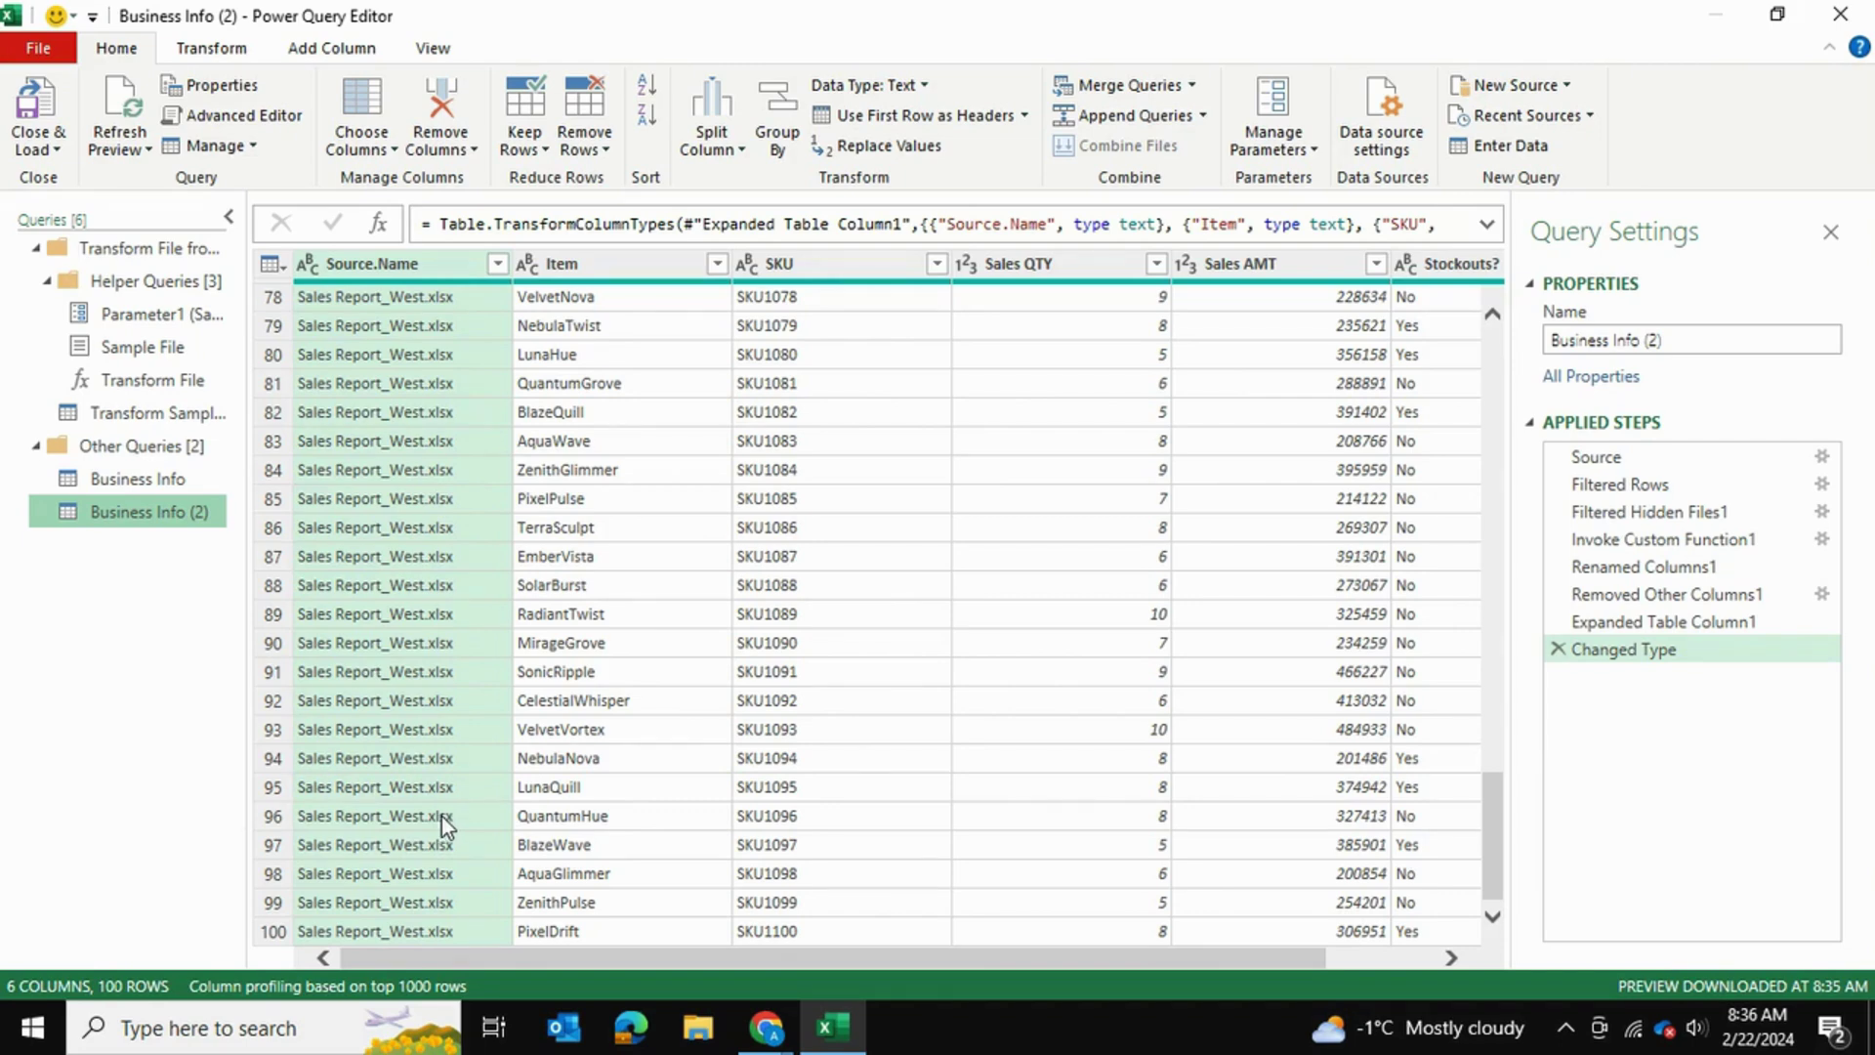
scroll(442, 816, up, 20)
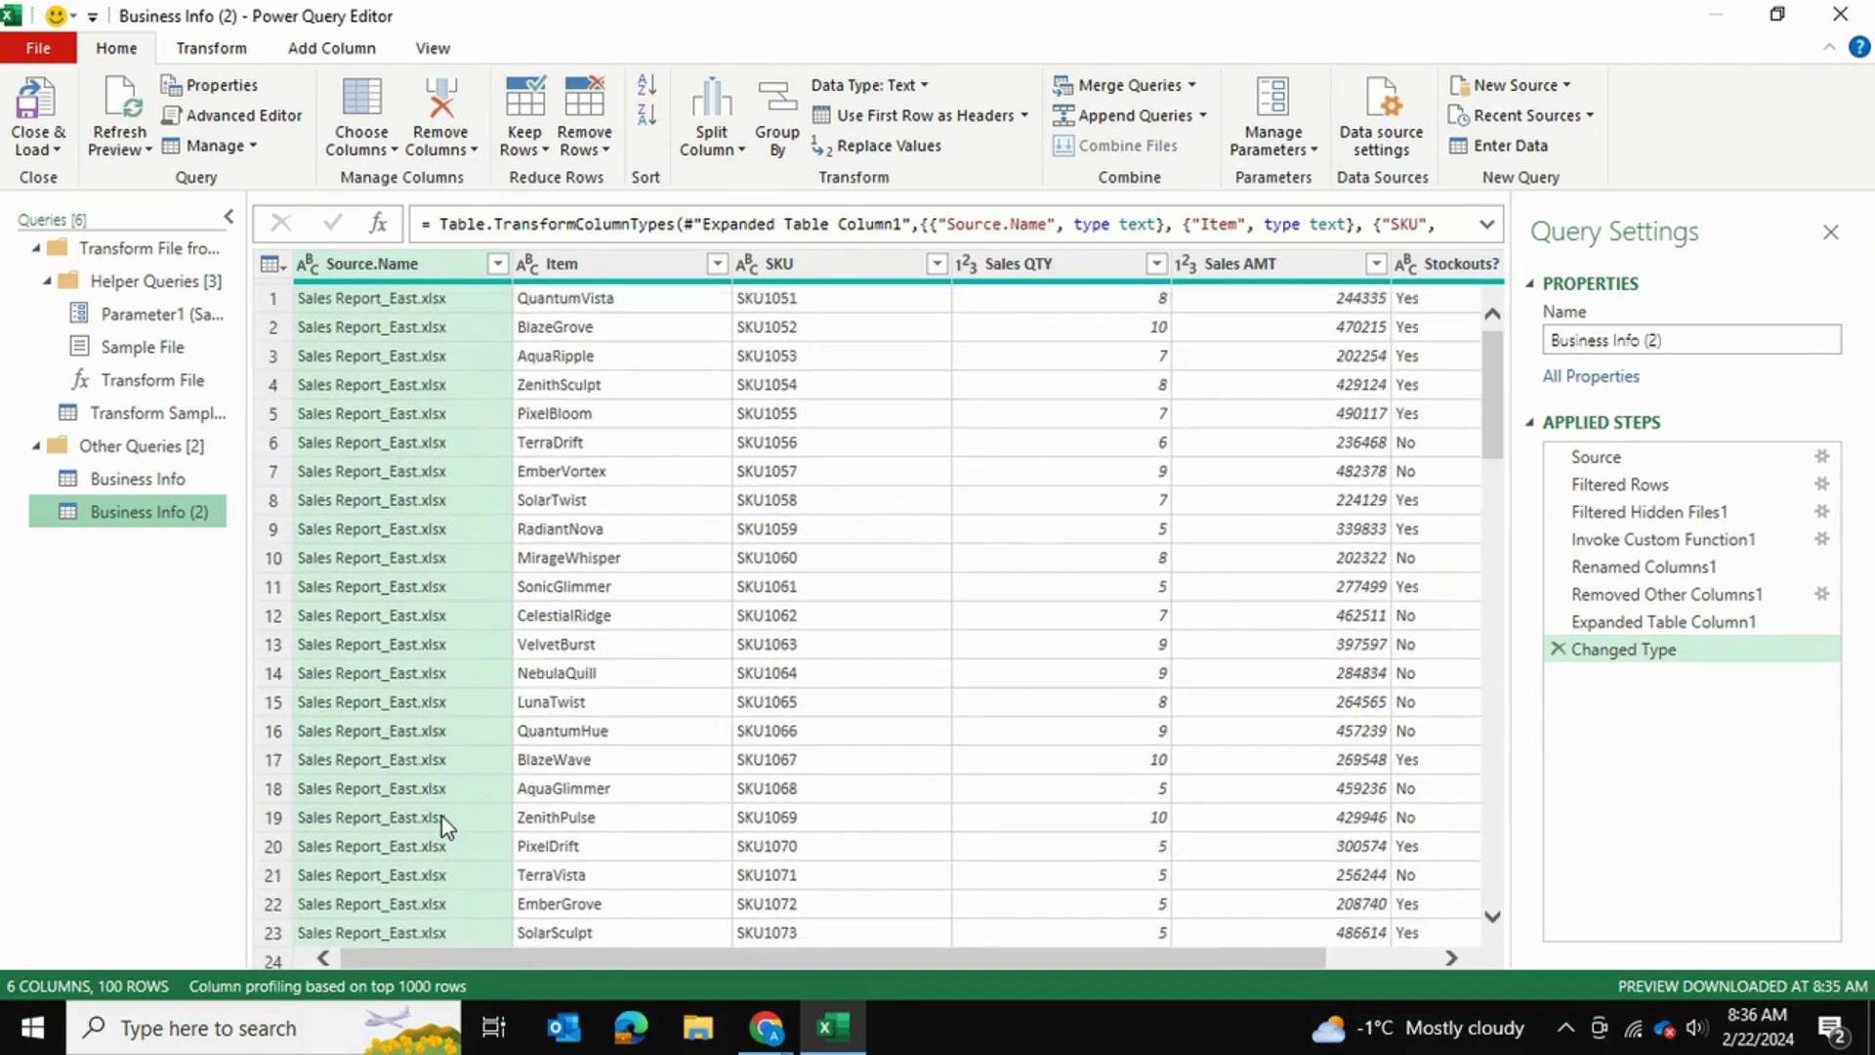
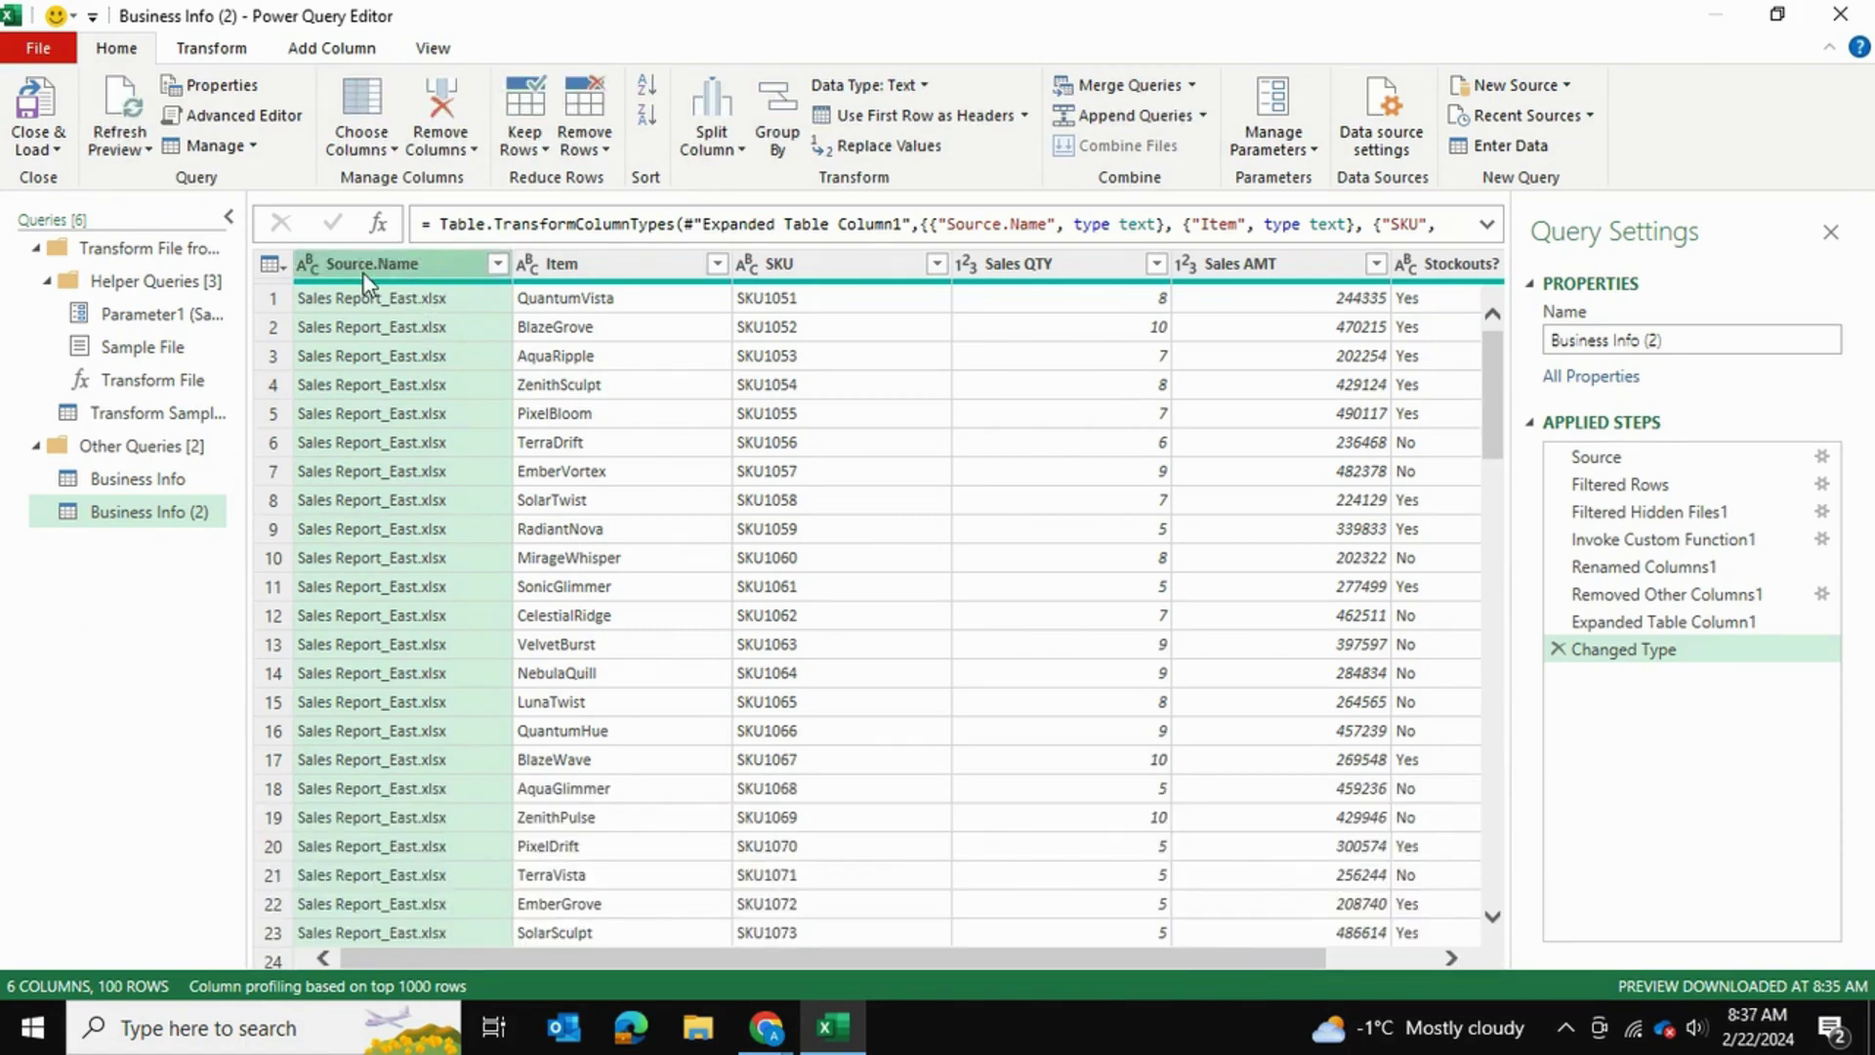
double_click(371, 266)
text(Region)
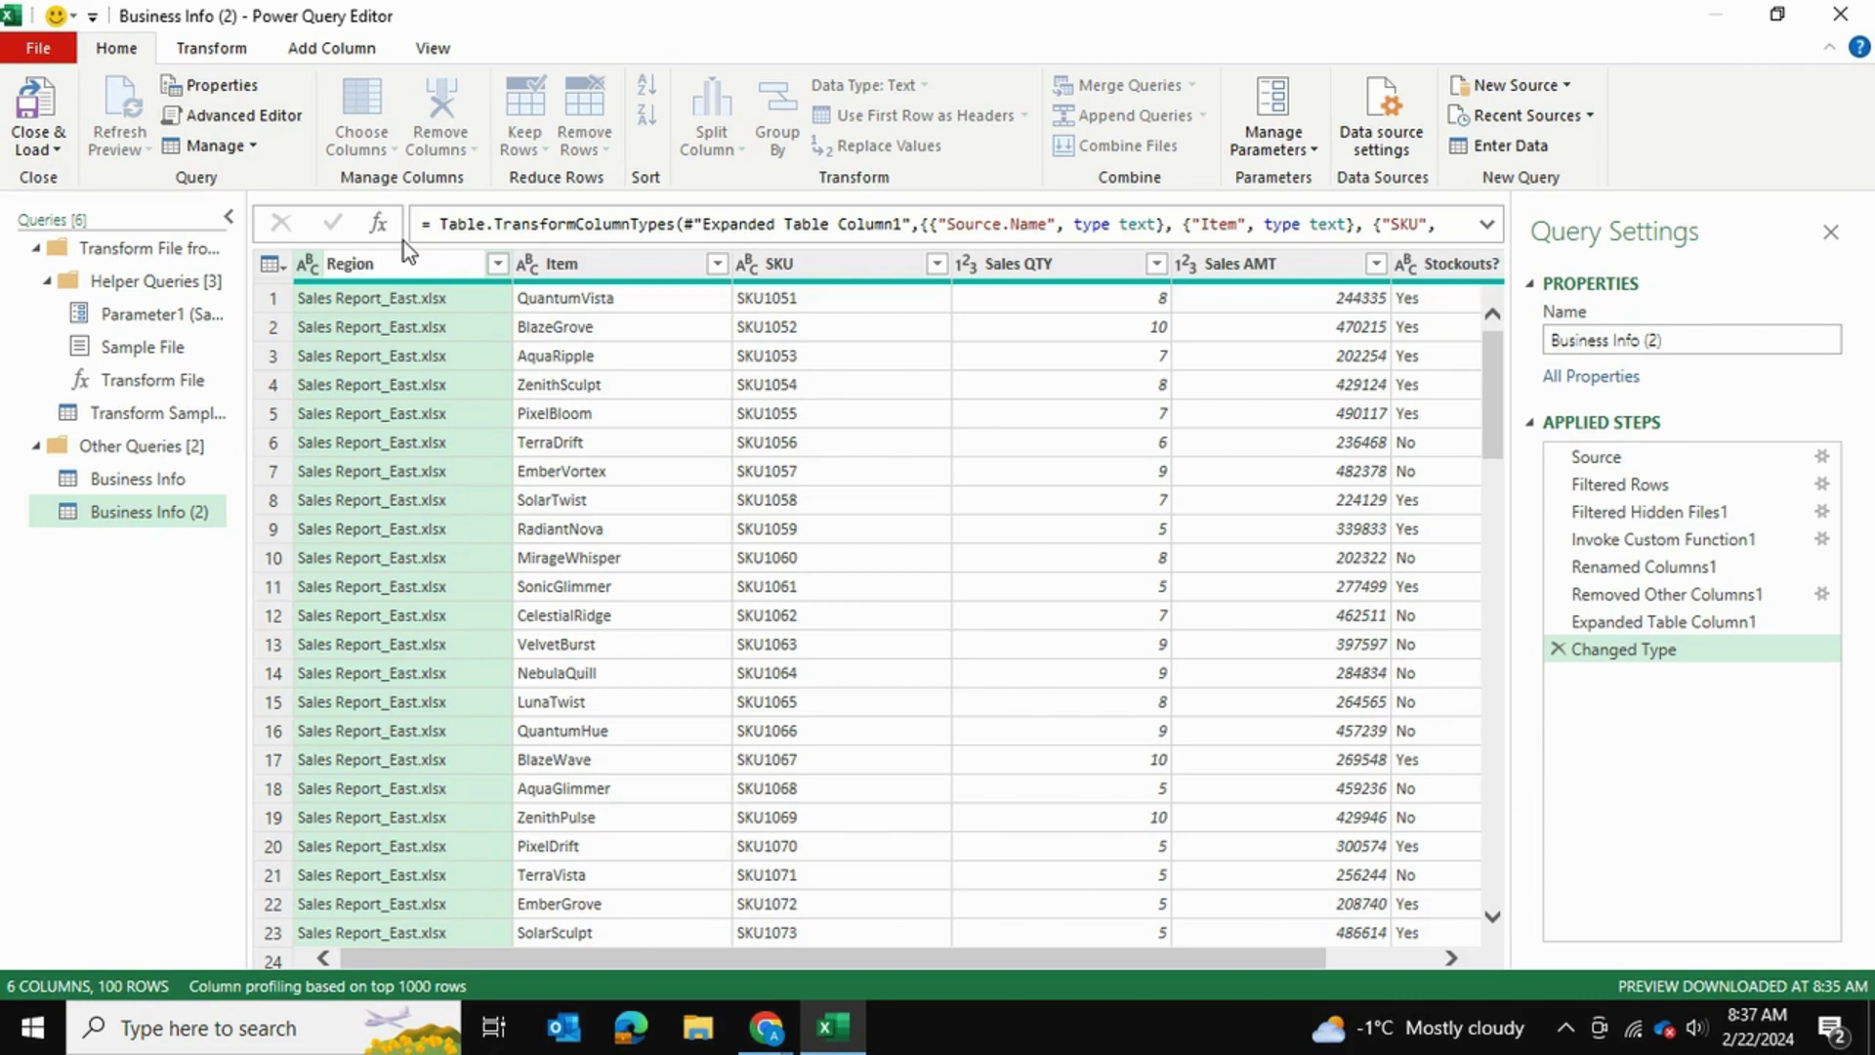
key(Return)
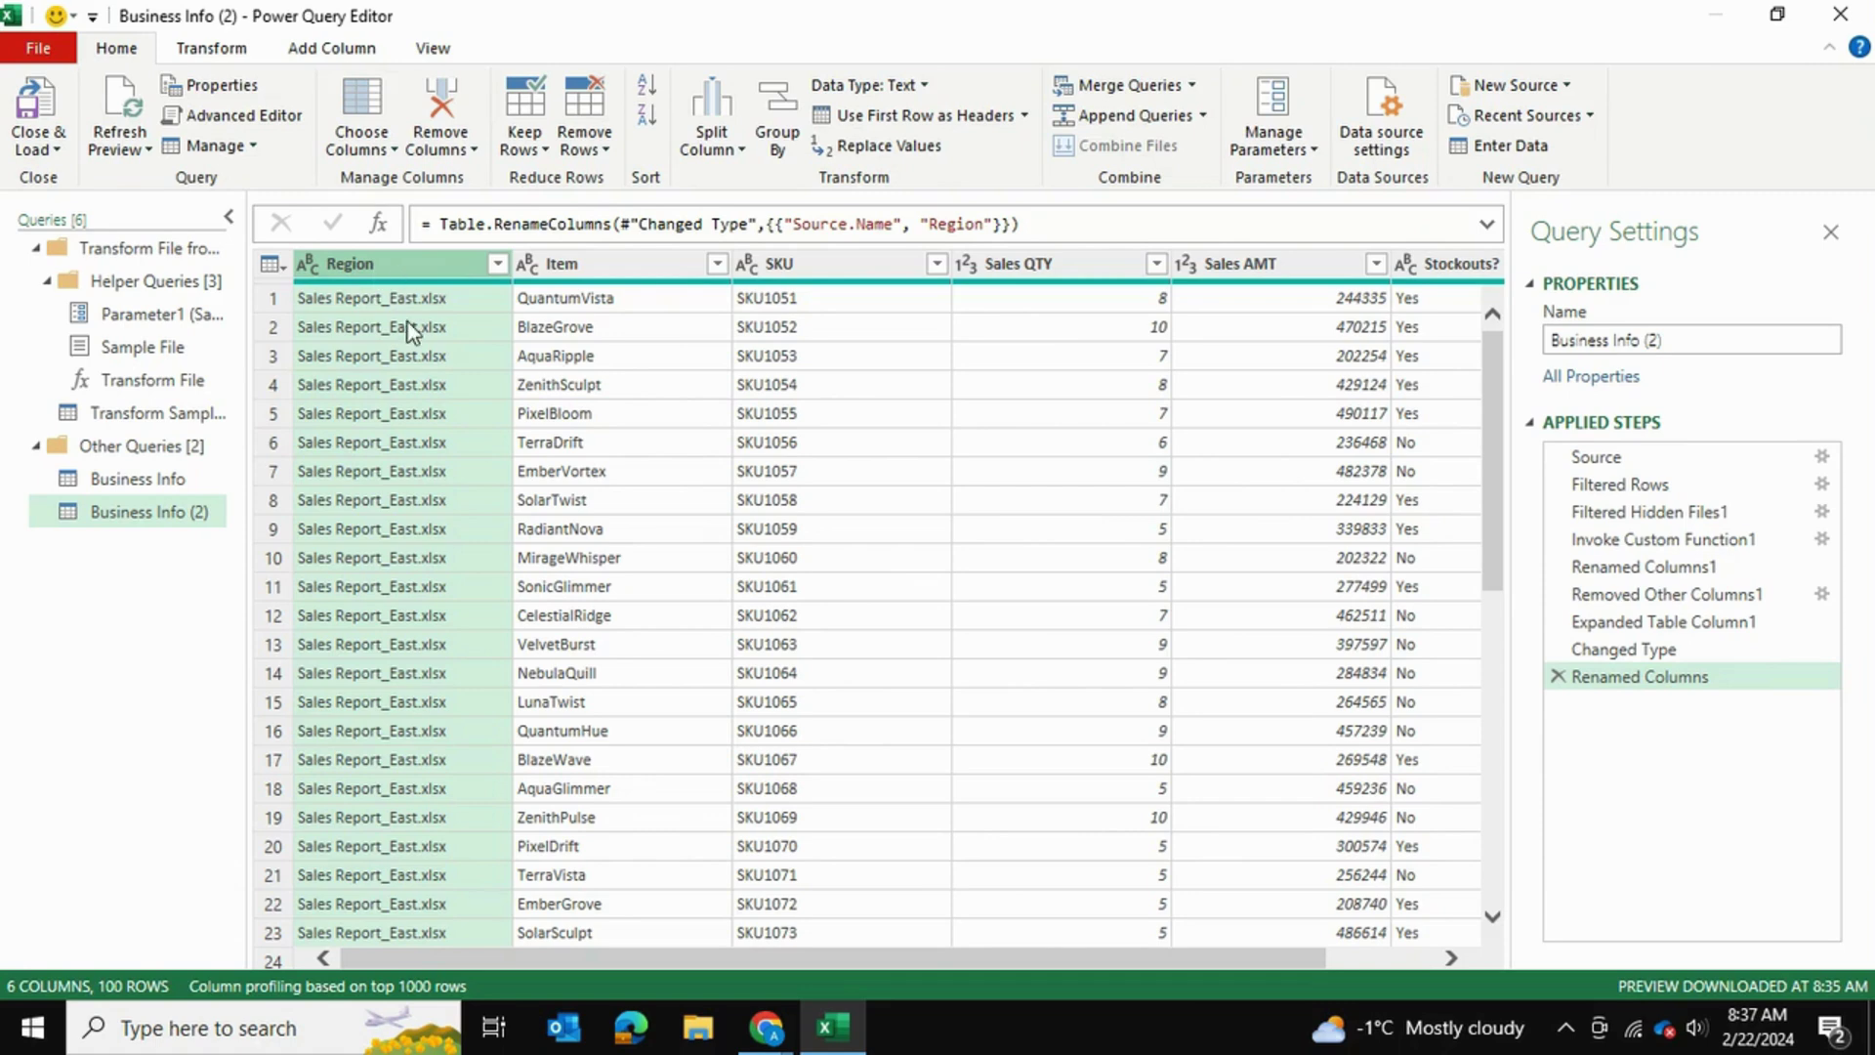
Extract the text before the "." delimiter in the Region column to strip the file extension
click(227, 54)
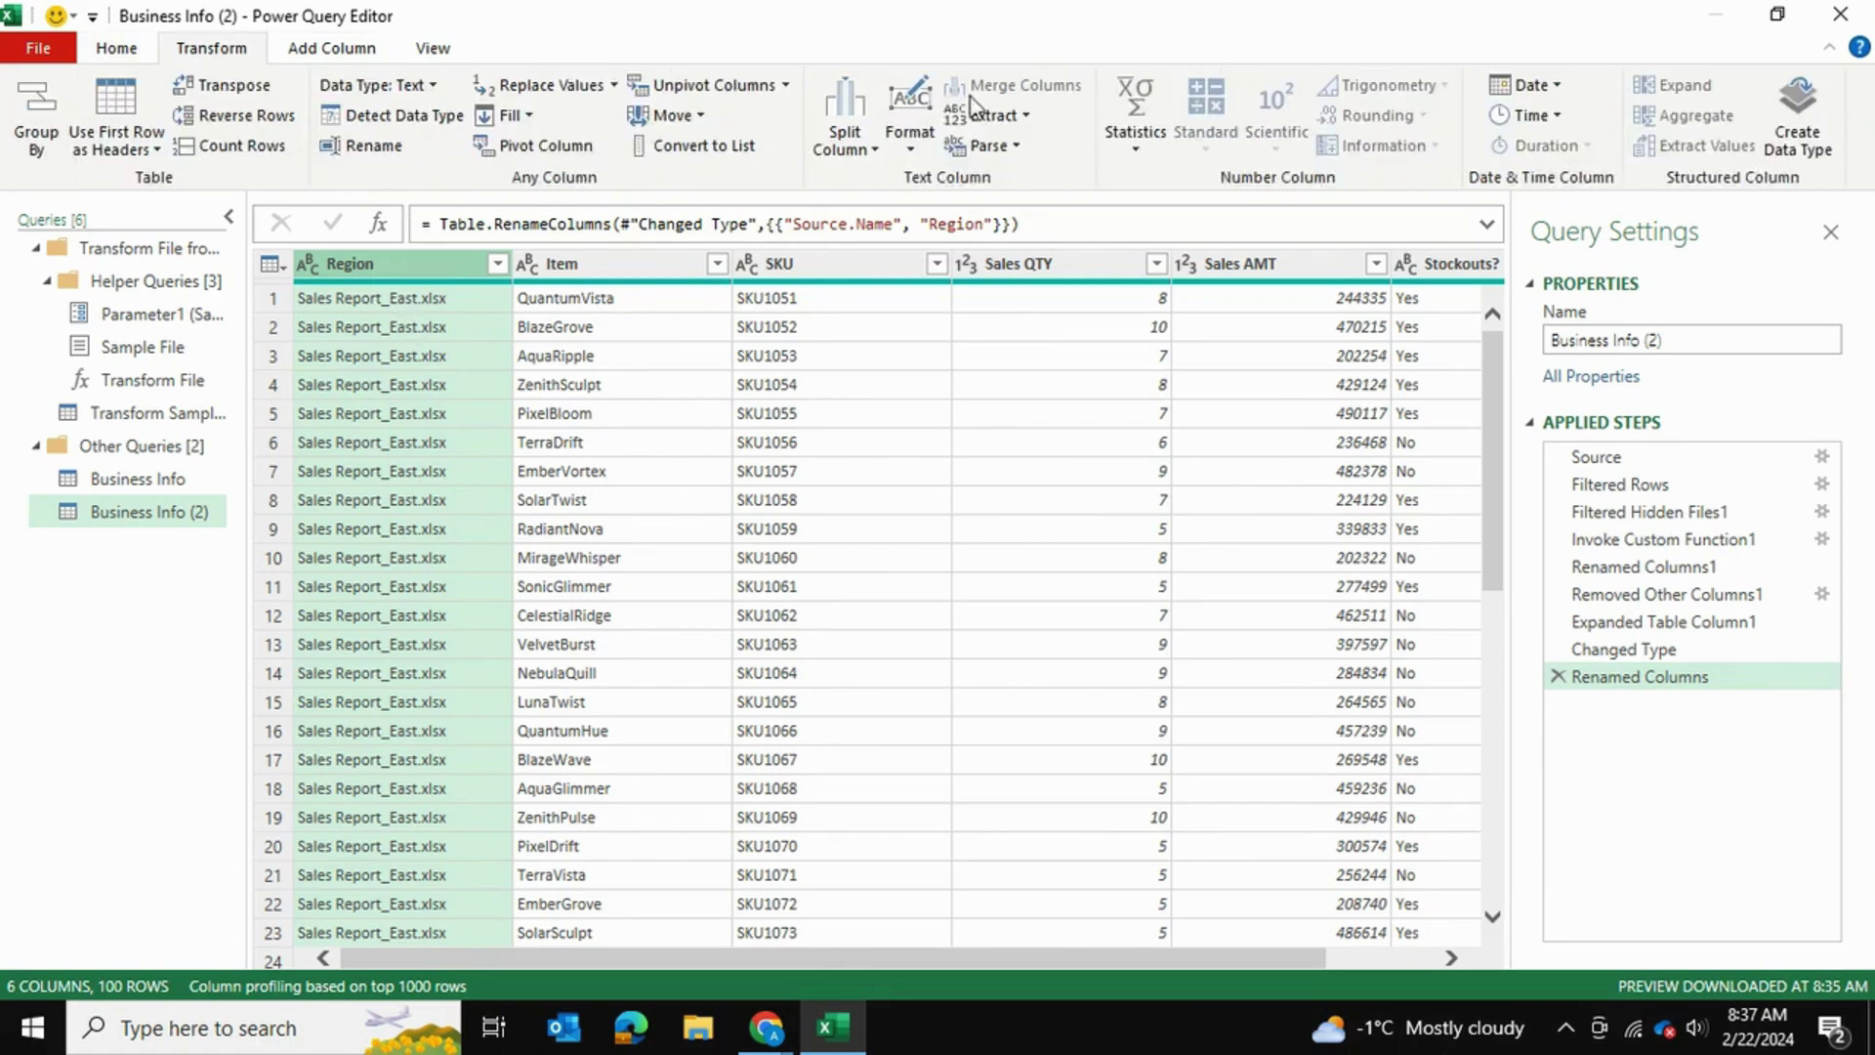
click(1019, 120)
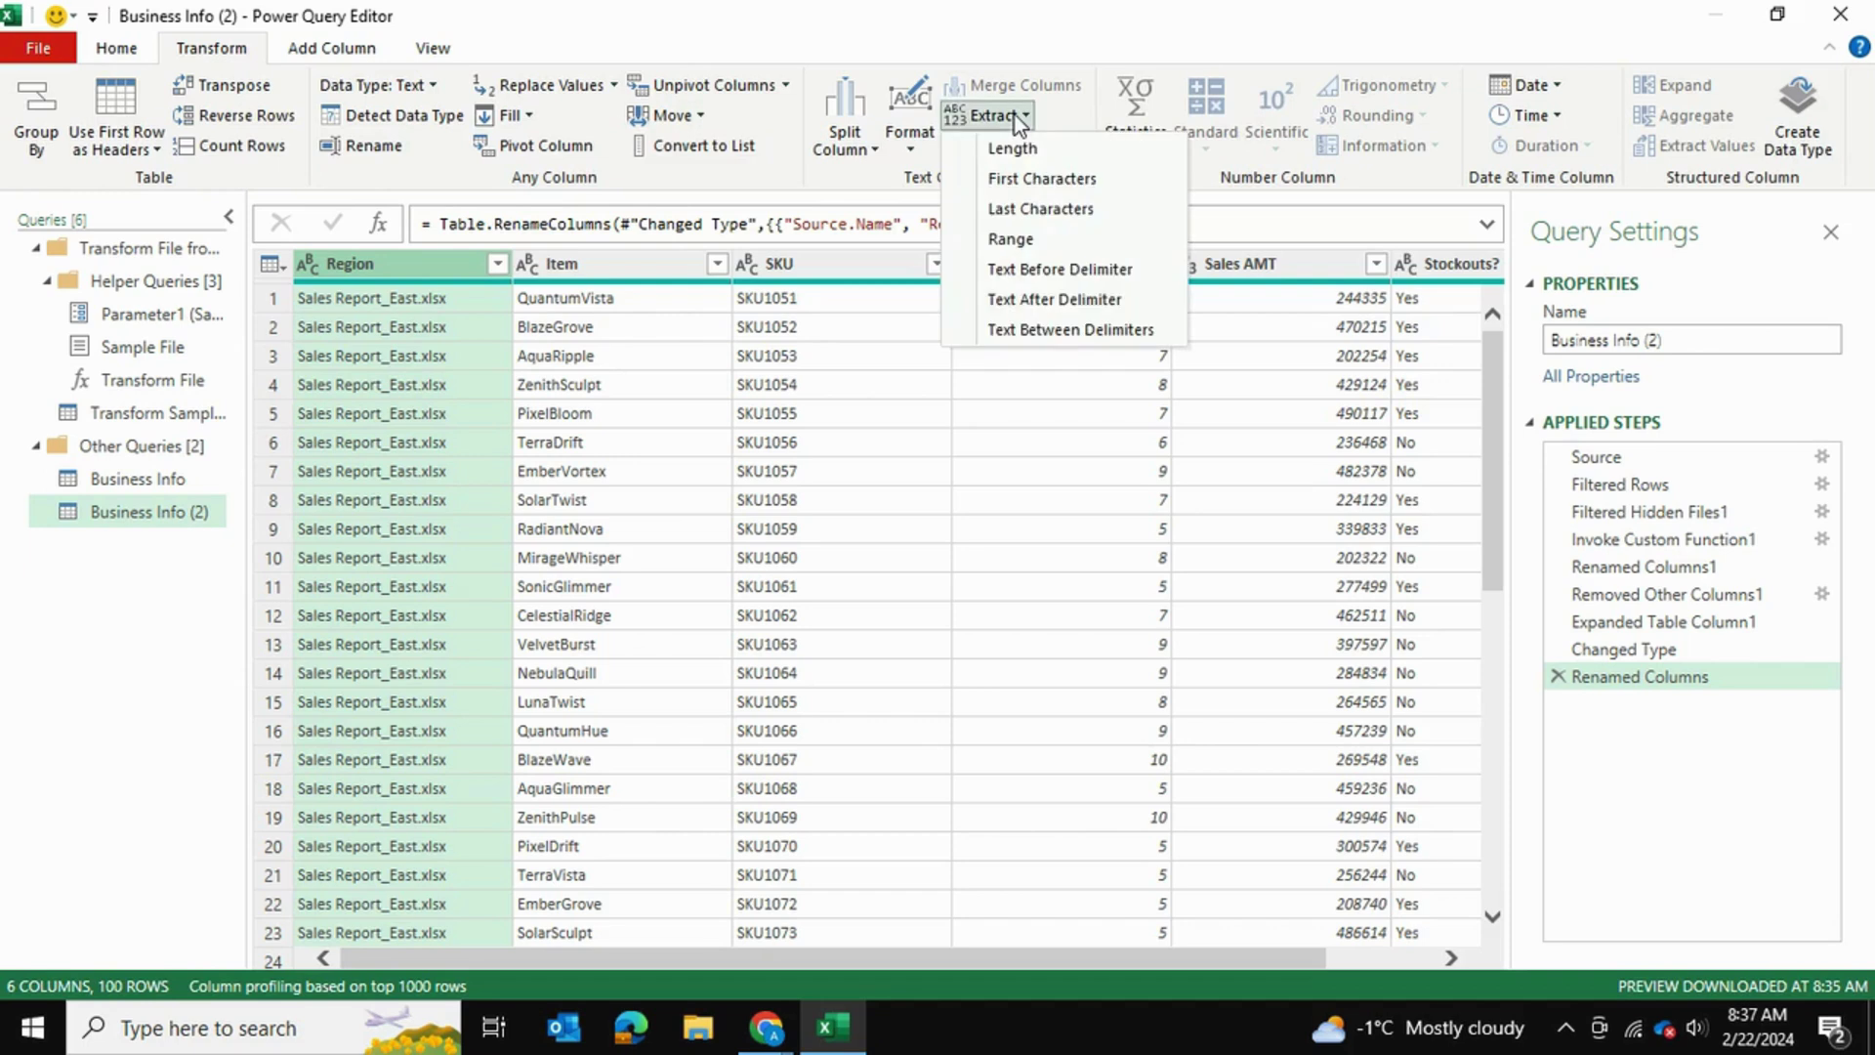
click(1053, 267)
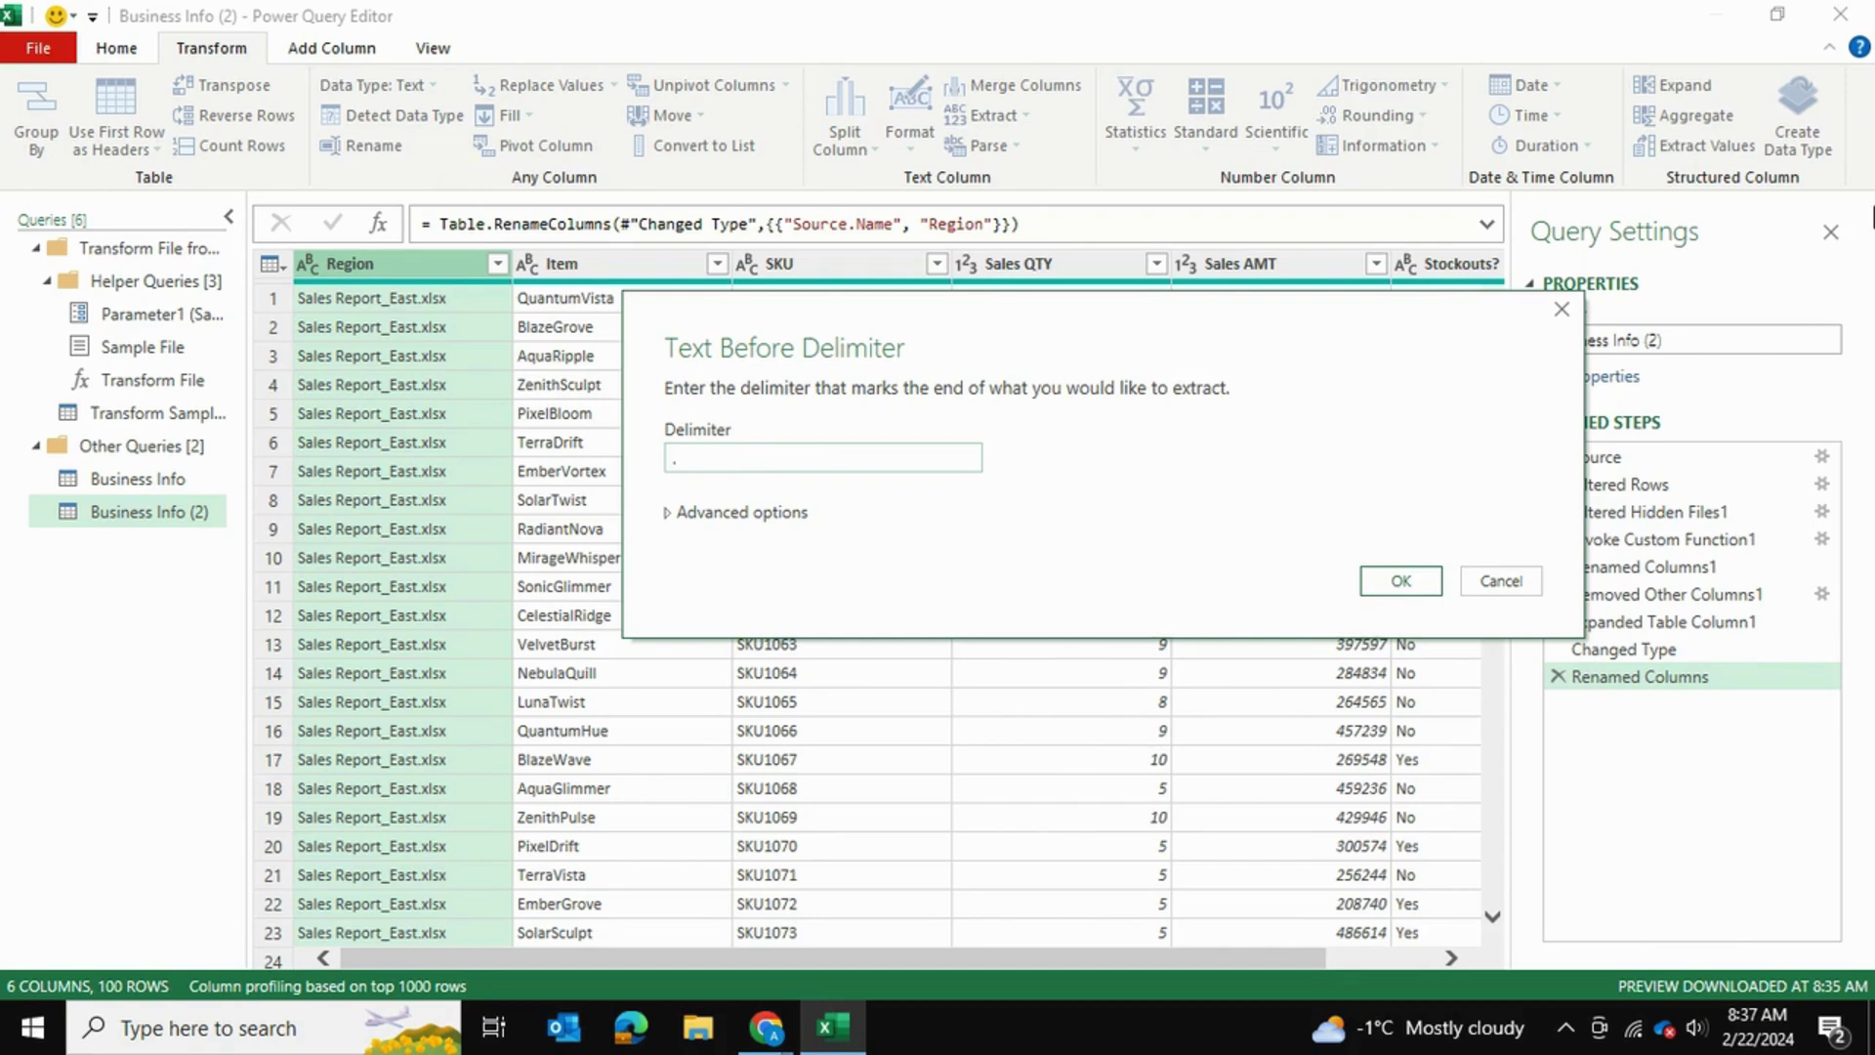
click(1398, 581)
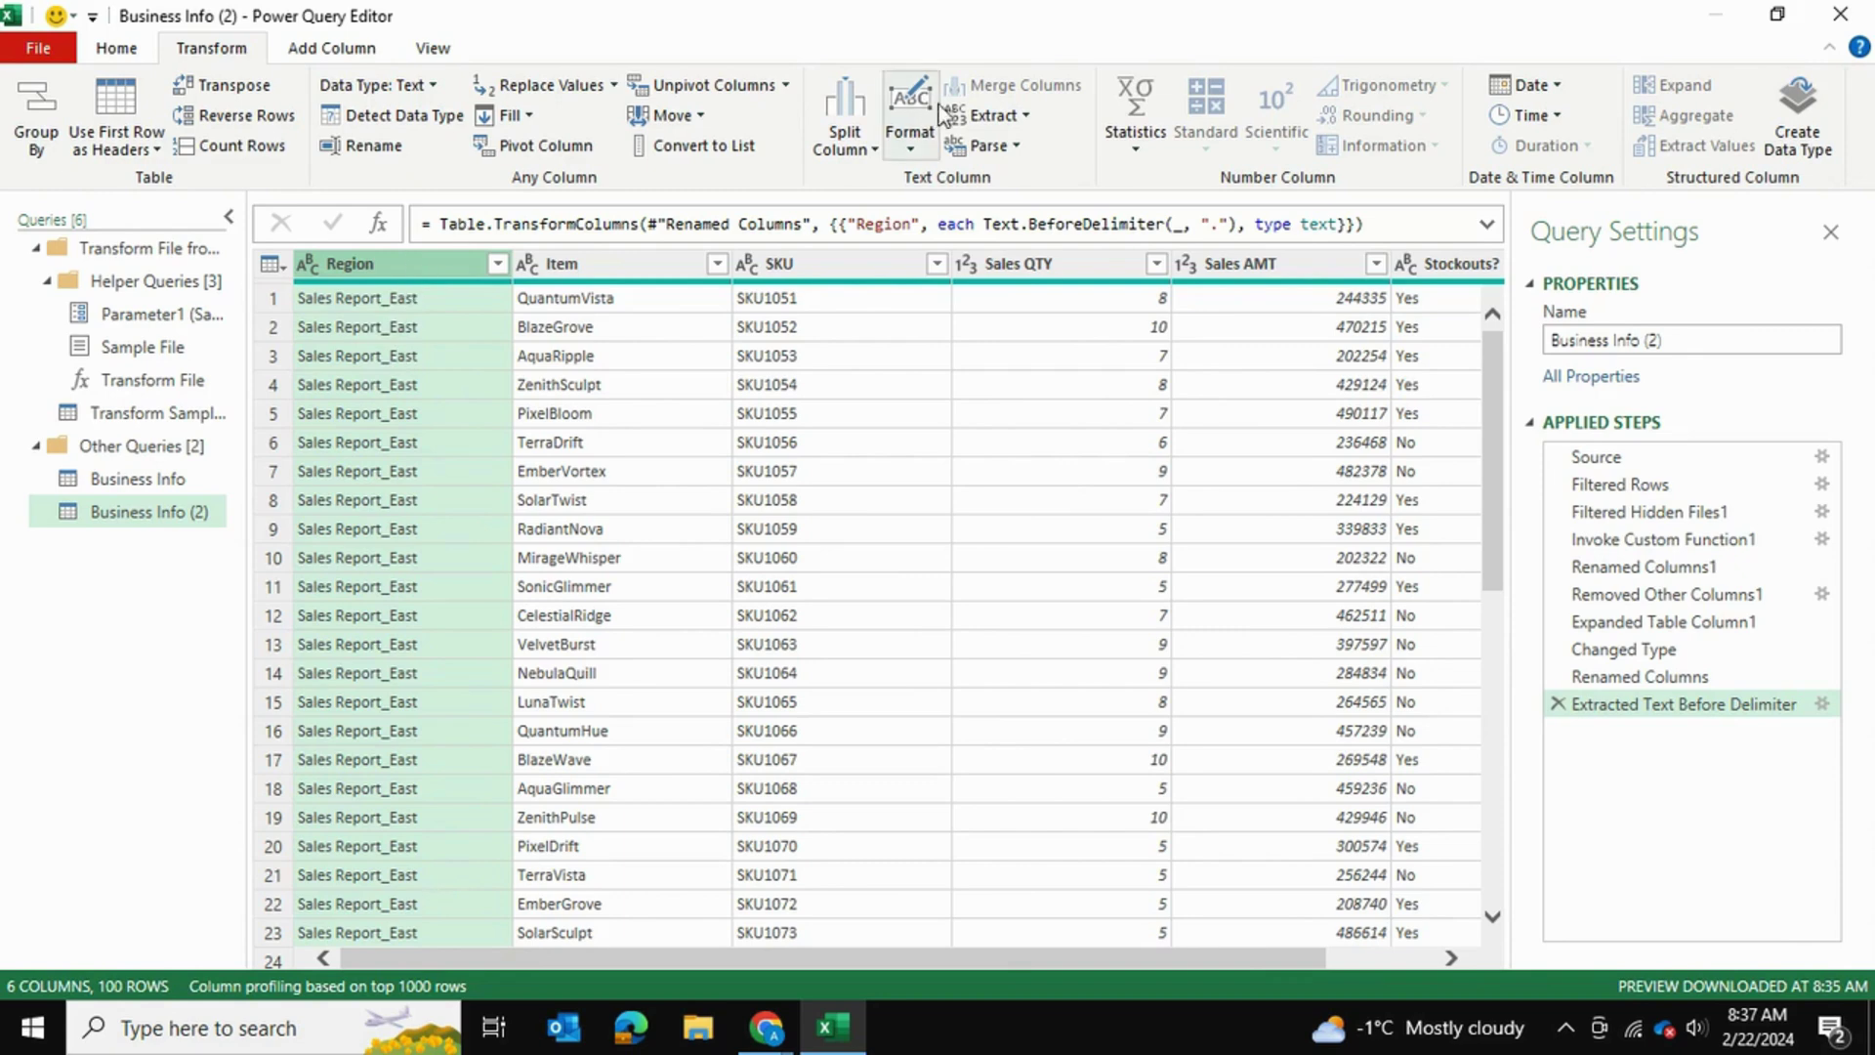
Extract the text after the "_" delimiter in the Region column so only the region names remain
click(1018, 116)
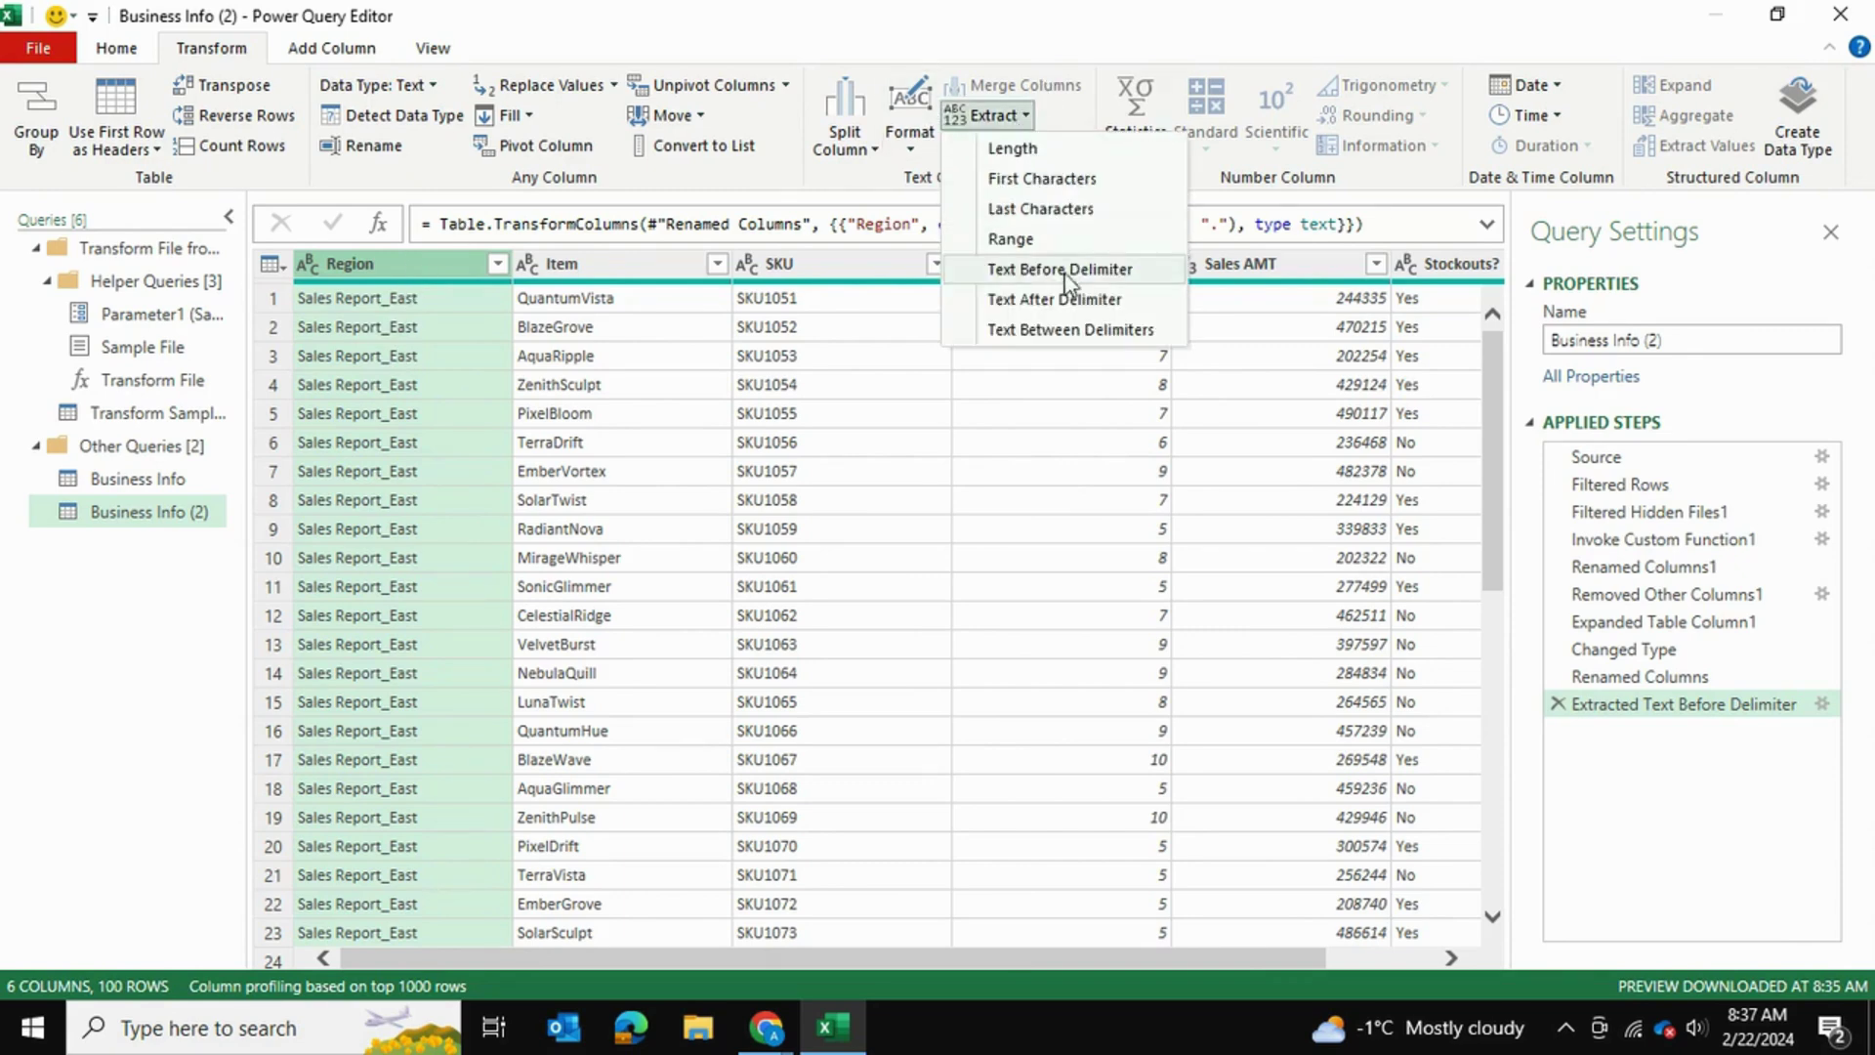
click(1035, 302)
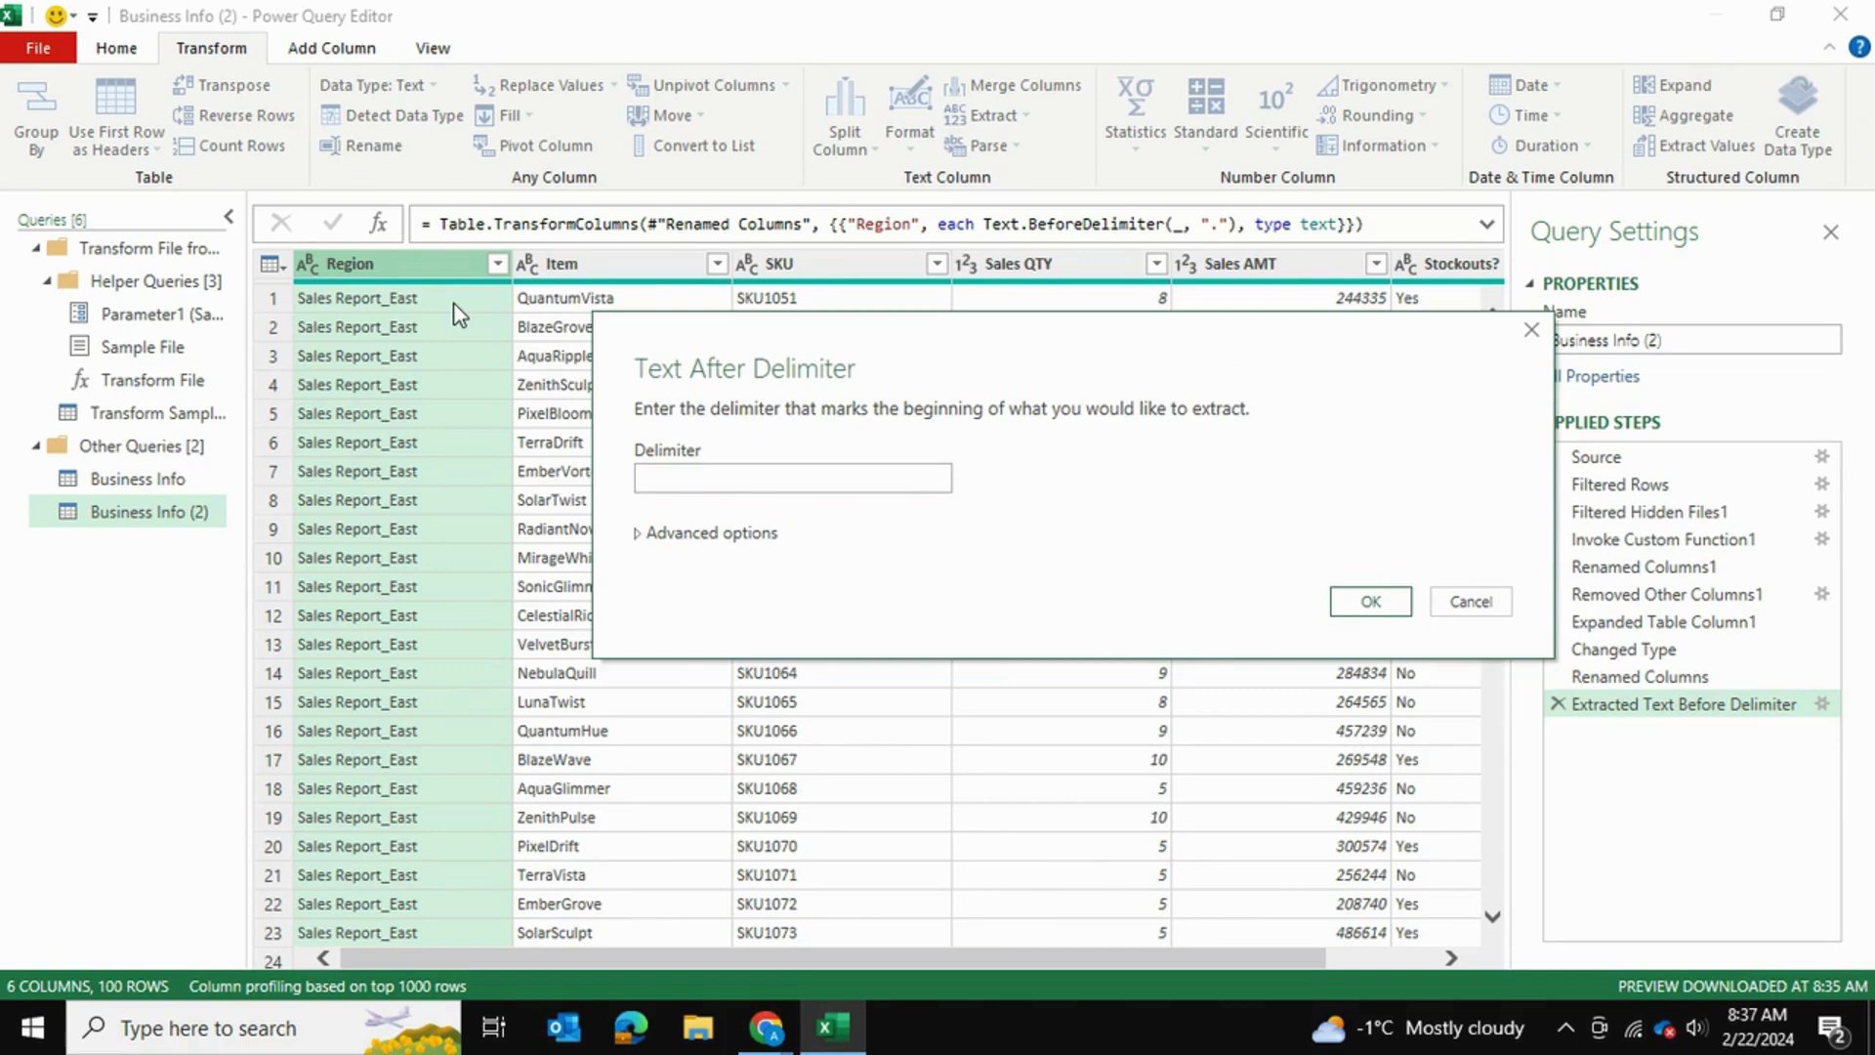
click(813, 493)
text(_)
click(1367, 601)
click(1265, 586)
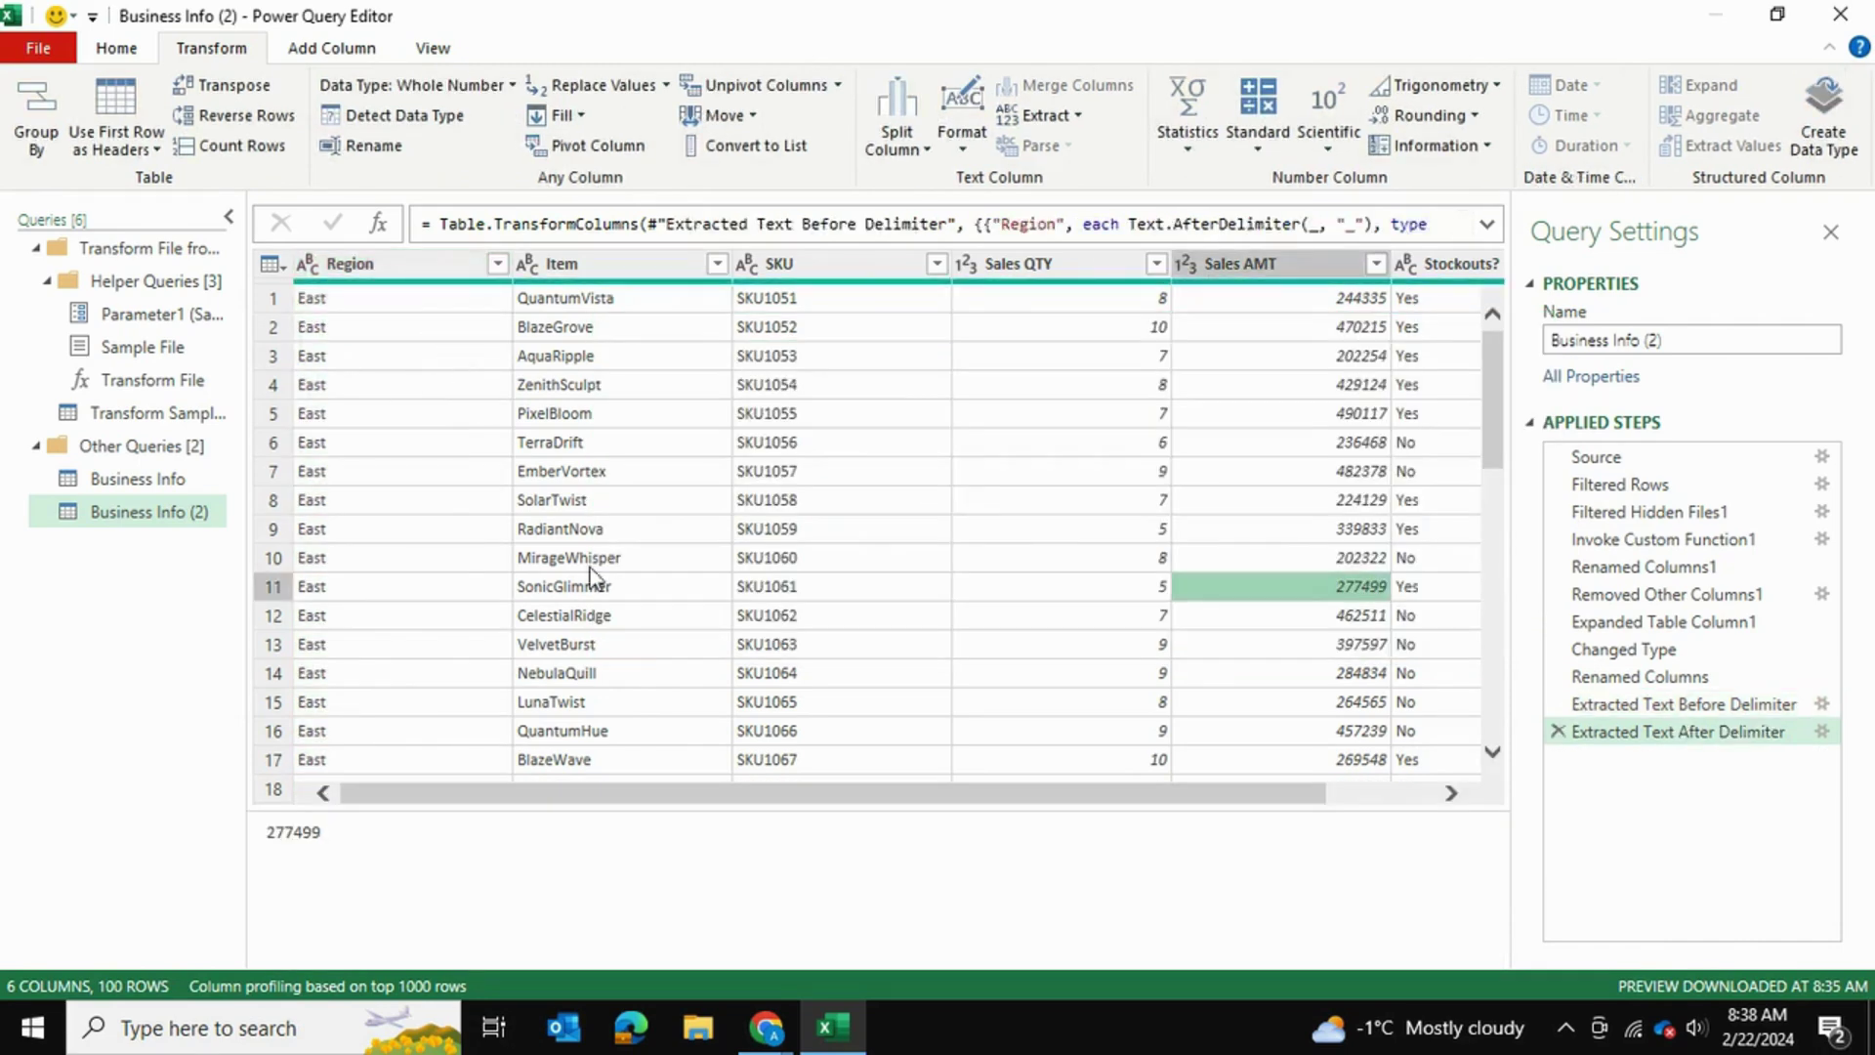
Check the Region values and load the query as a PivotTable Report in the existing worksheet at cell A1
scroll(426, 547, down, 11)
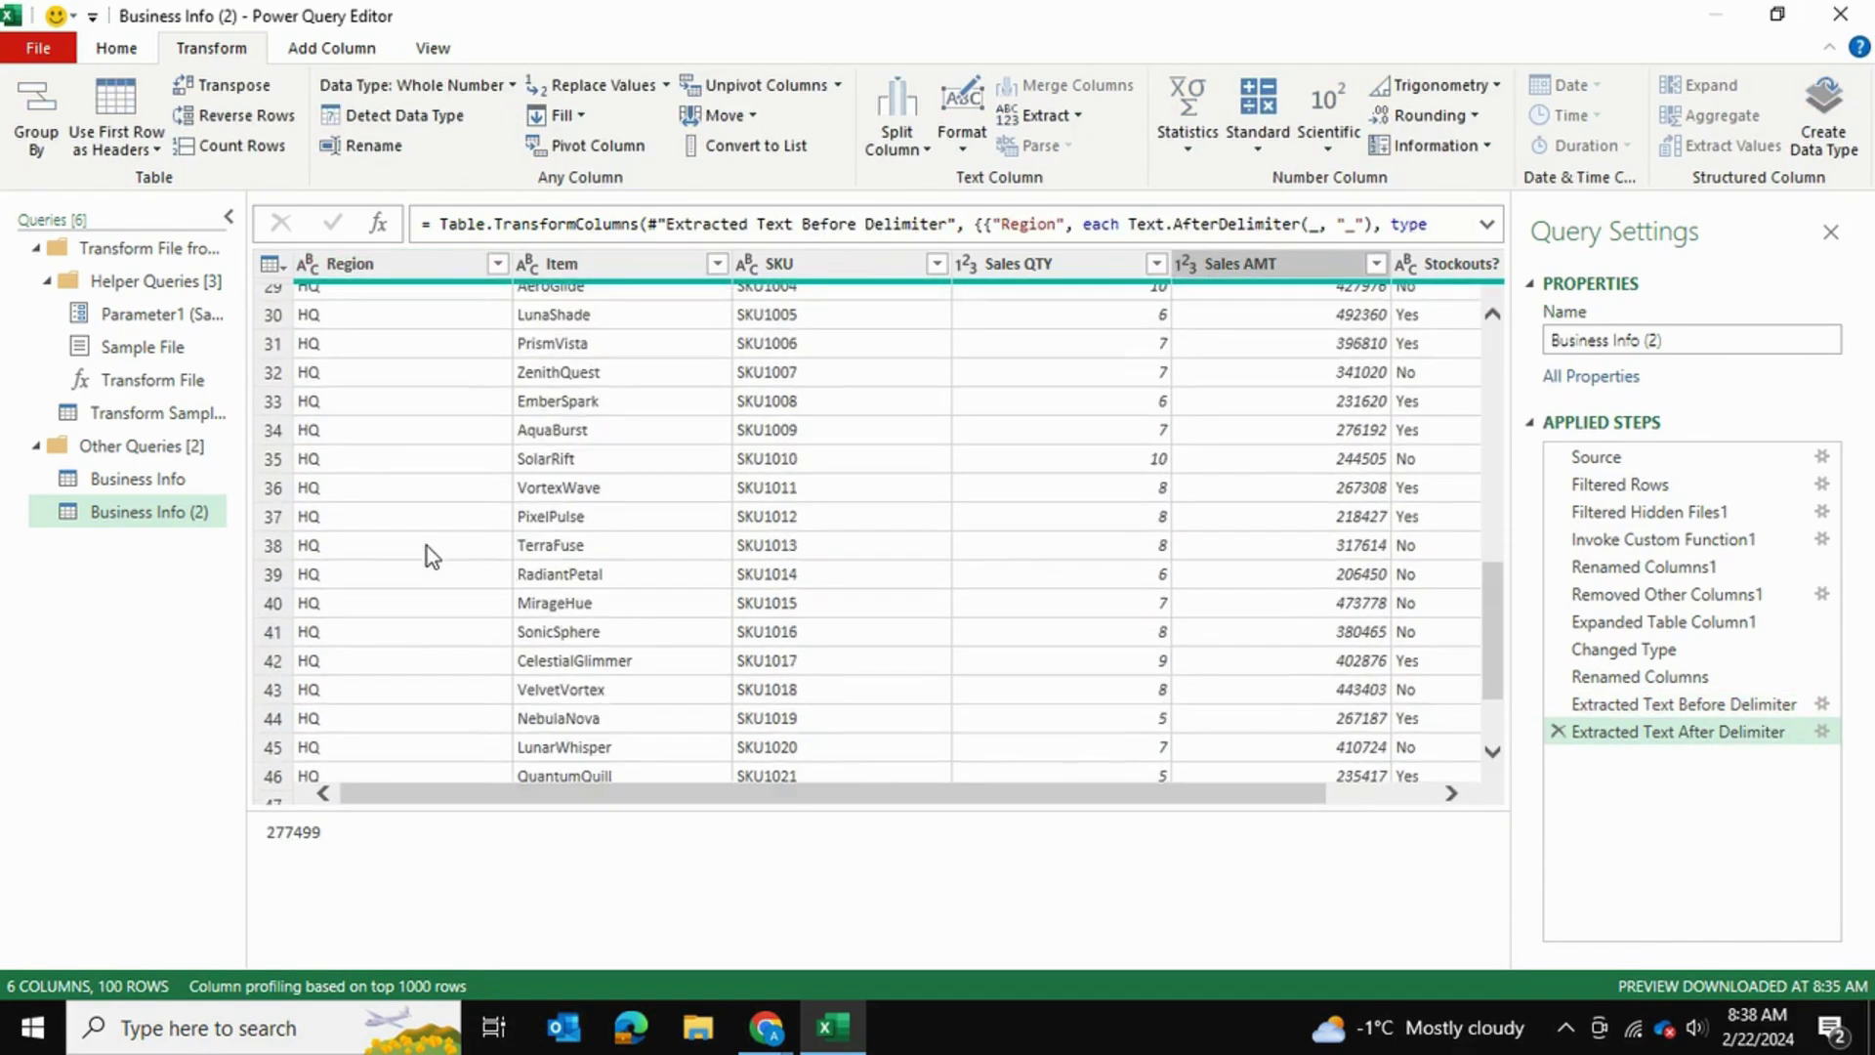
scroll(426, 547, up, 11)
drag(900, 795, 461, 795)
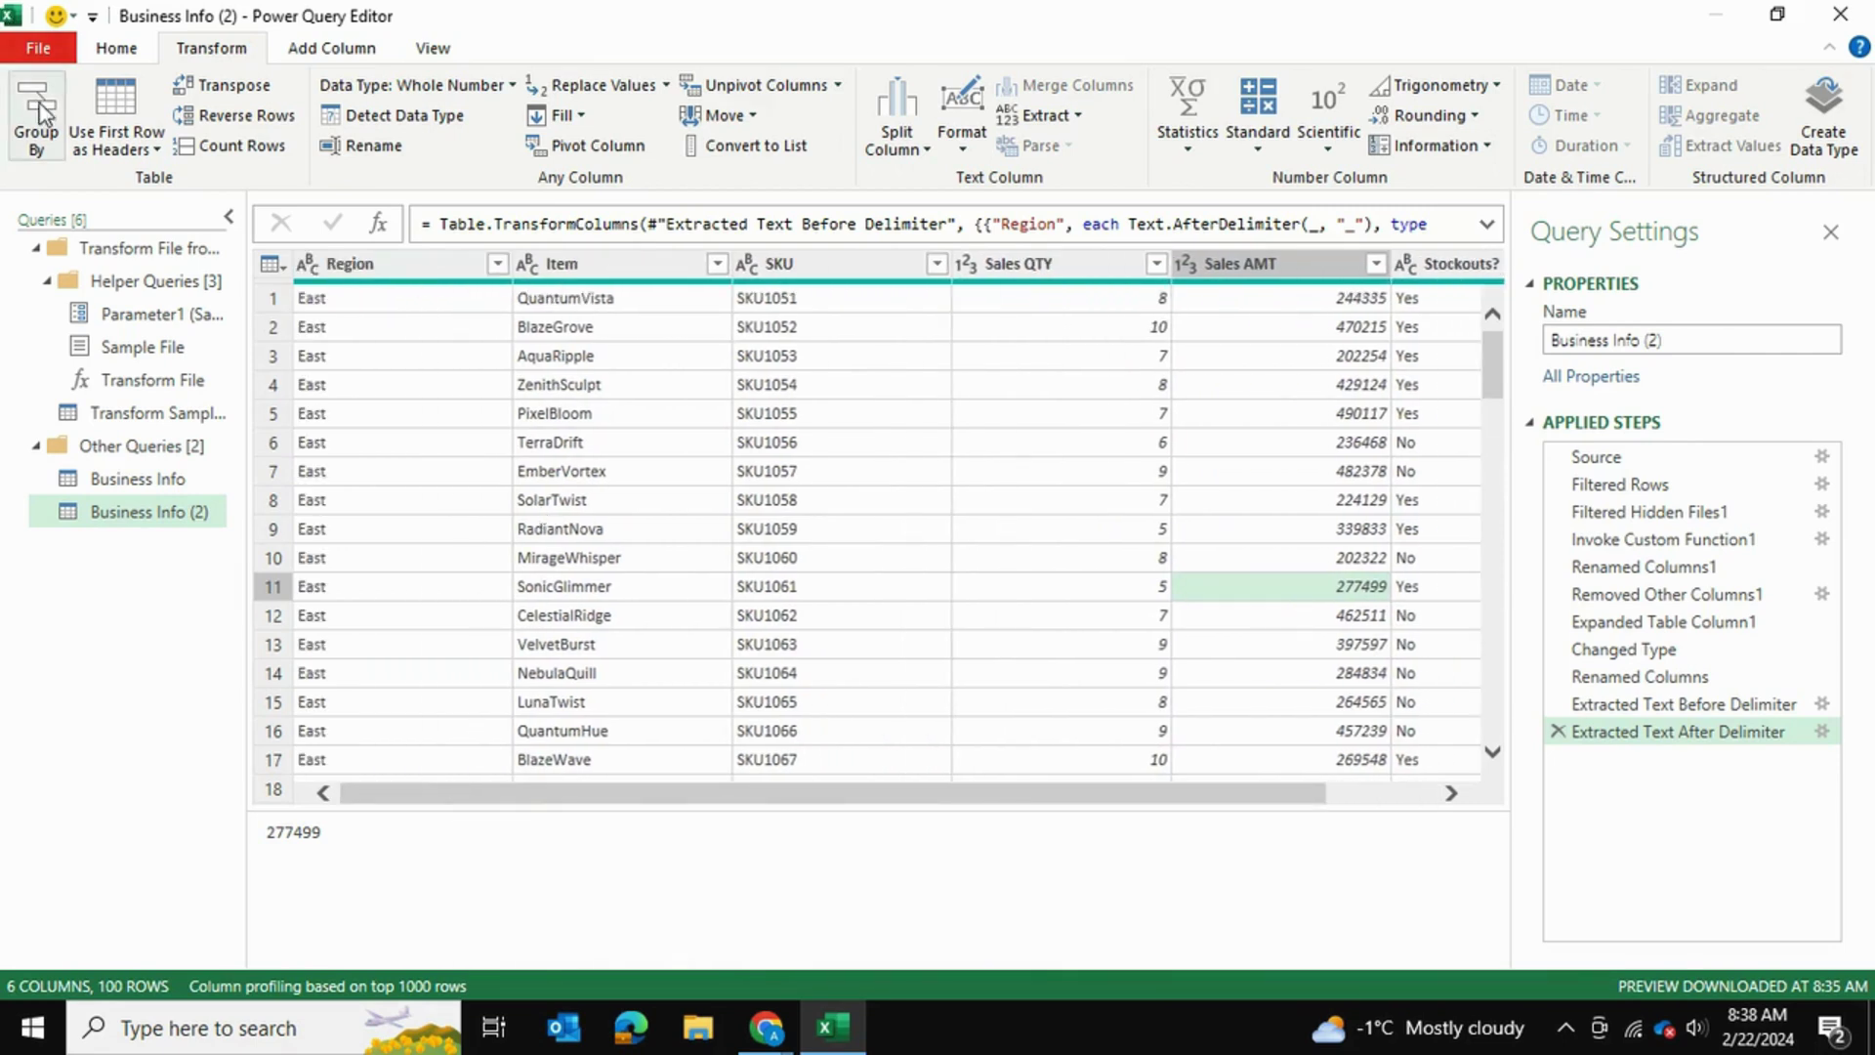
click(119, 49)
click(51, 154)
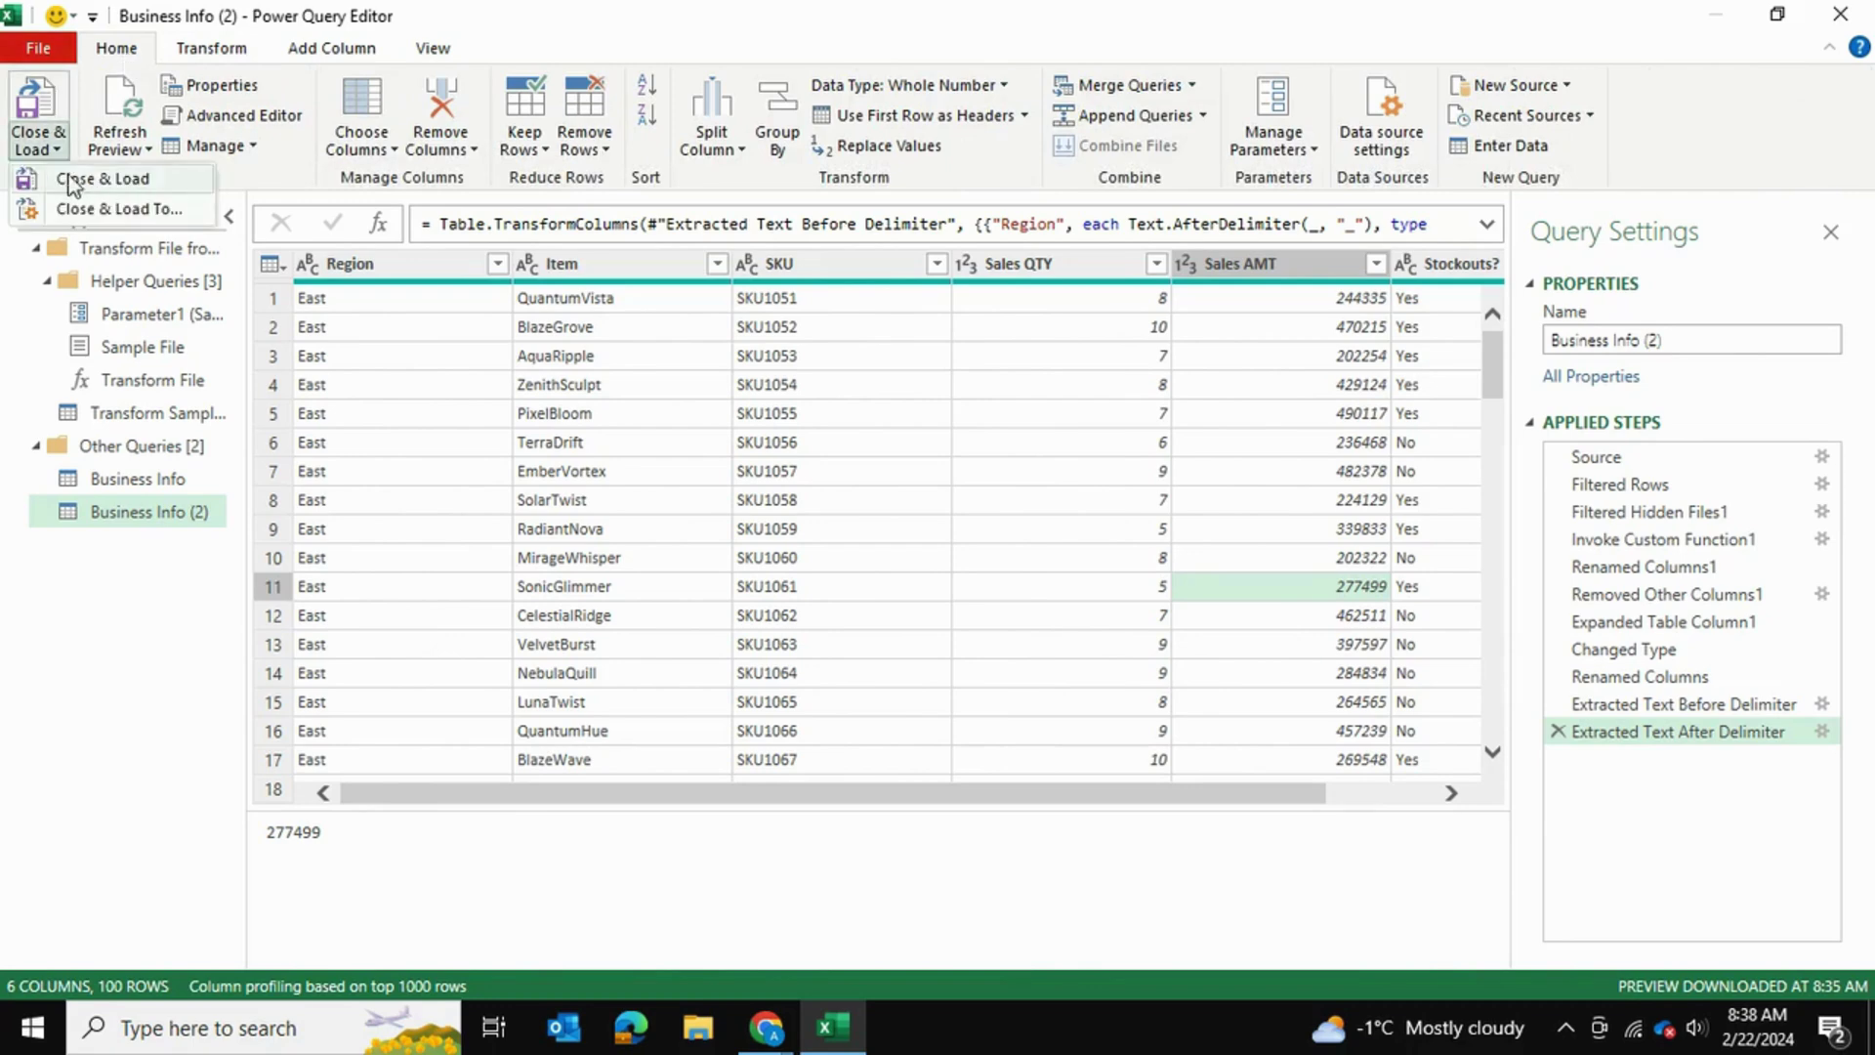
click(136, 211)
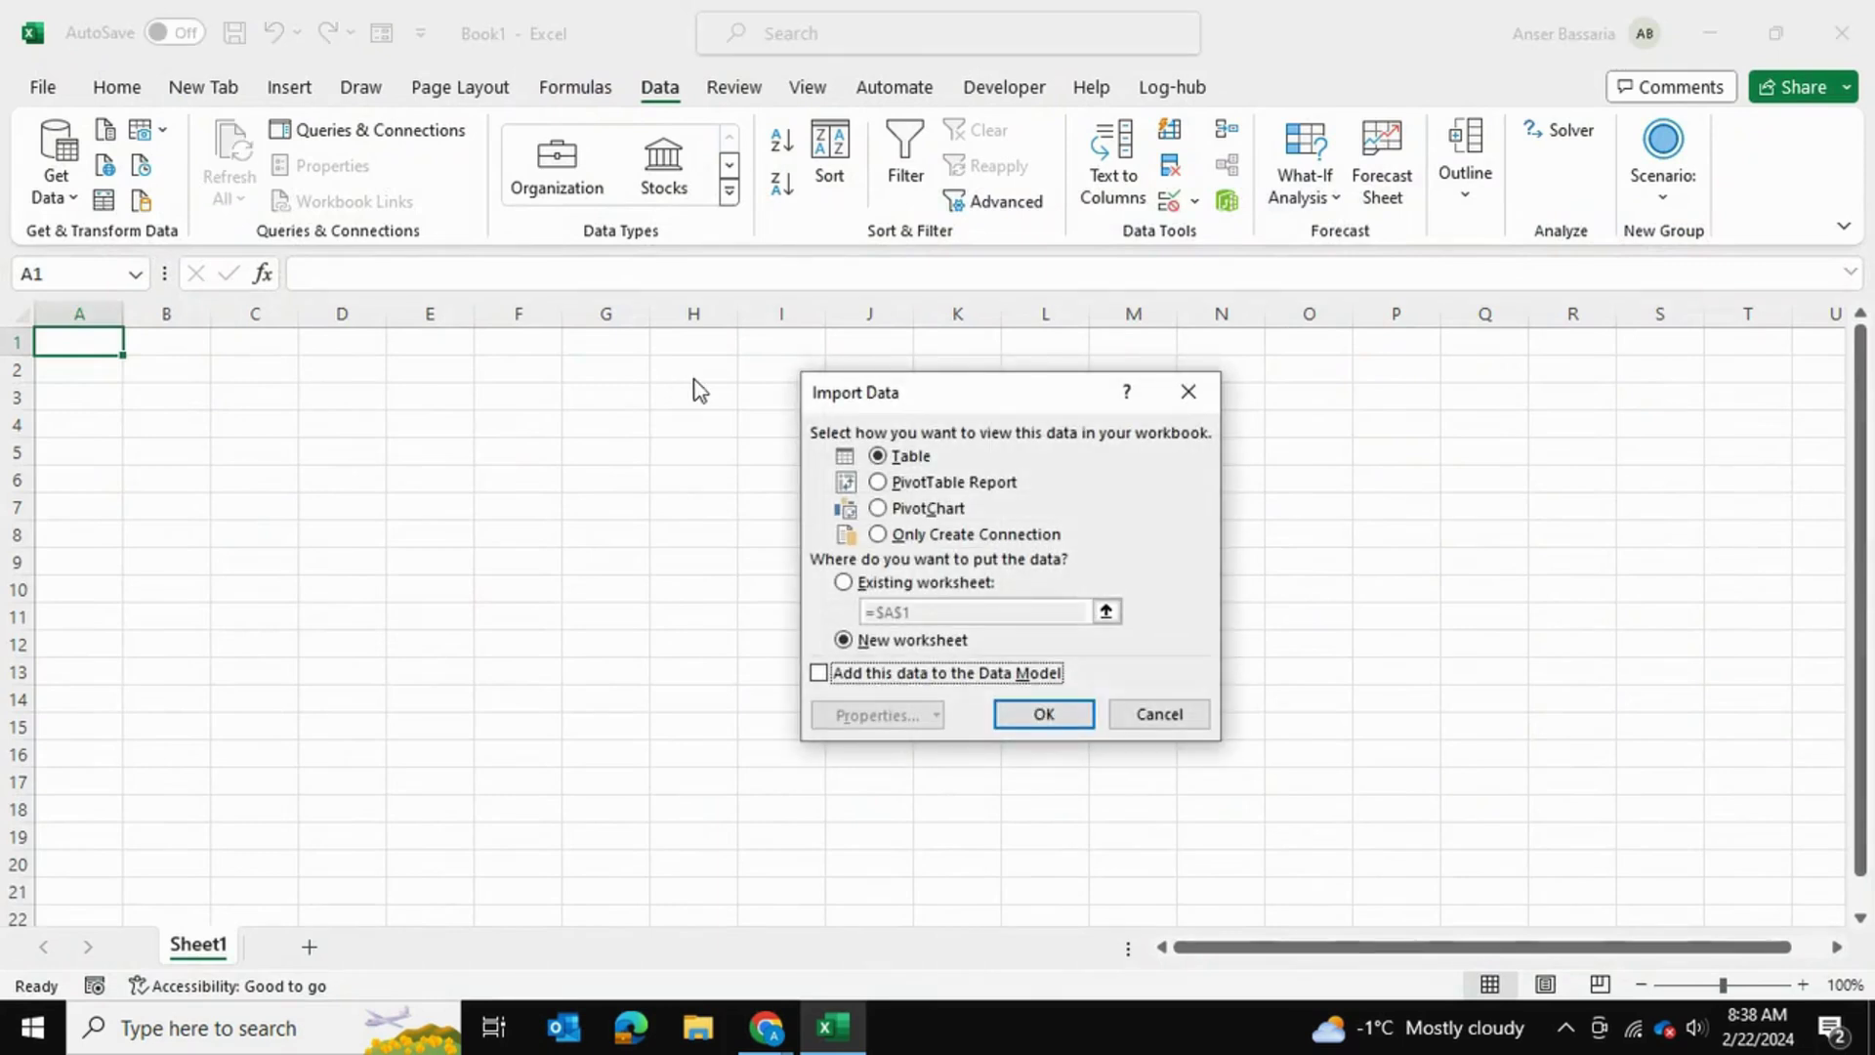
click(892, 486)
click(844, 583)
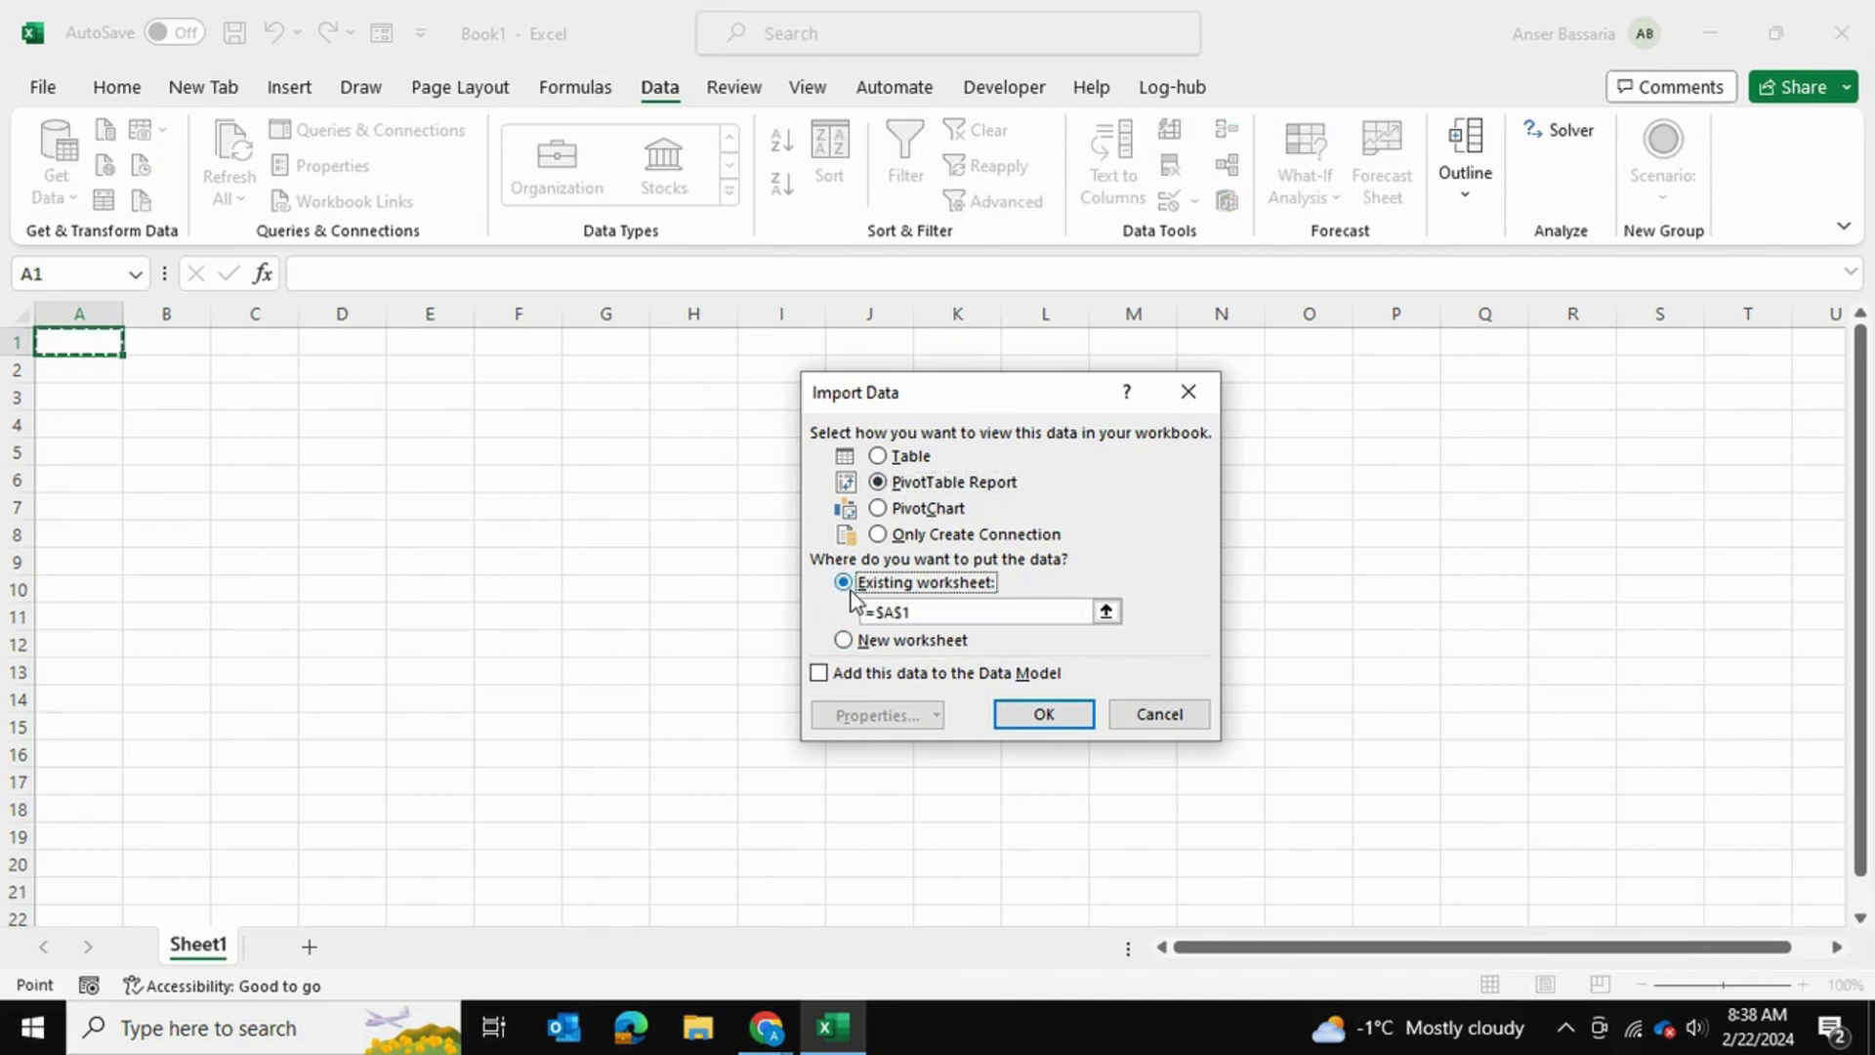
click(84, 359)
click(1019, 719)
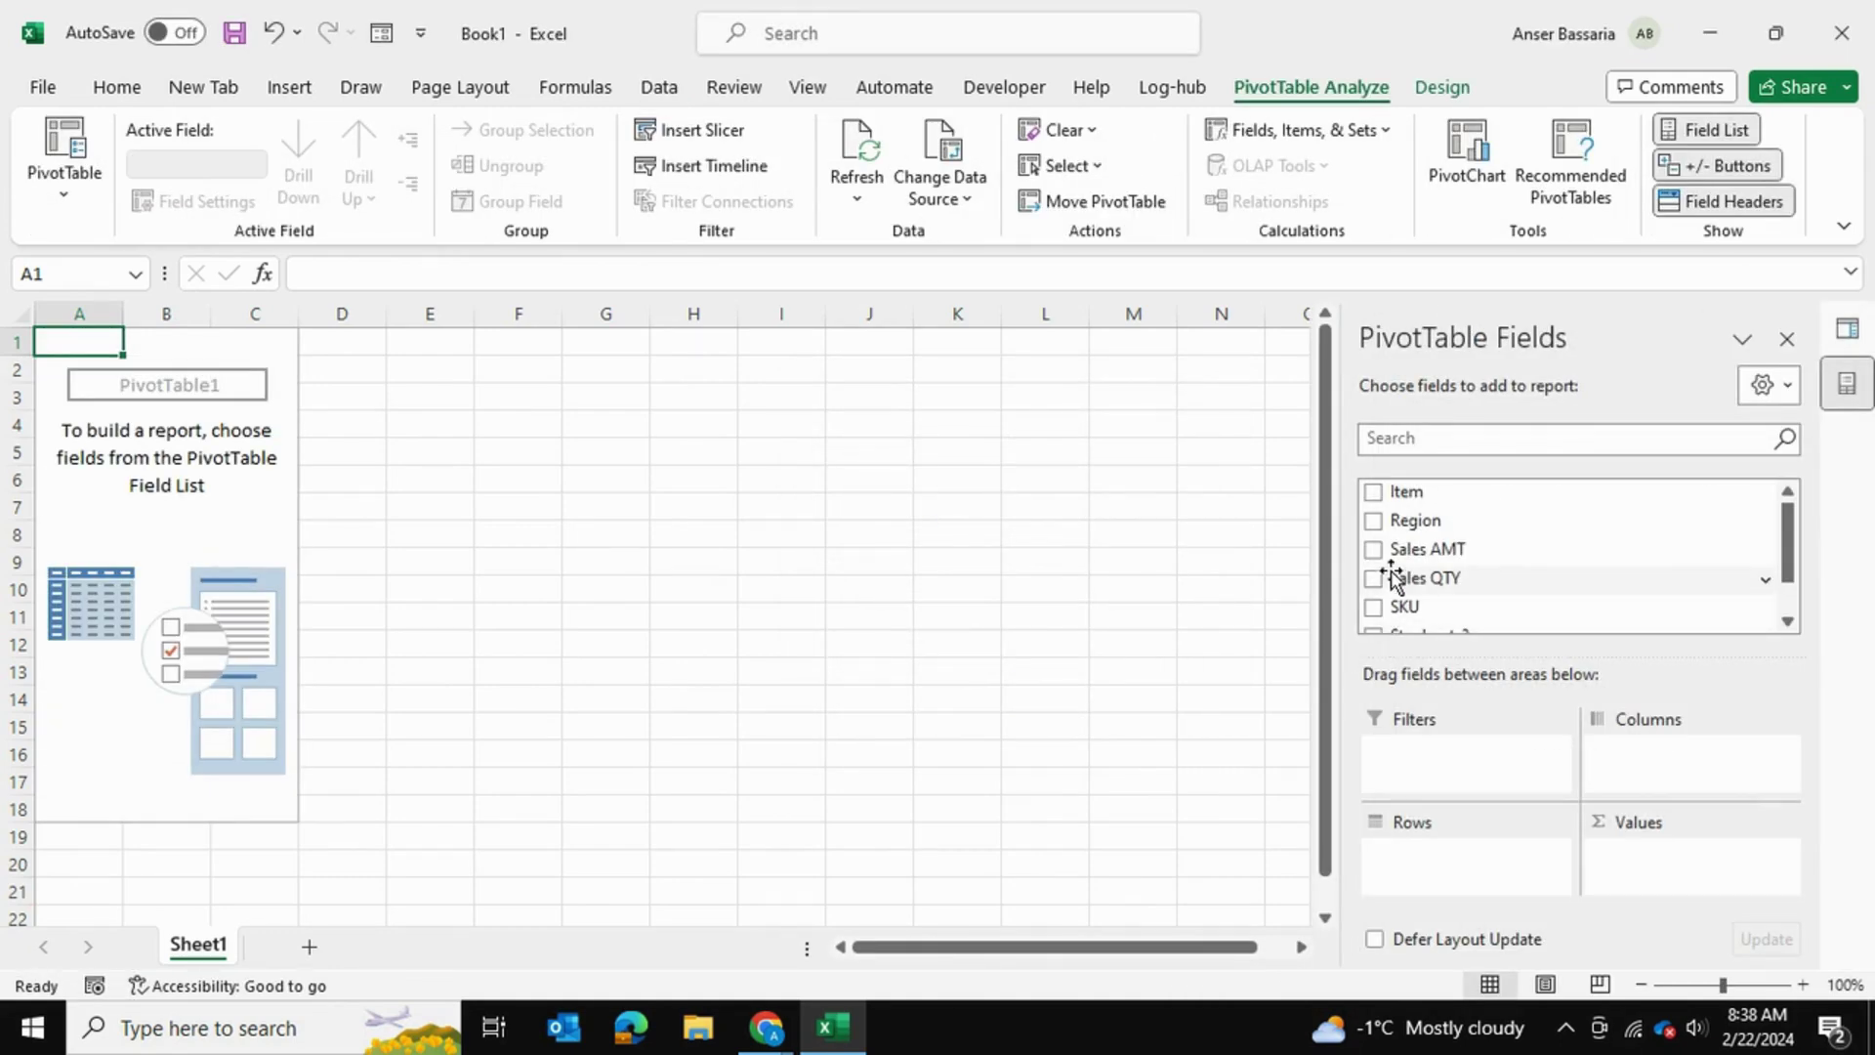
Lay out the PivotTable with Region as the filter, Item in the rows and Sales AMT as the values
scroll(1412, 524, down, 1)
scroll(1419, 526, up, 1)
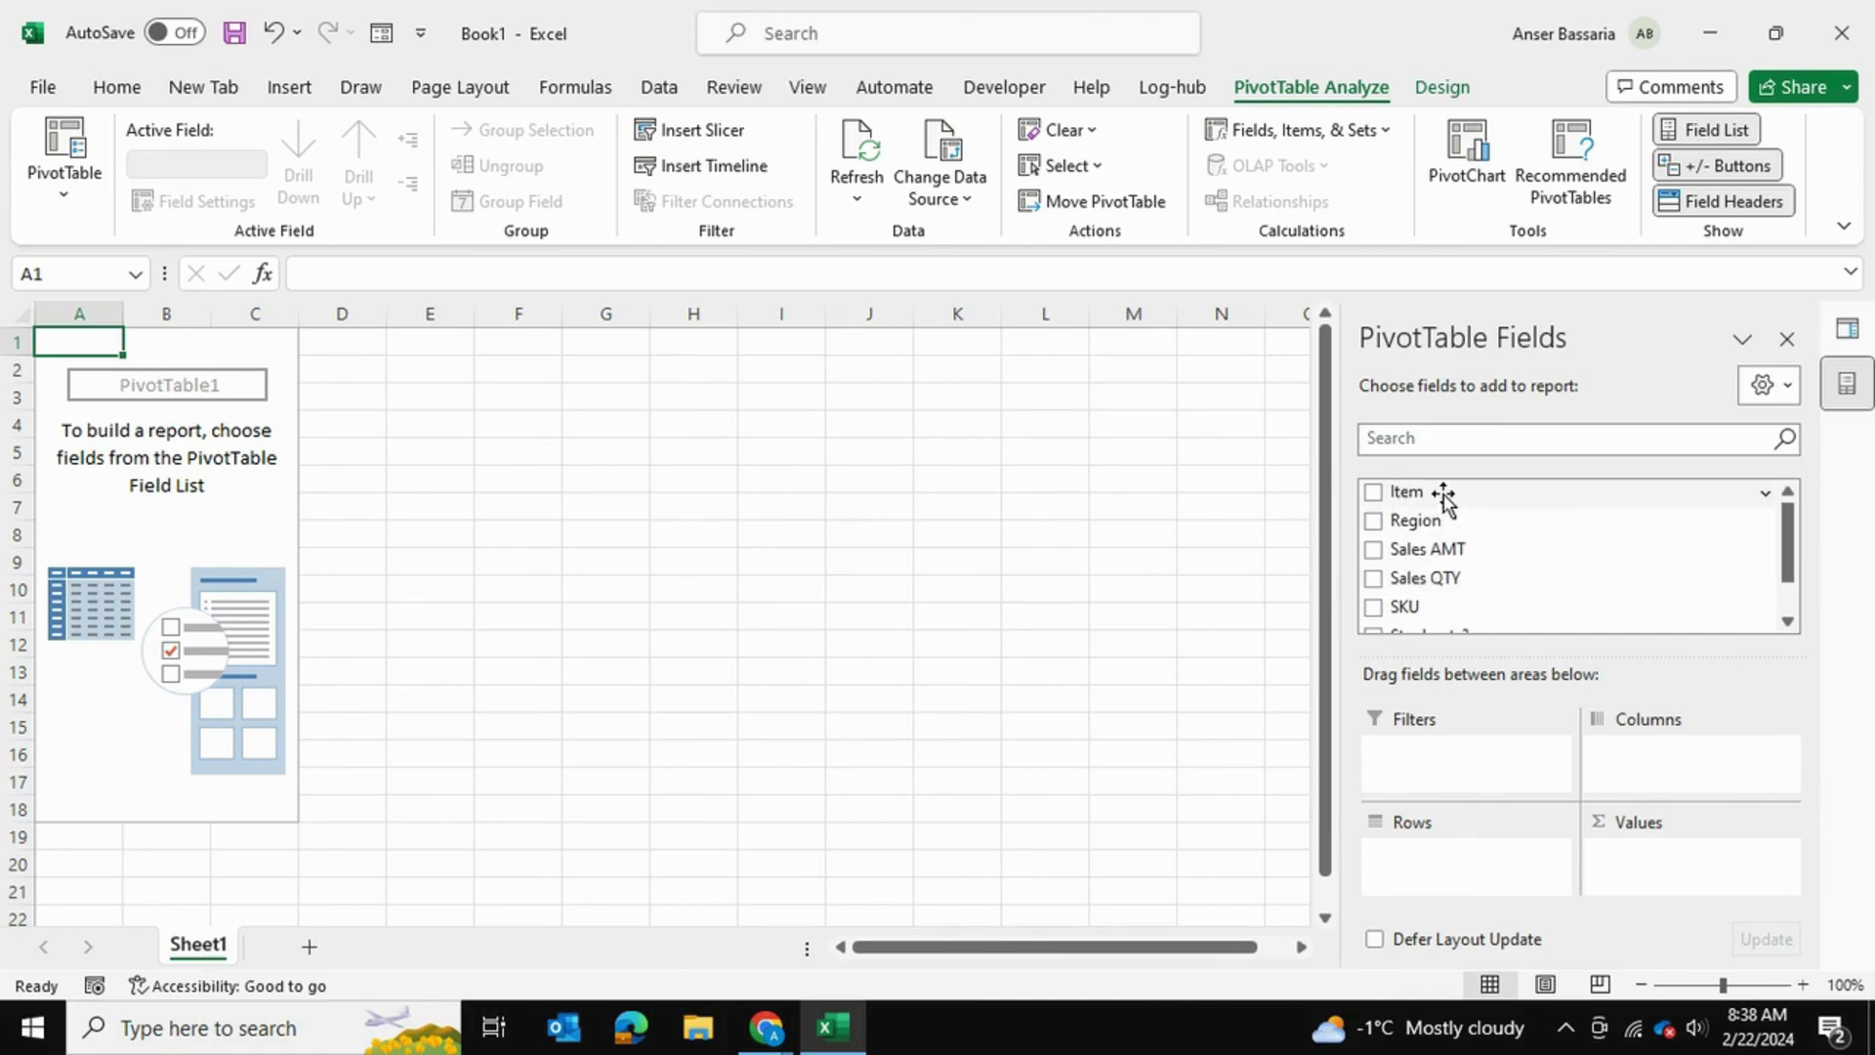
scroll(1438, 517, down, 1)
scroll(1444, 577, up, 1)
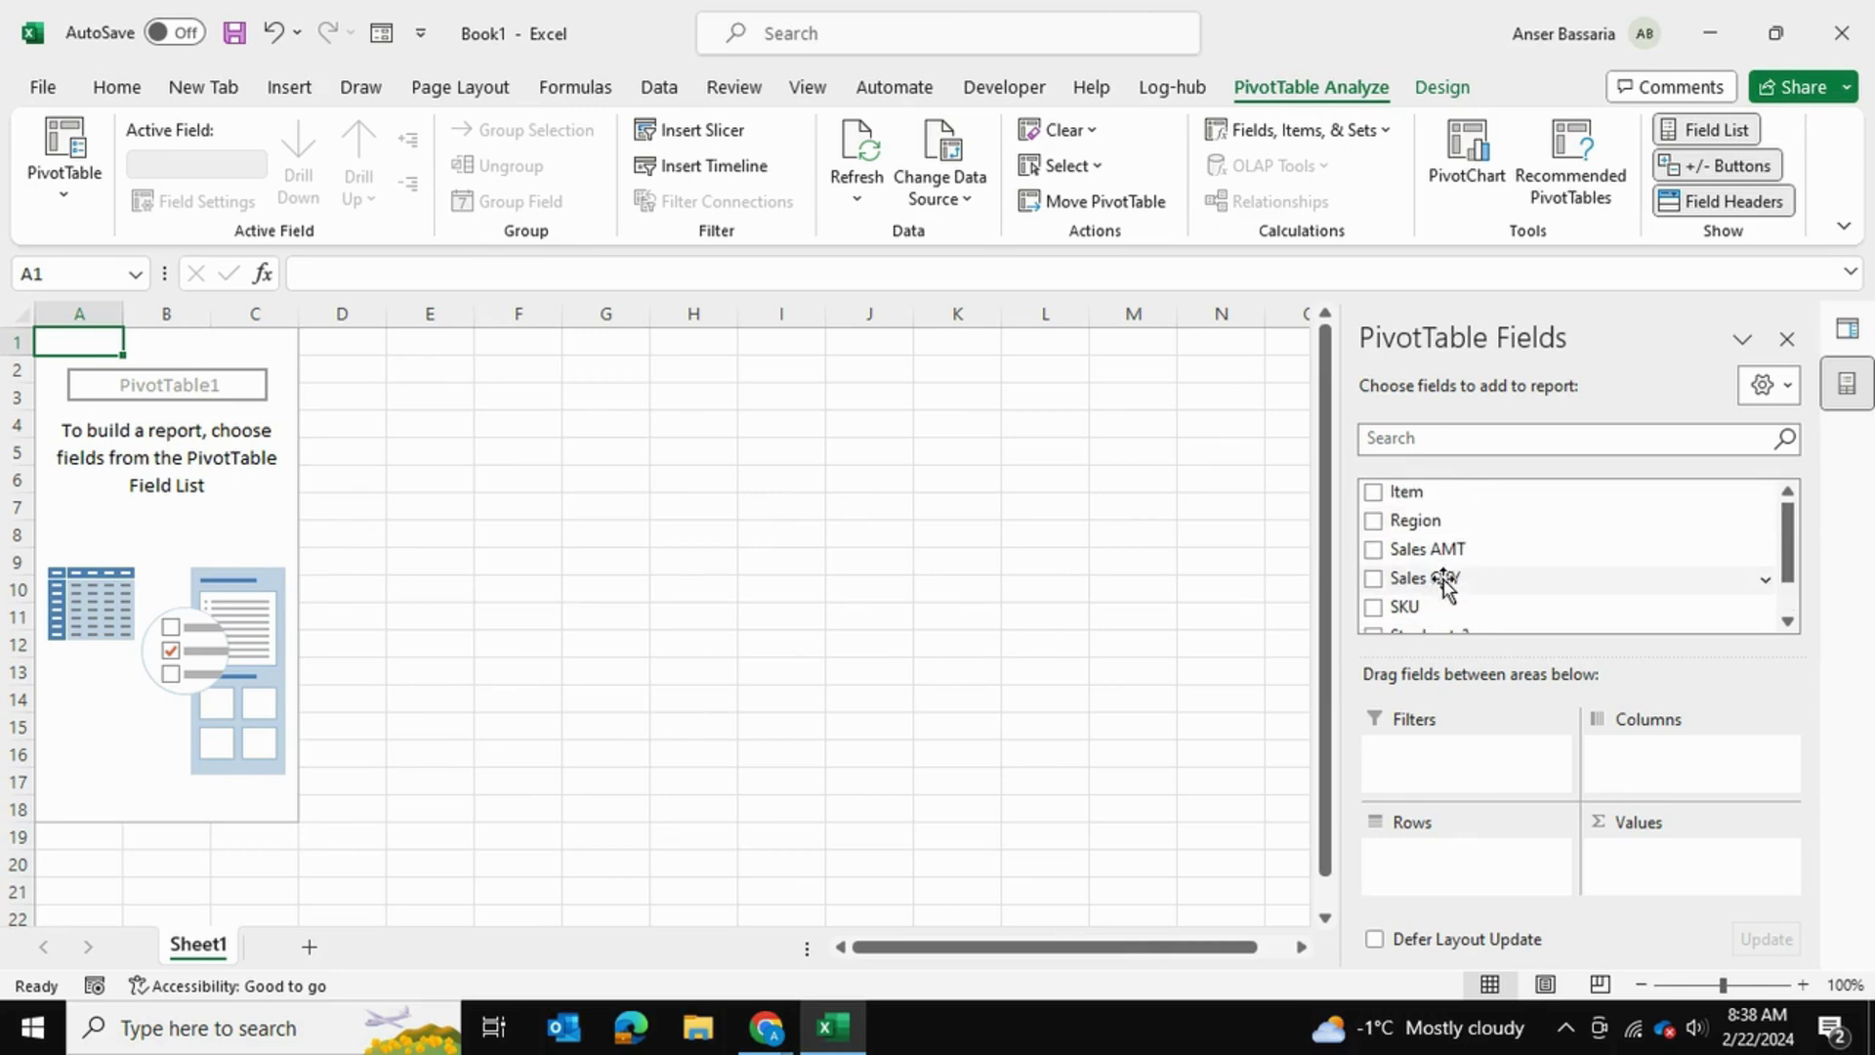
drag(1445, 523, 1494, 768)
drag(1474, 544, 1661, 860)
scroll(1495, 550, up, 1)
drag(1452, 490, 1494, 855)
Look through the PivotTable and filter it to the HQ region
scroll(779, 535, down, 12)
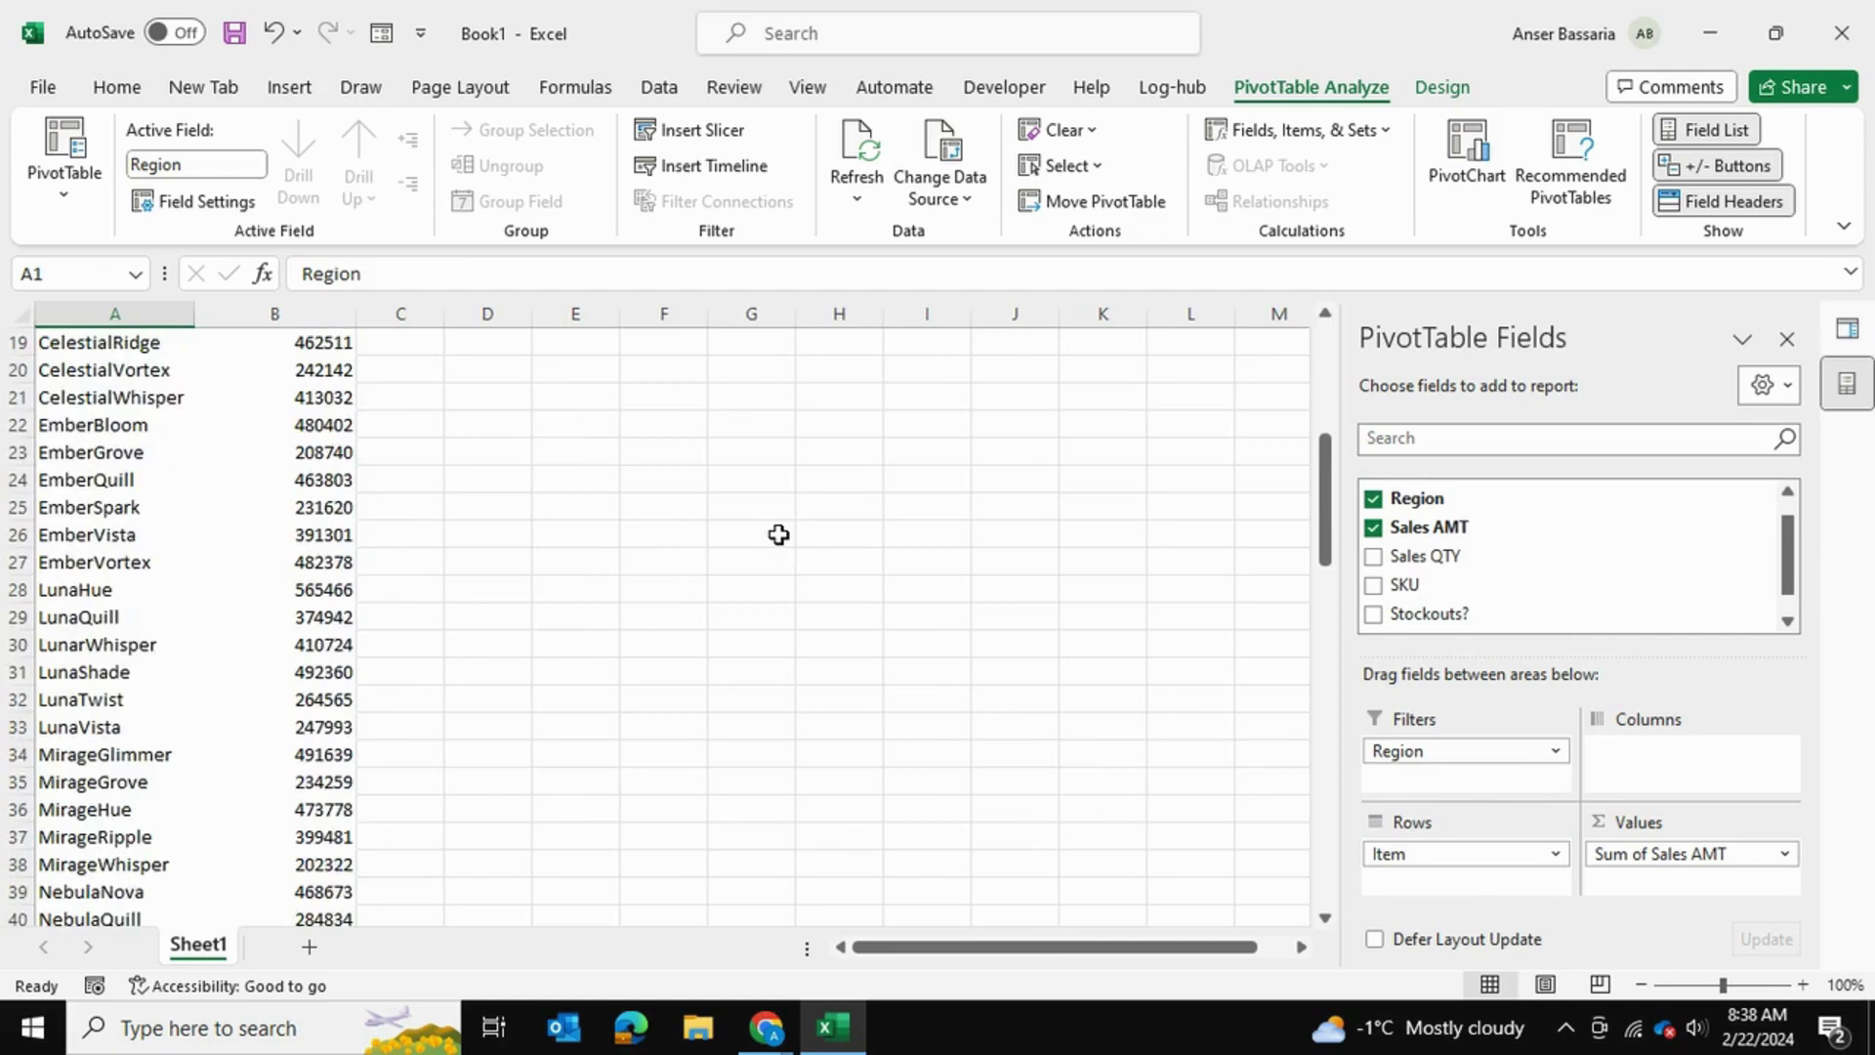
scroll(779, 534, down, 18)
scroll(778, 534, up, 7)
scroll(779, 534, up, 20)
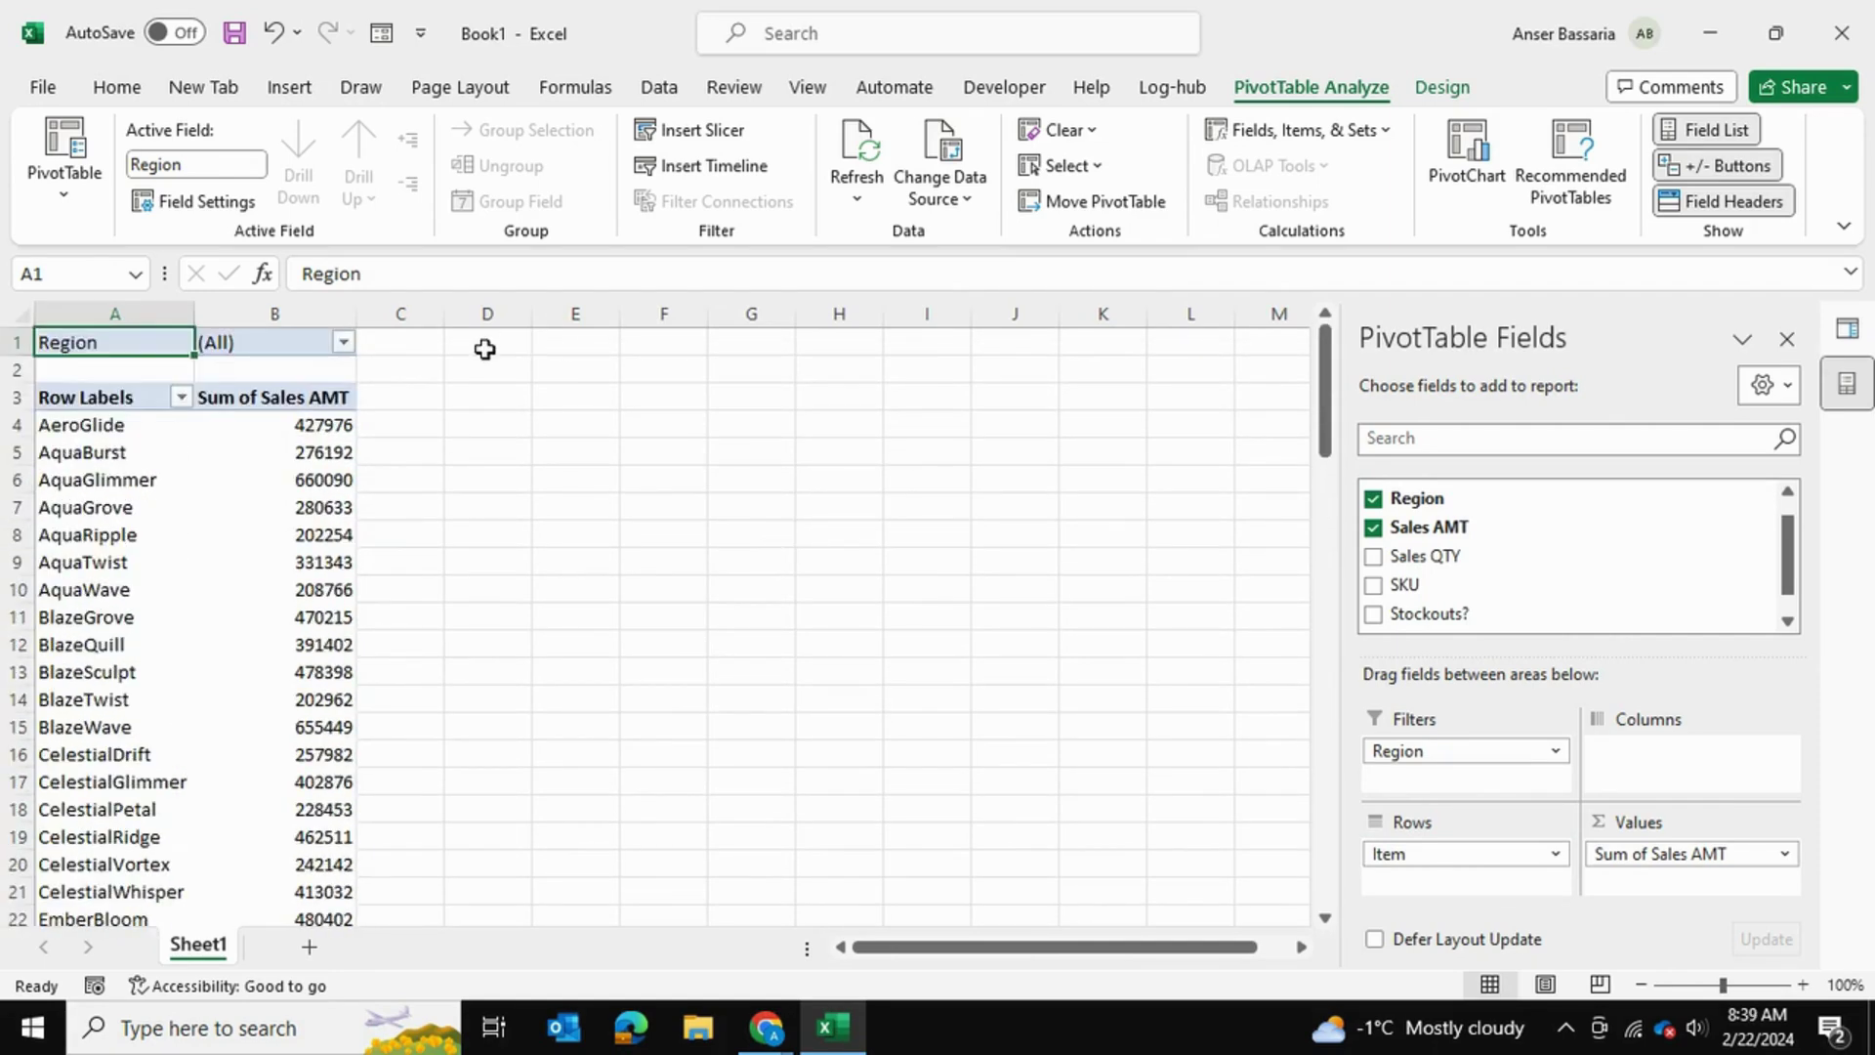
click(343, 342)
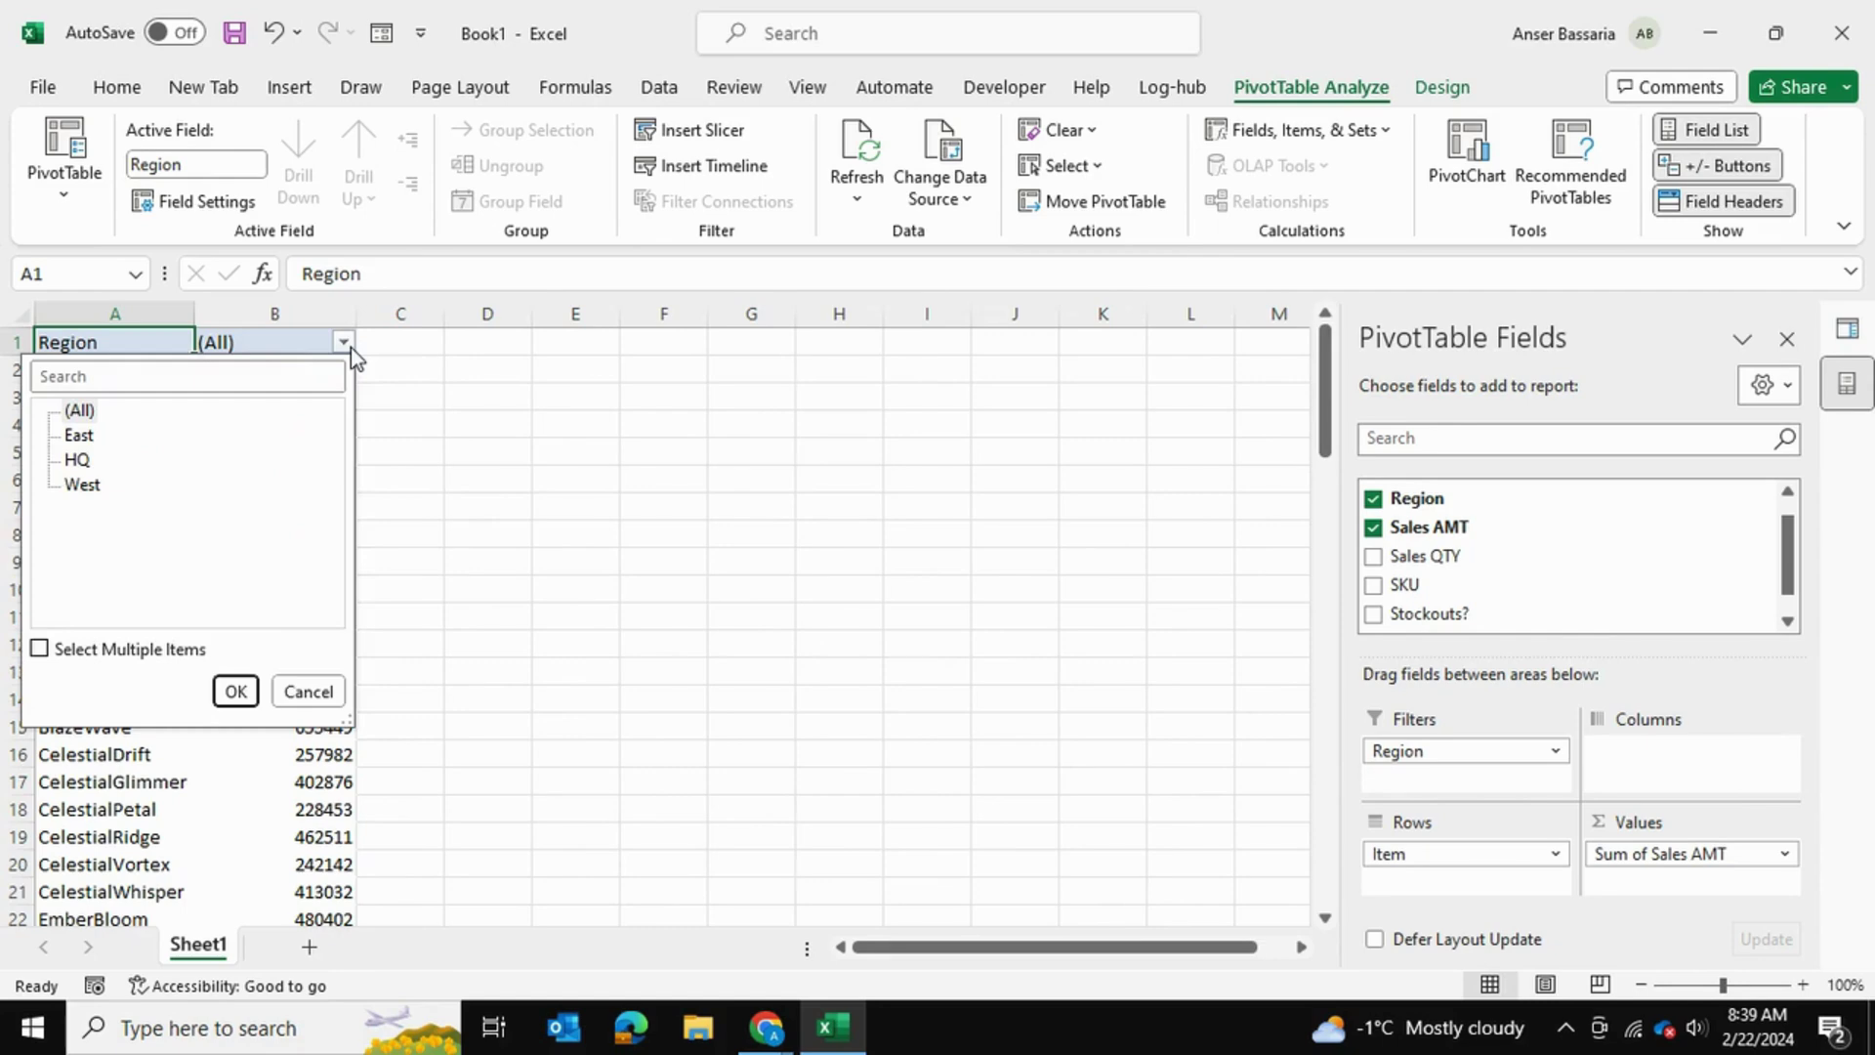
click(78, 460)
click(235, 690)
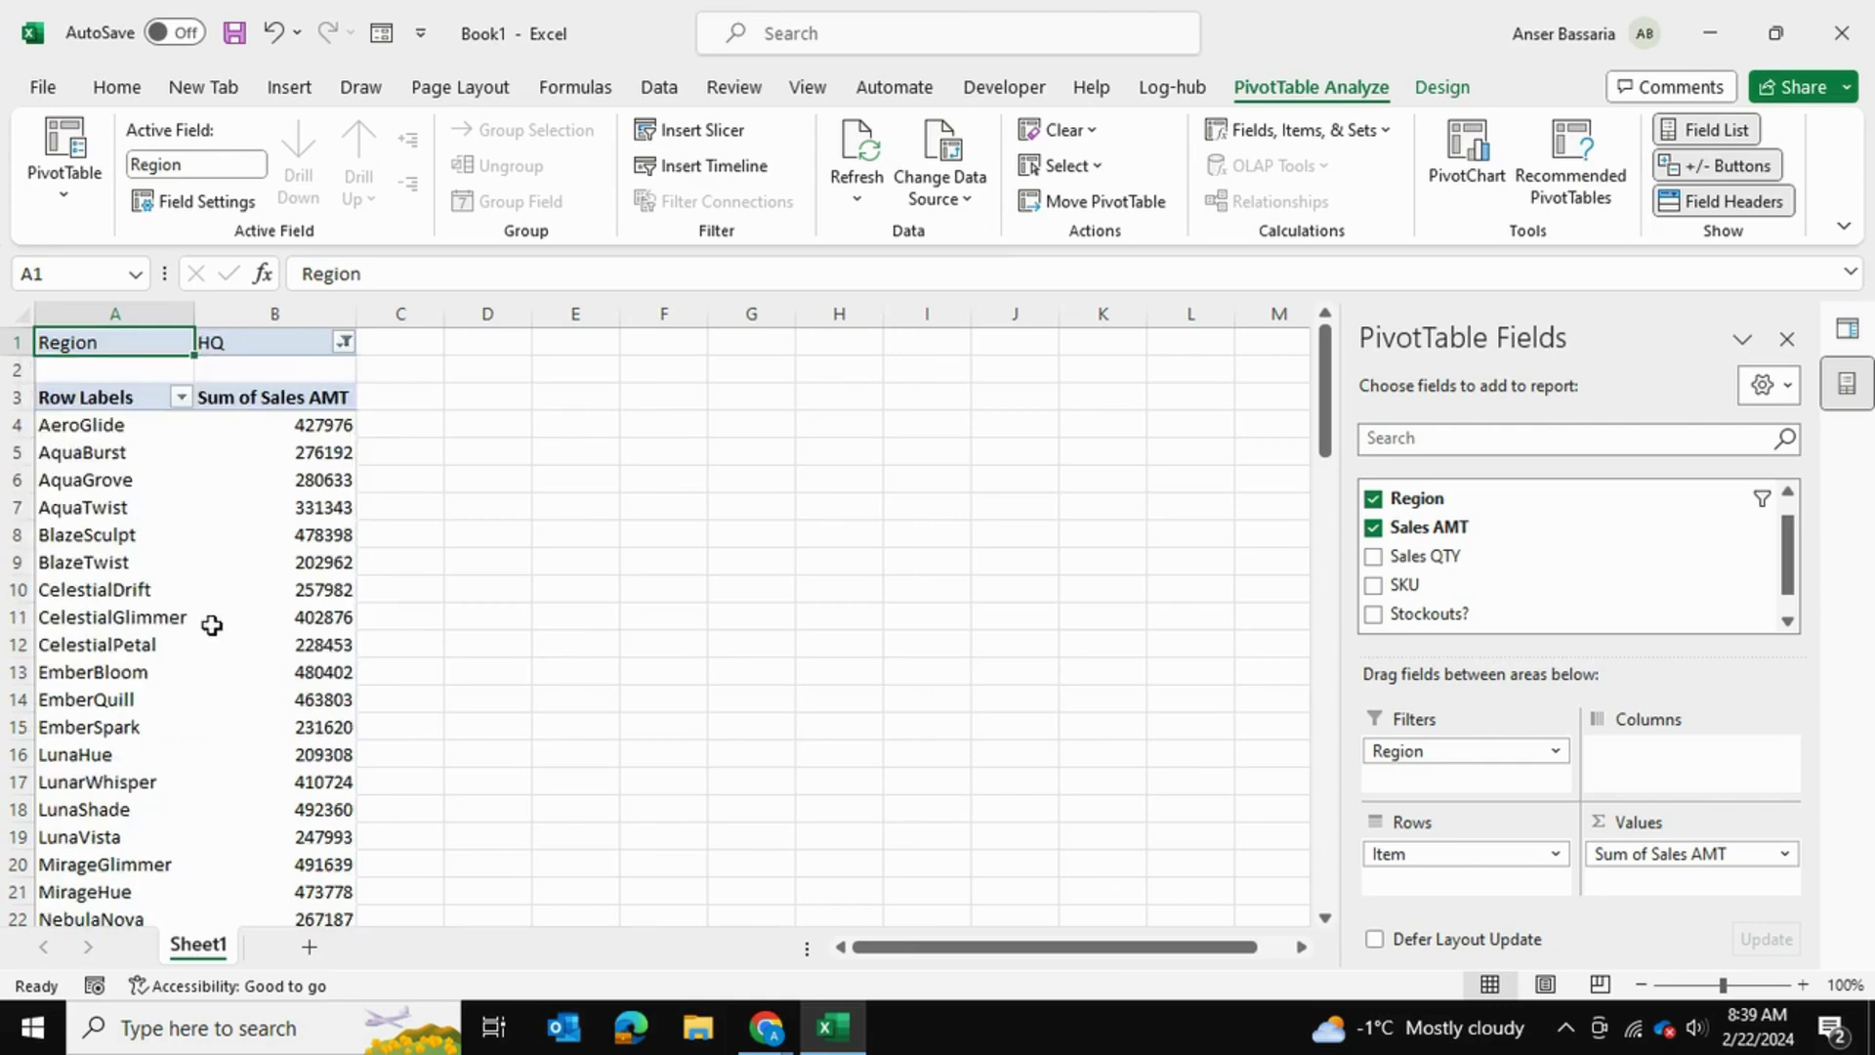
Review the filtered items and apply the dollar accounting number format to column B
scroll(127, 437, down, 6)
scroll(127, 439, up, 6)
scroll(221, 468, up, 1)
scroll(262, 430, down, 15)
scroll(261, 430, up, 15)
click(294, 305)
click(135, 88)
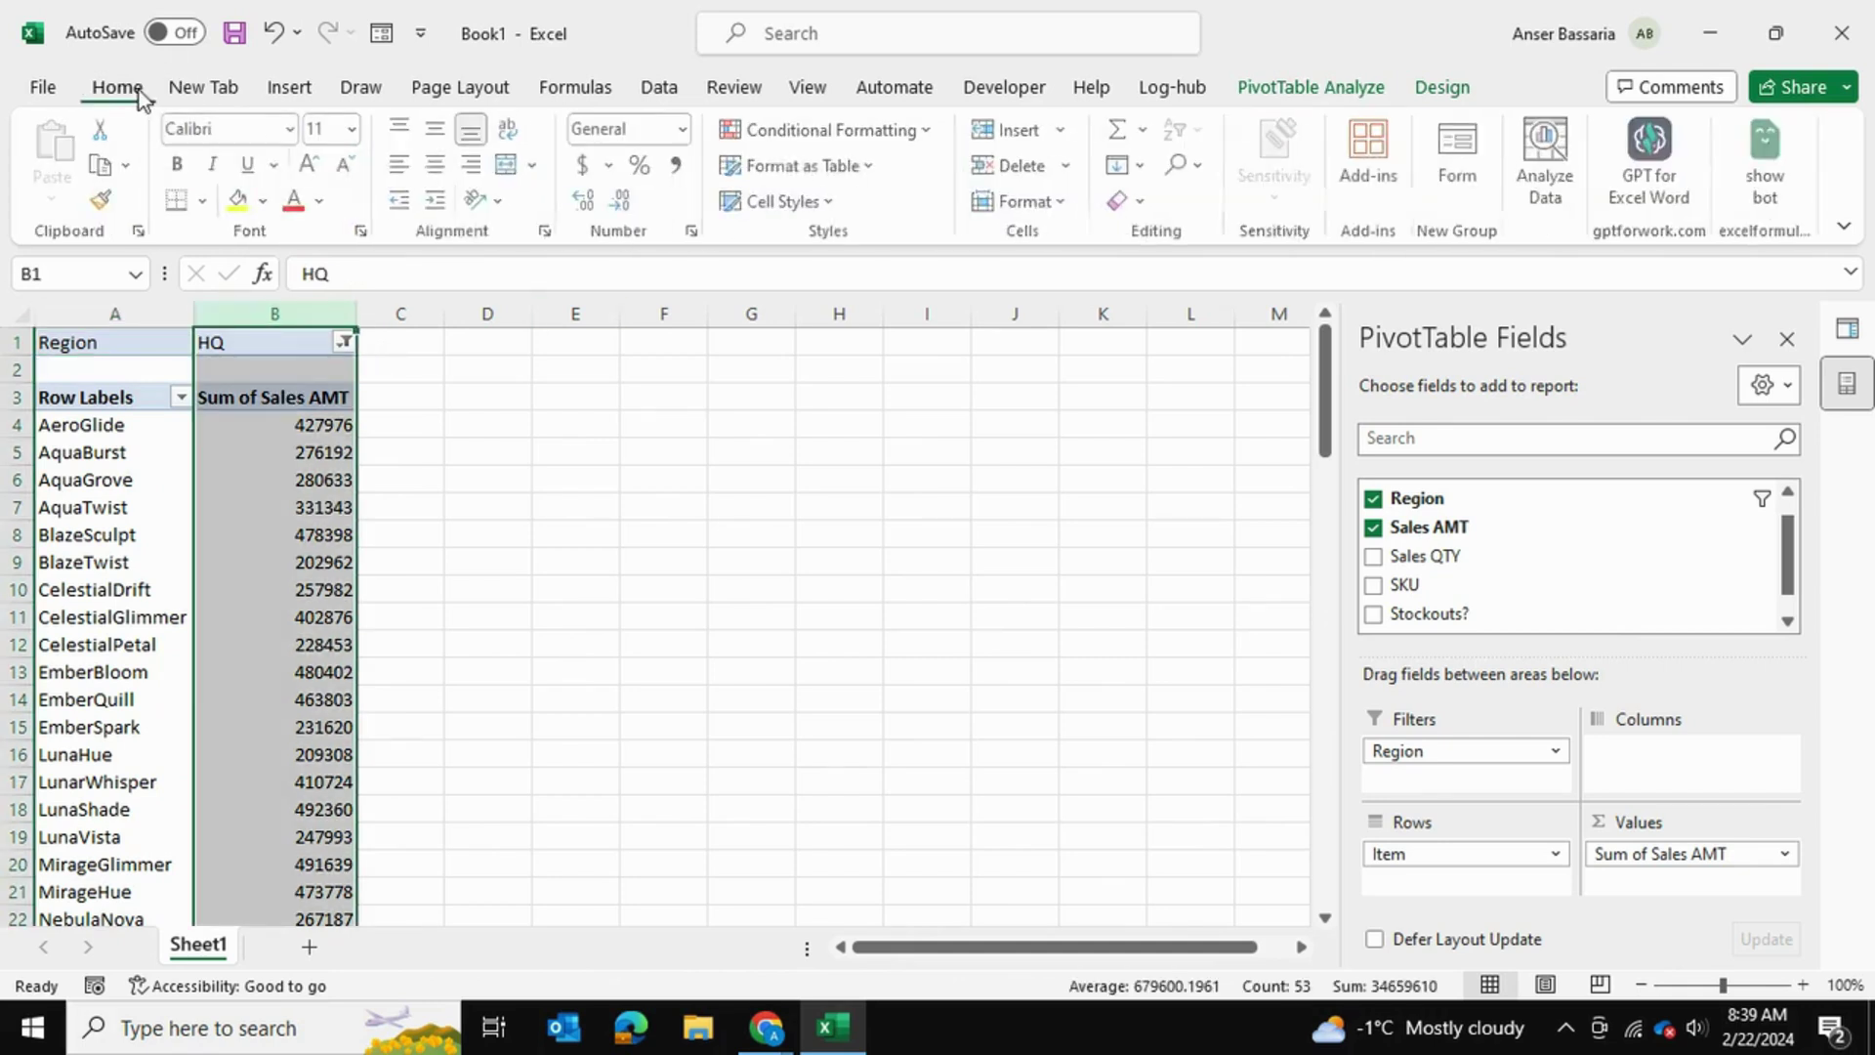
click(587, 166)
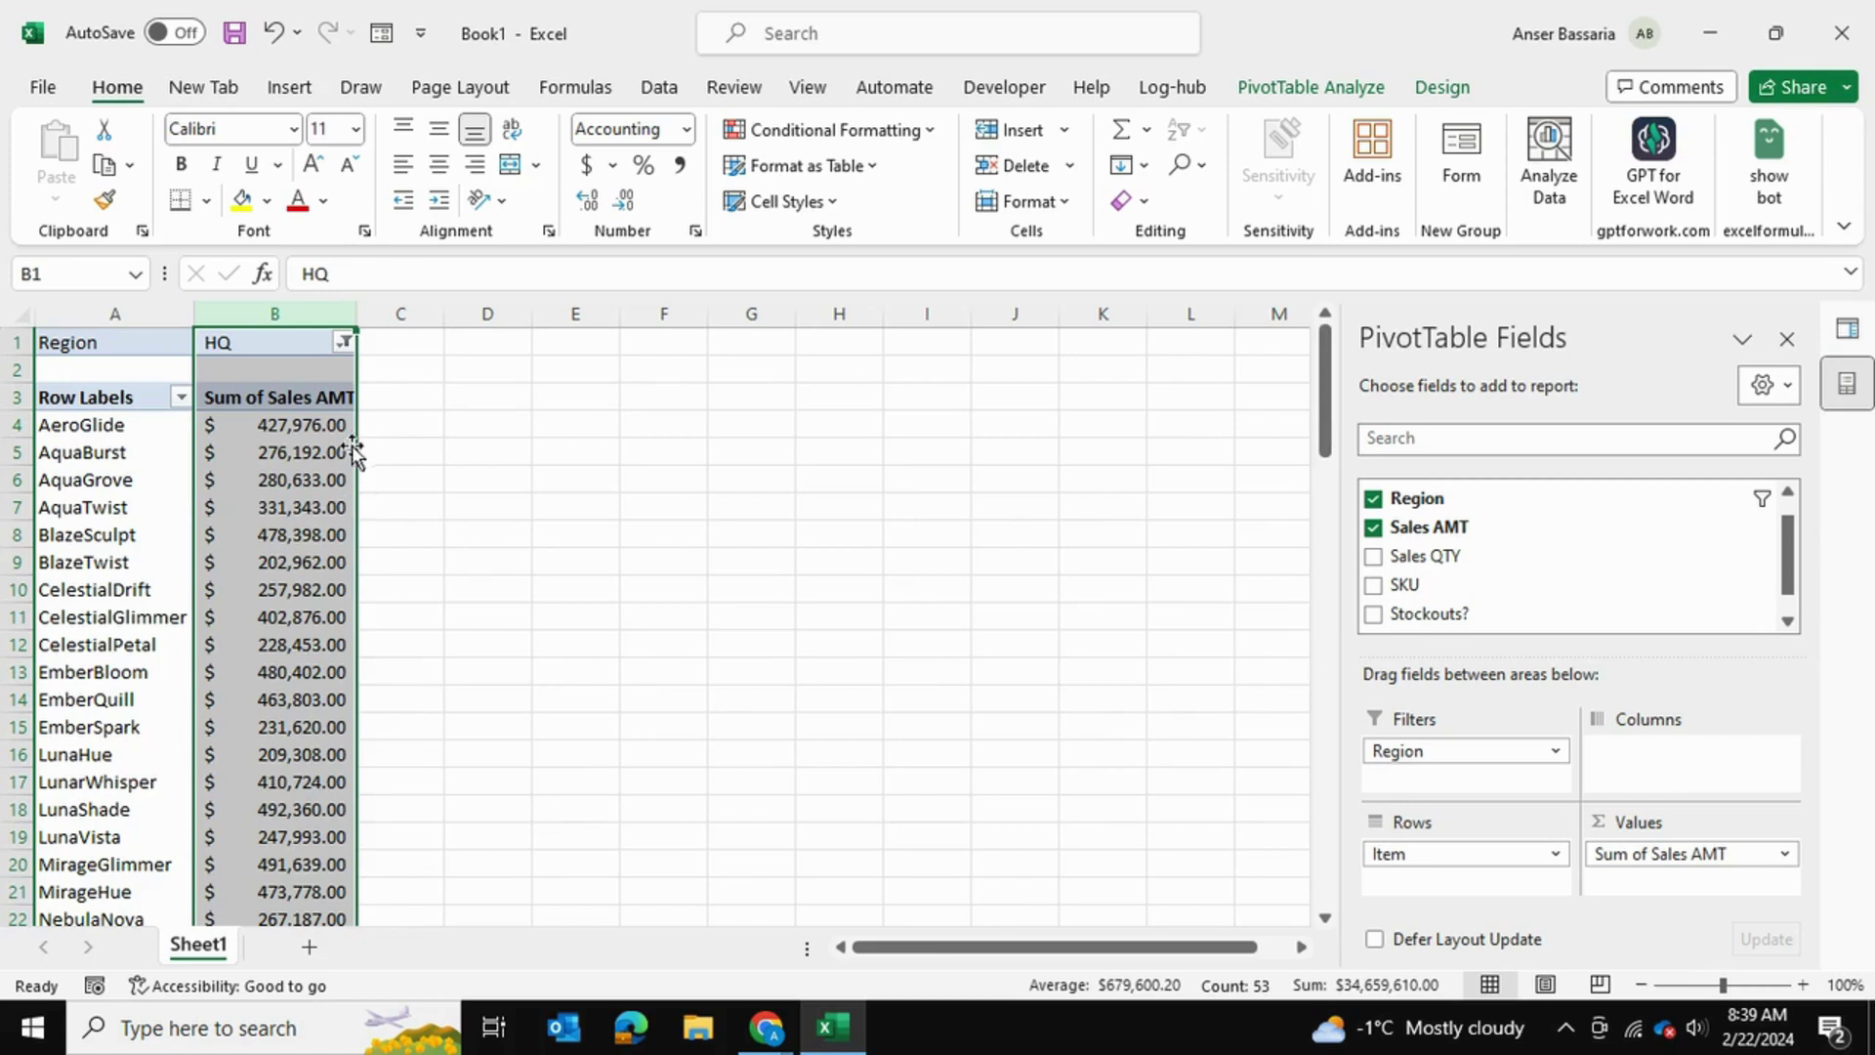
click(452, 430)
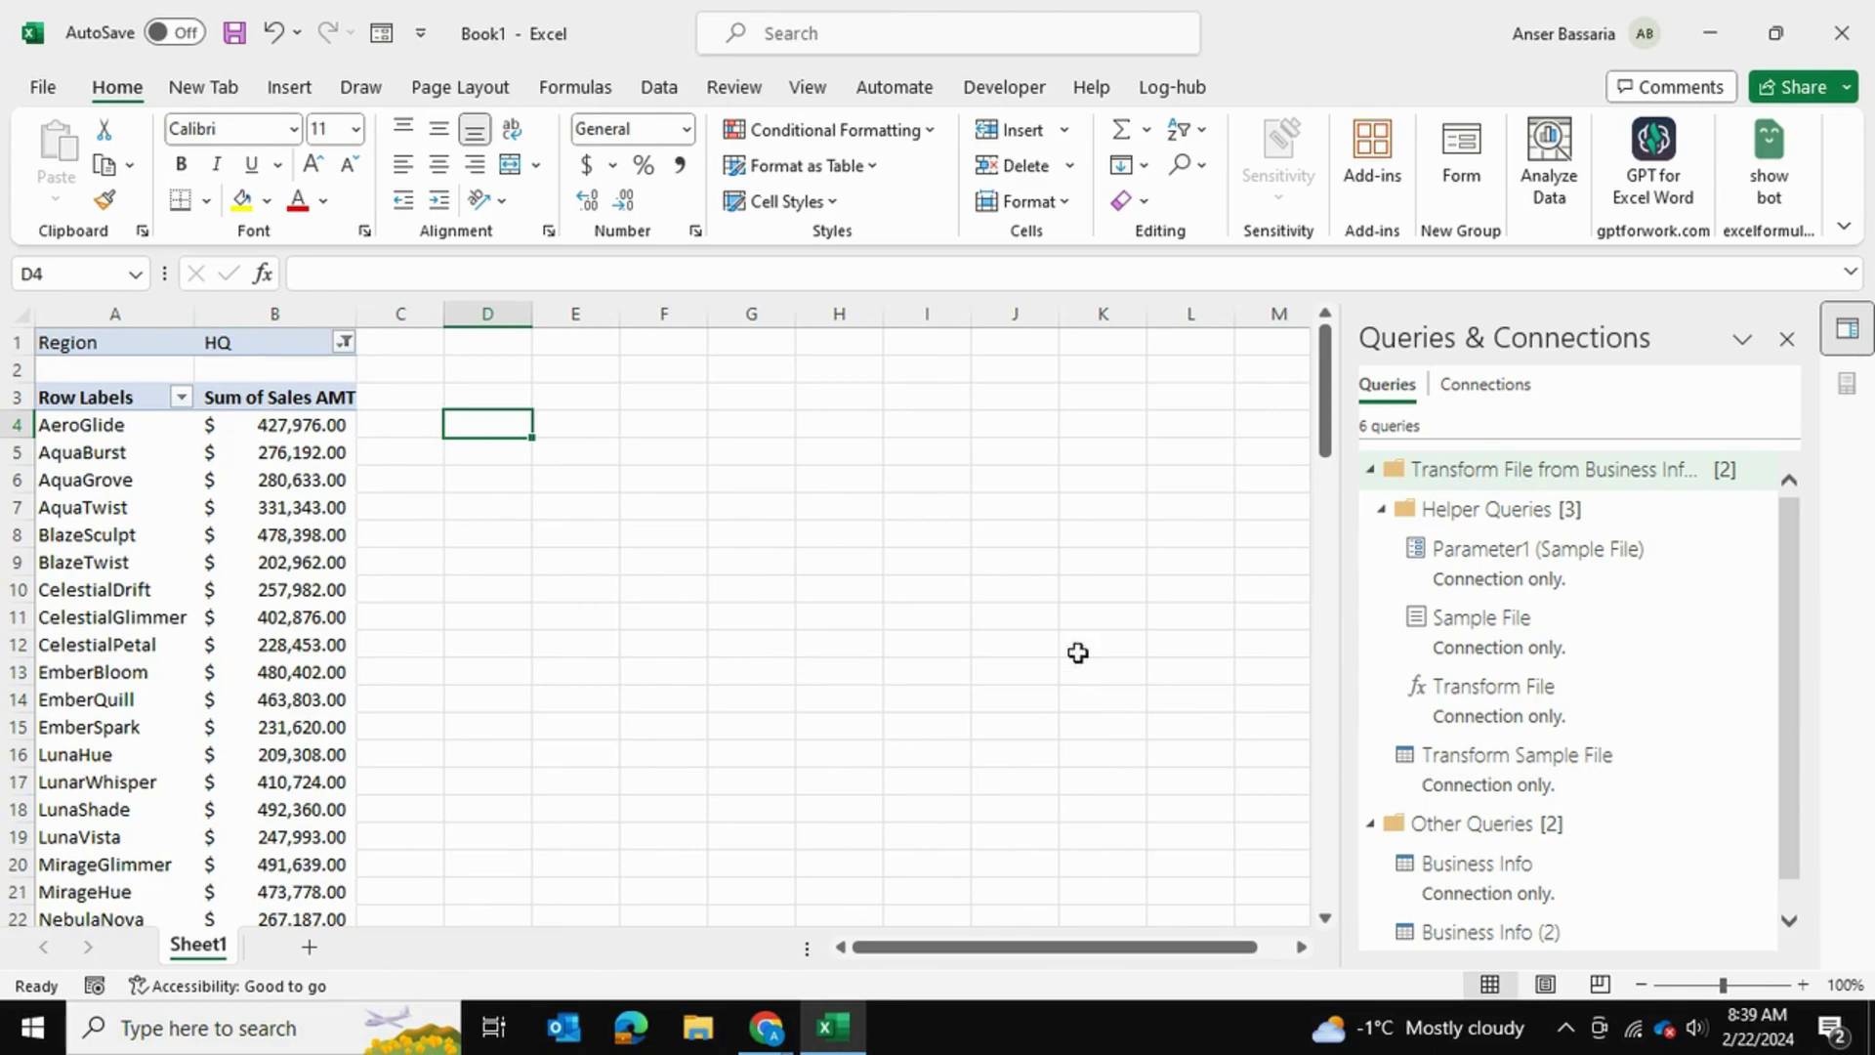
Look over the workbook's query list and close the Queries & Connections pane
scroll(1362, 718, down, 1)
scroll(1362, 718, up, 1)
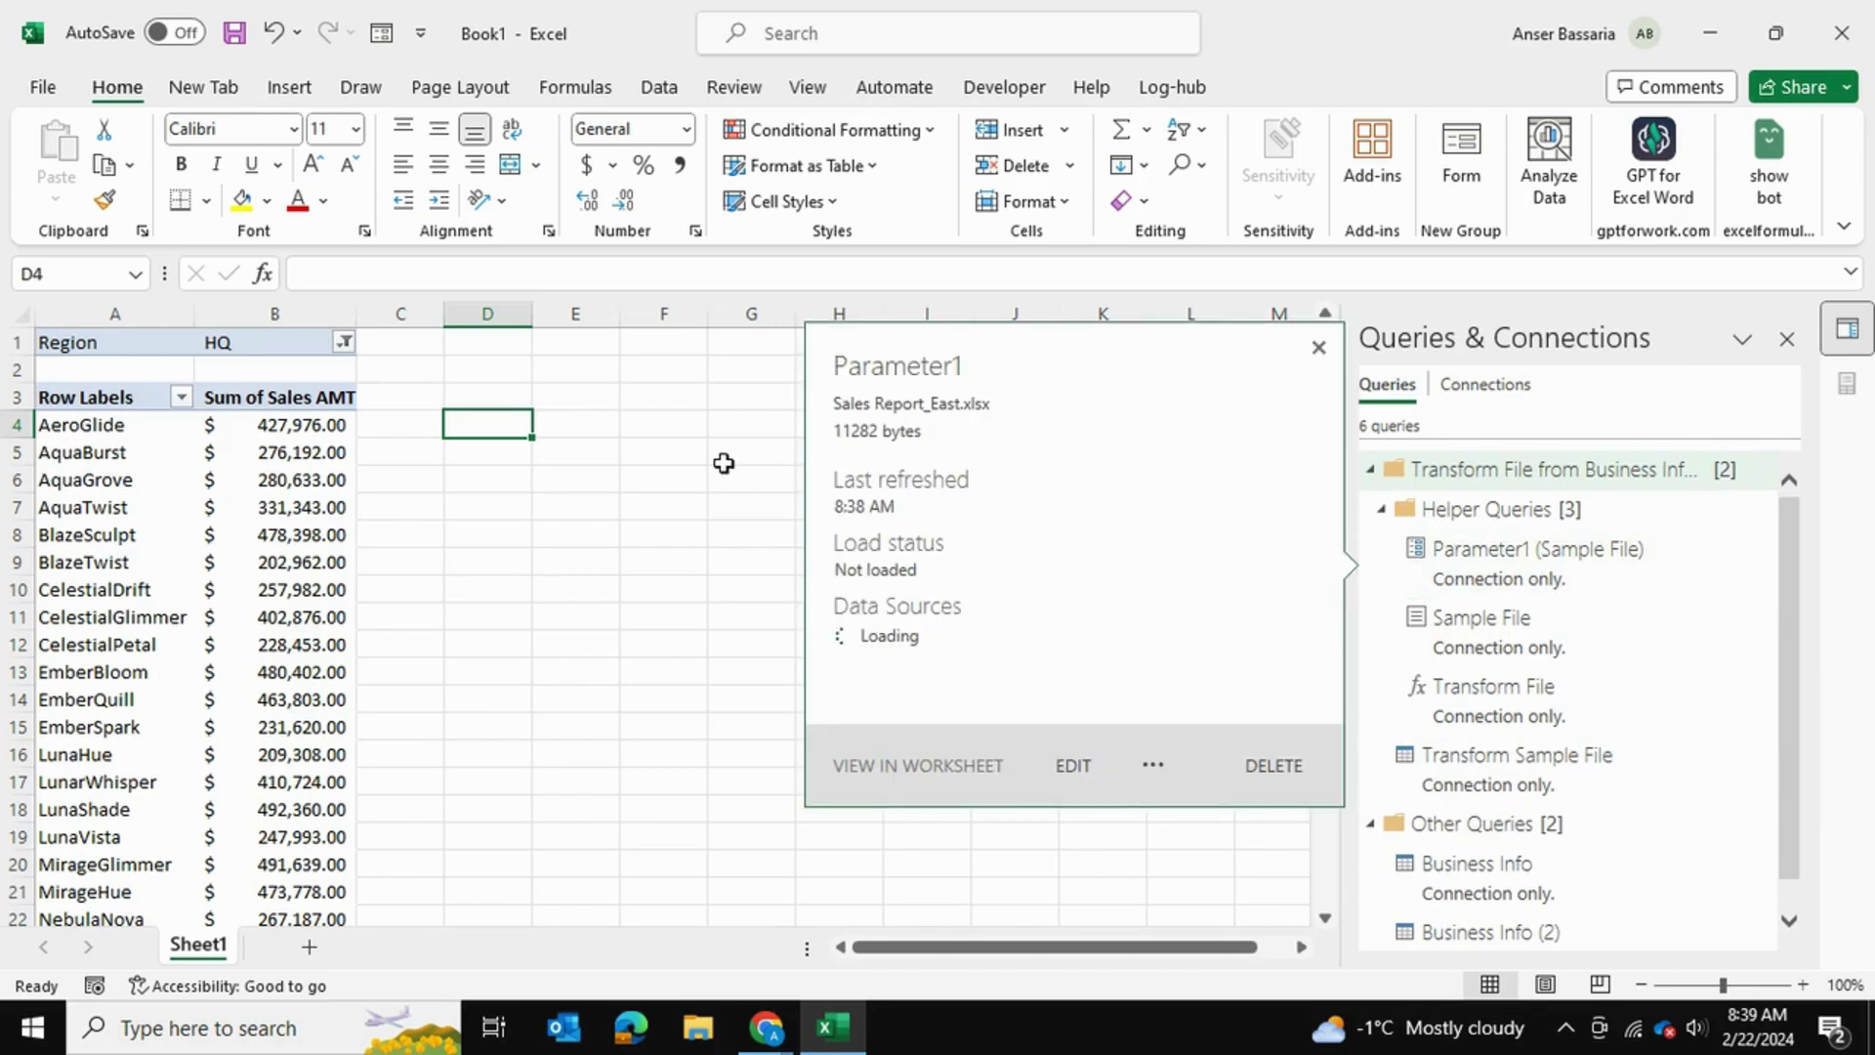
click(1787, 339)
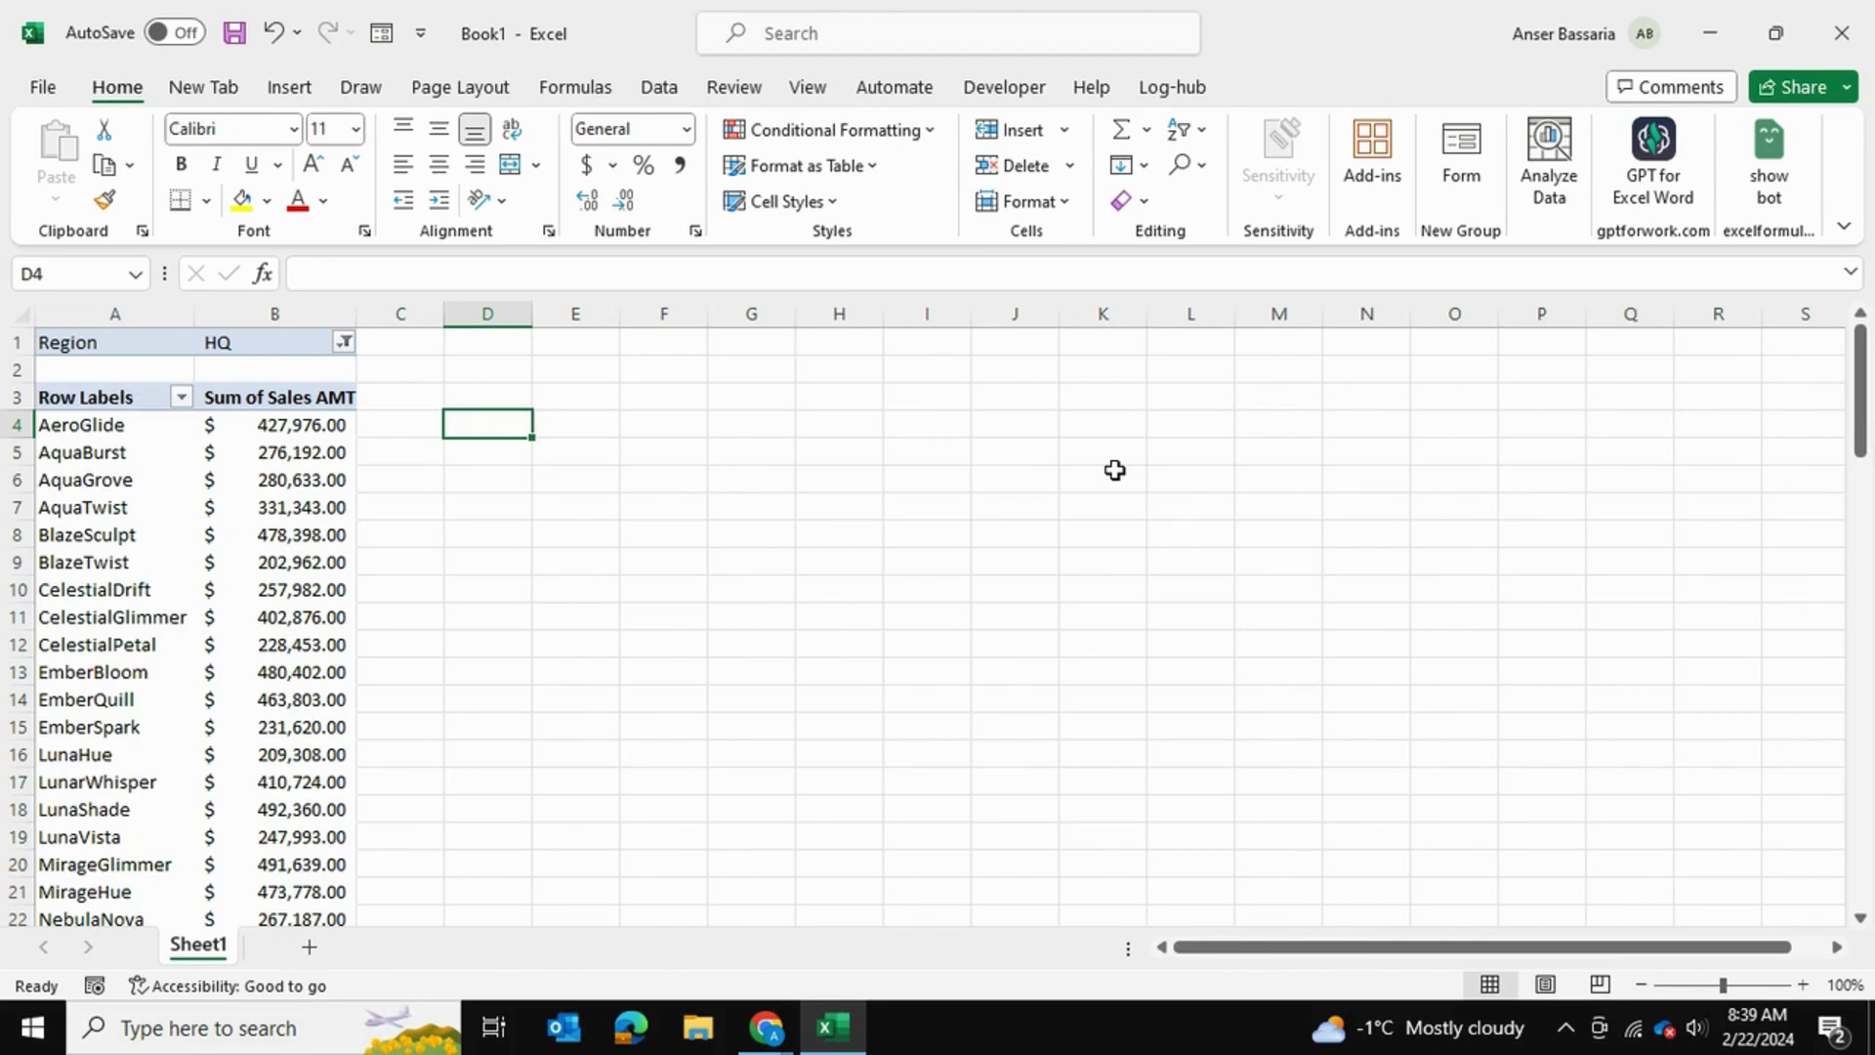